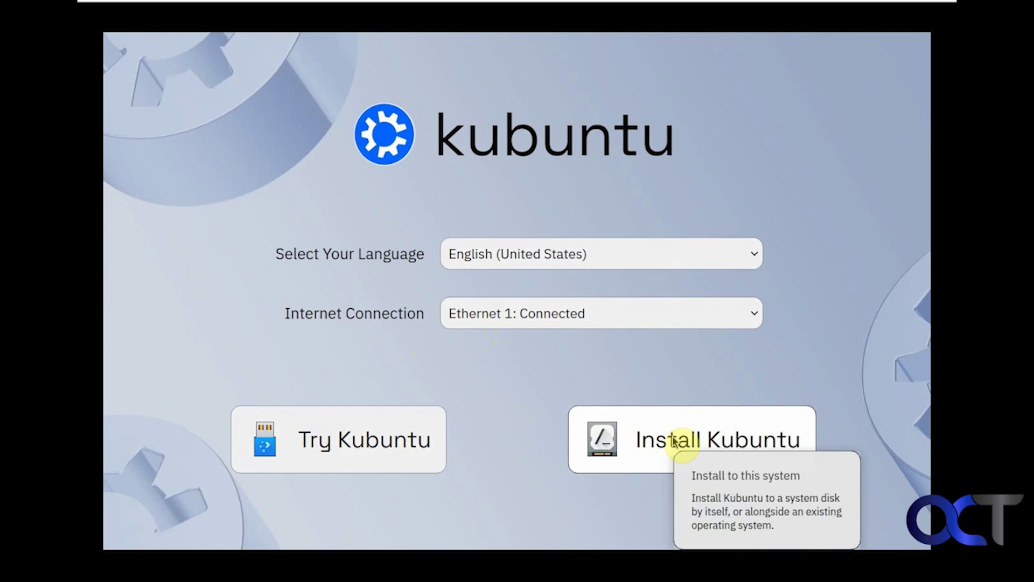
Step: Start the Kubuntu install, accepting American English, the Los Angeles timezone and English (US) keyboard
click(672, 438)
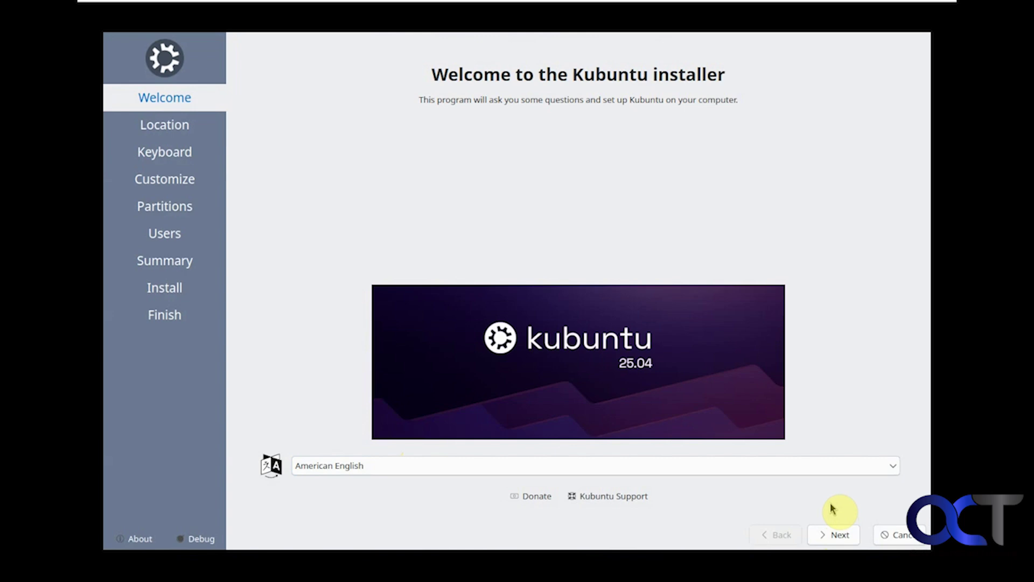
click(822, 535)
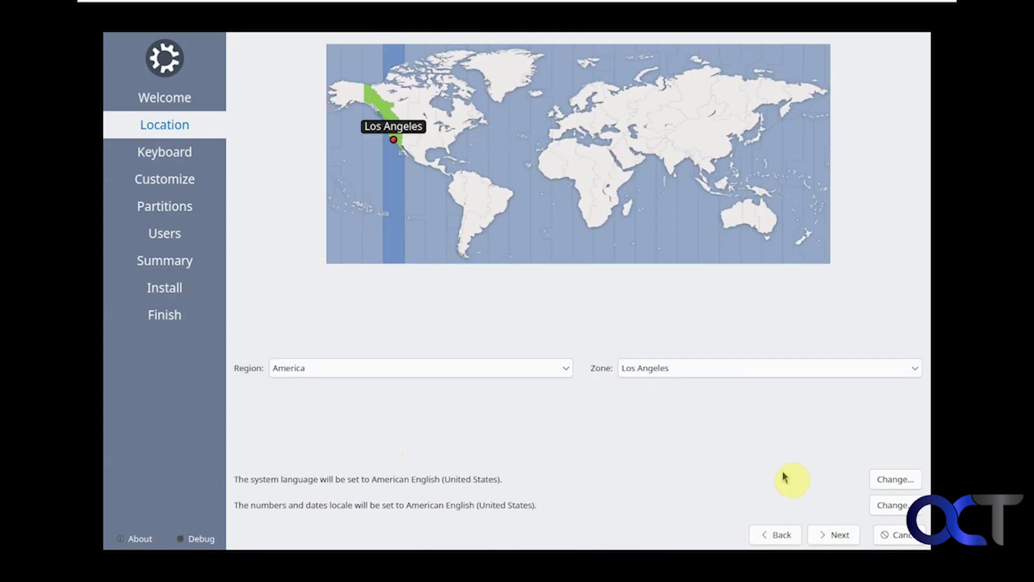
click(844, 535)
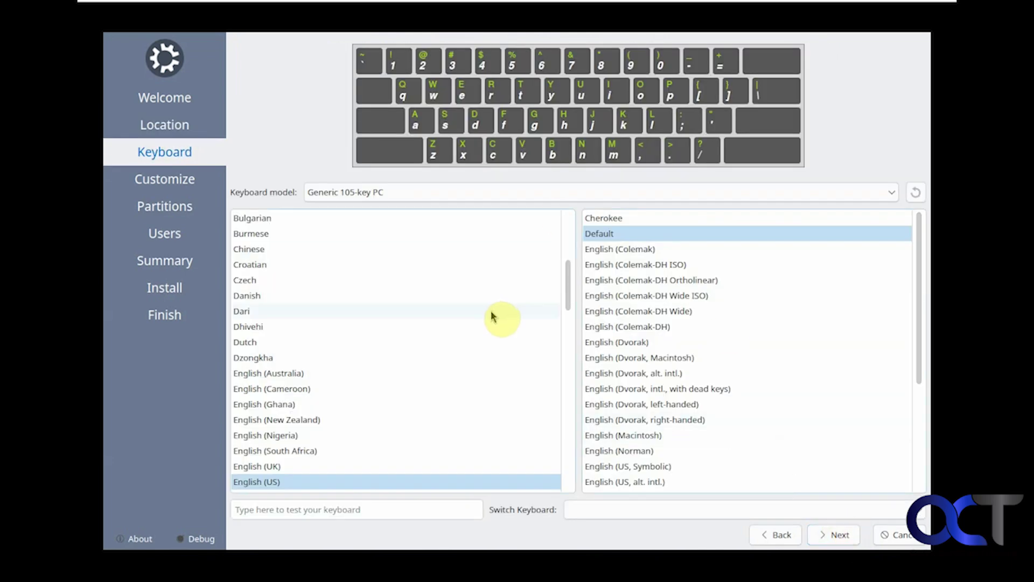
click(839, 535)
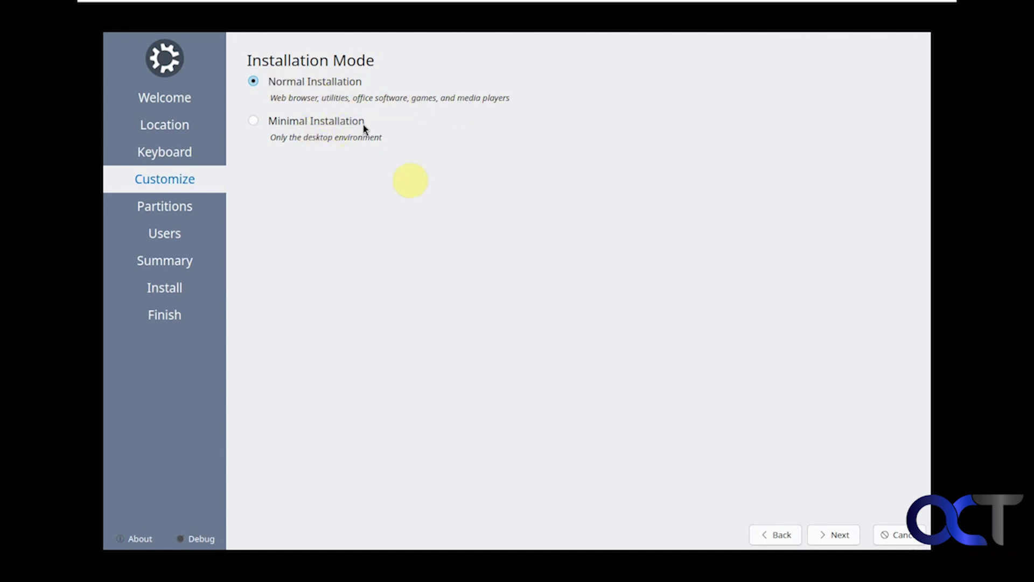
Step: Keep Normal Installation and choose Erase disk for the 60 GB virtual drive
click(830, 534)
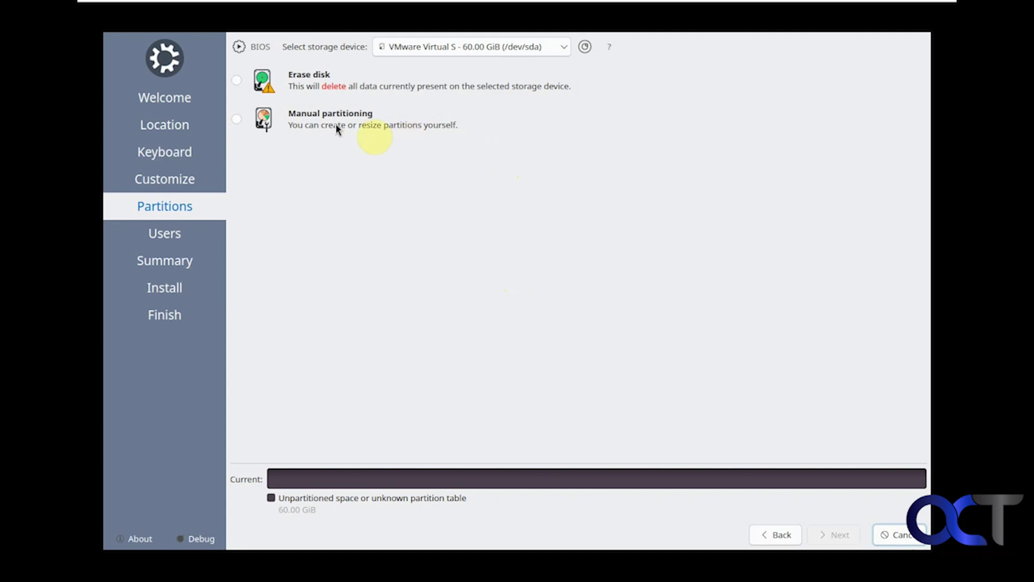
click(237, 82)
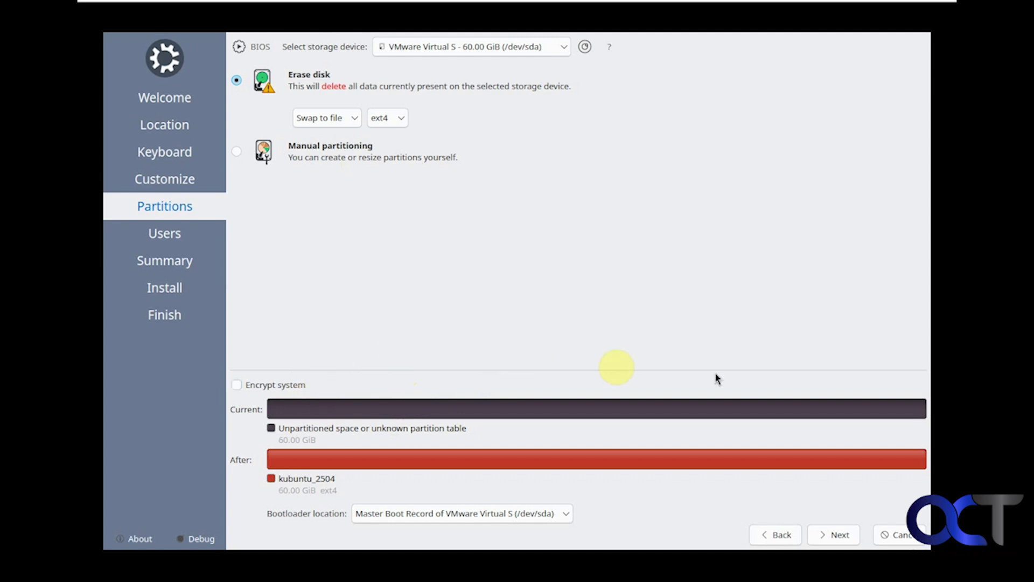
click(832, 542)
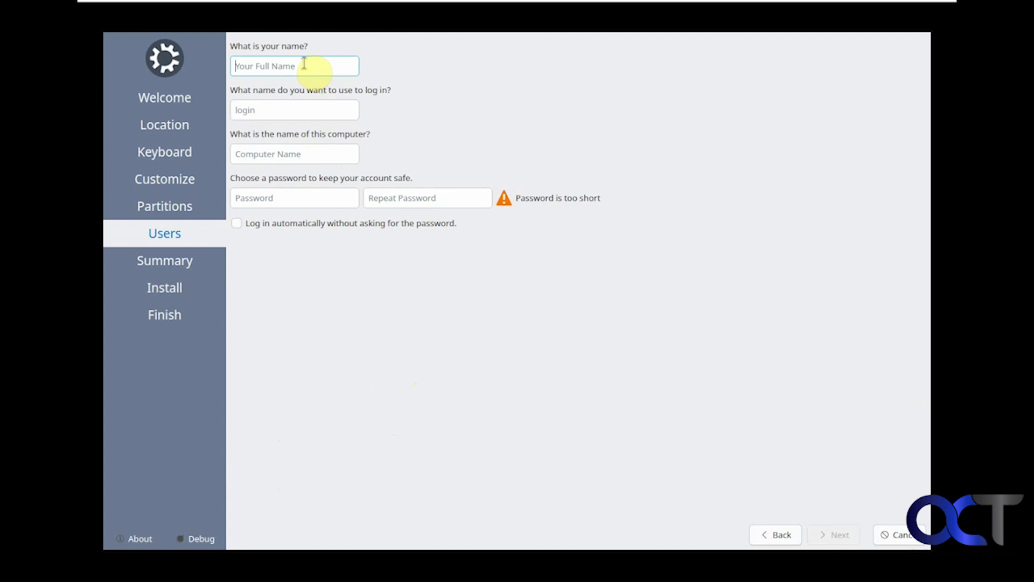
Step: Enter the user's full name and replace the suggested computer name with KubuntuOS
text(Bob)
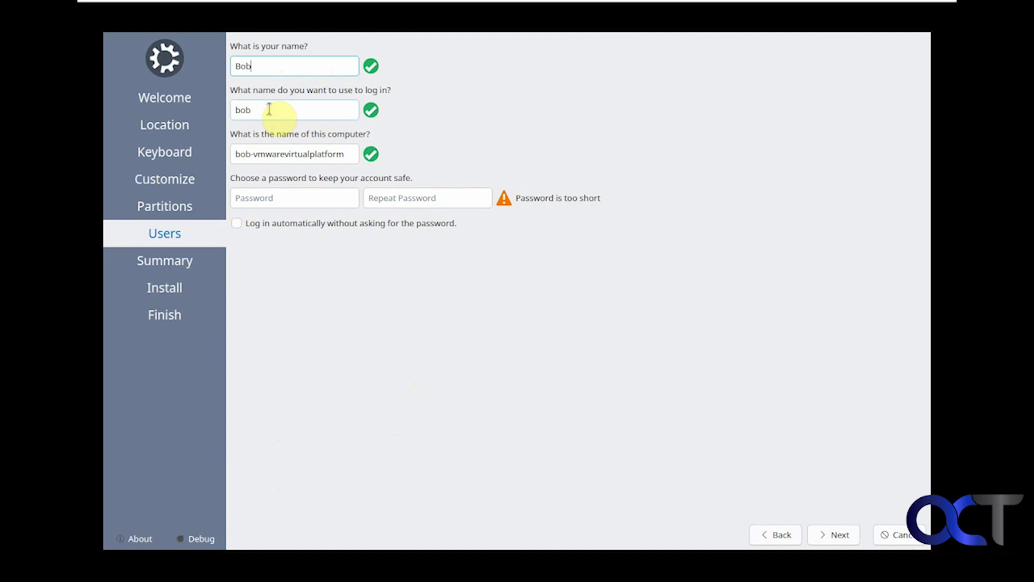
mouse_move(270, 114)
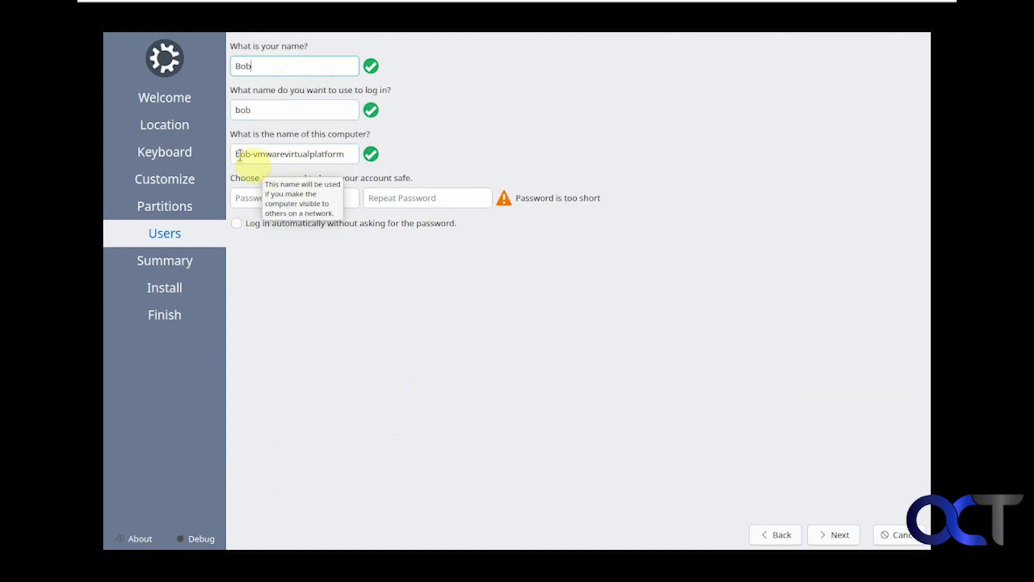
drag(236, 156, 364, 156)
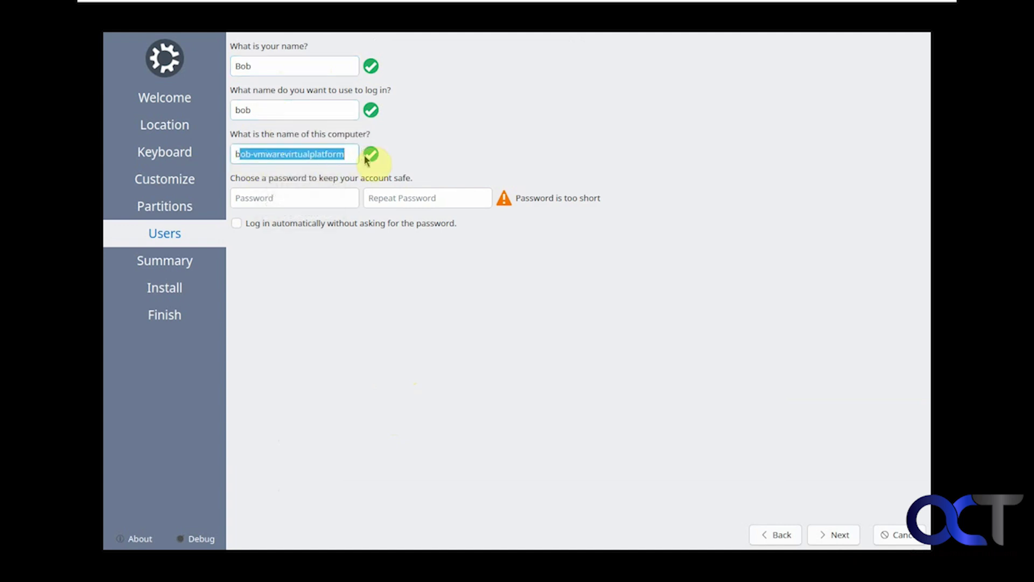
key(BackSpace)
key(BackSpace)
text(KubuntuOS)
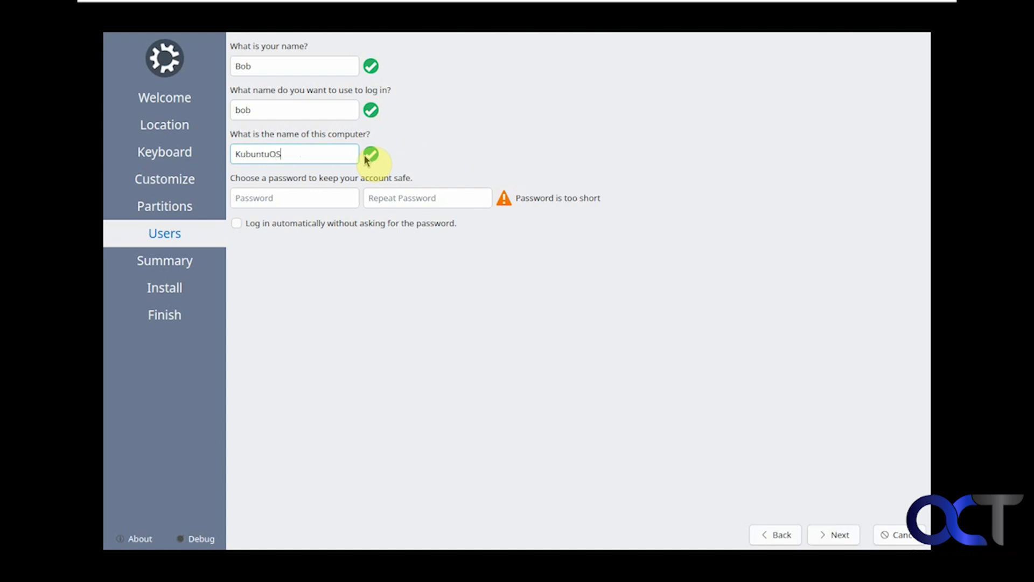
Step: Set and confirm the account password, enable automatic login, and continue to the summary
click(297, 198)
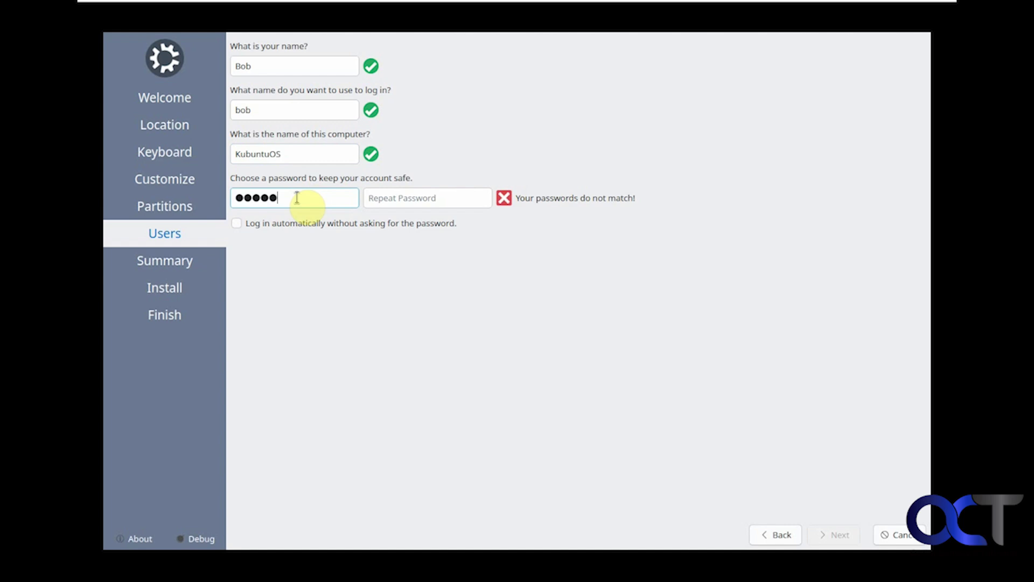
key(Tab)
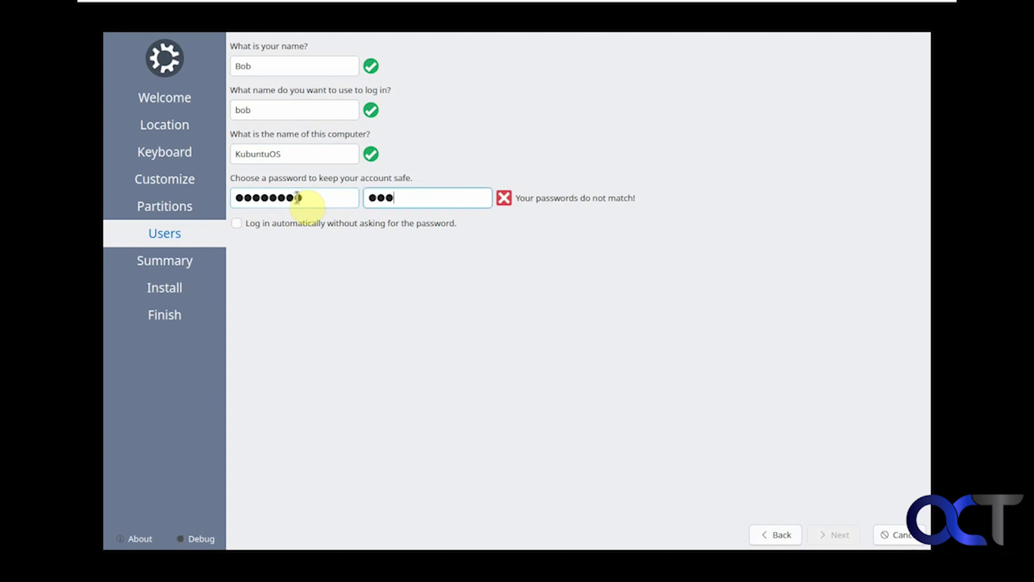
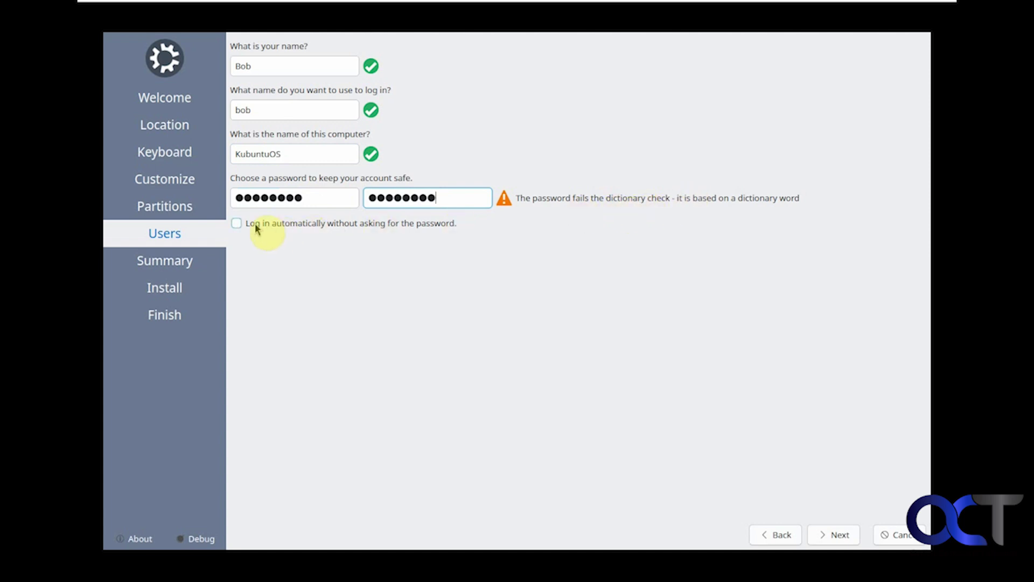
click(237, 224)
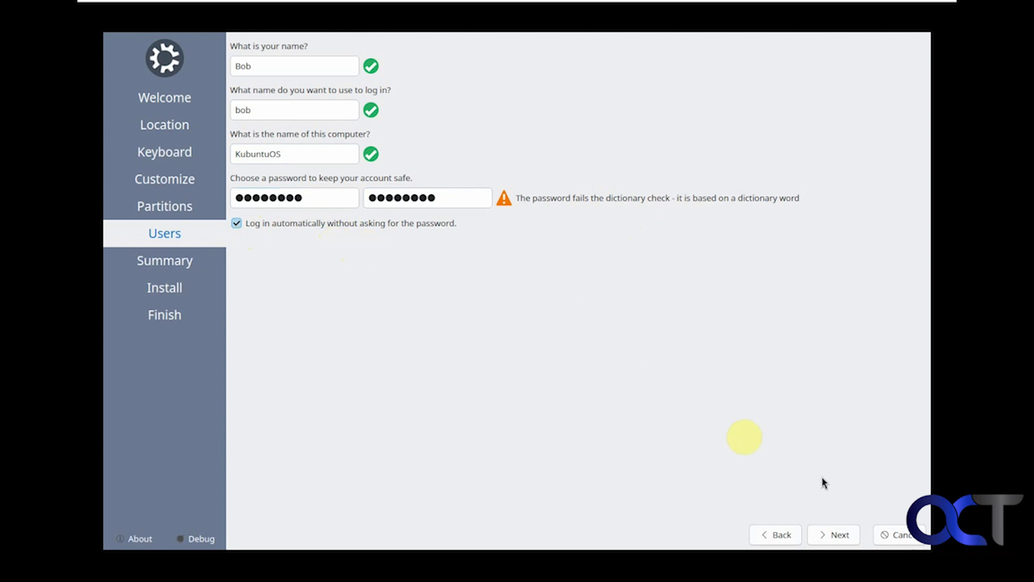
click(838, 535)
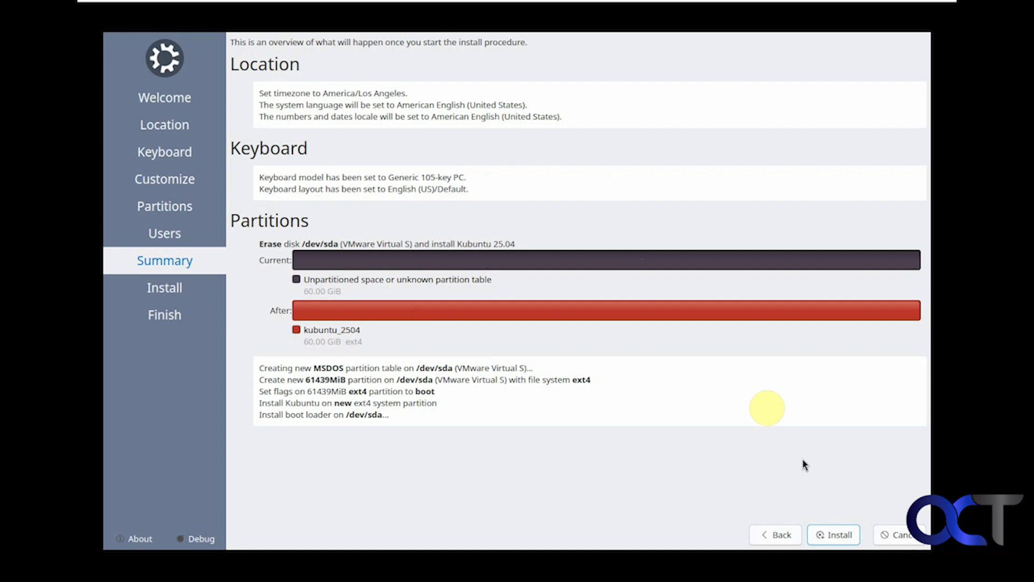
Step: Start the installation and confirm the irreversible disk changes with Install Now
click(835, 534)
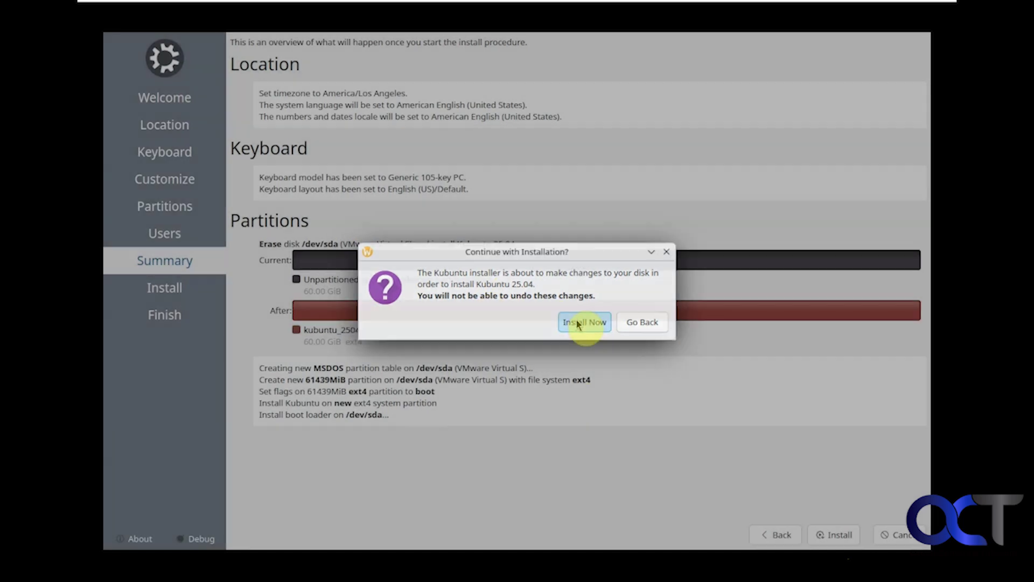
click(578, 323)
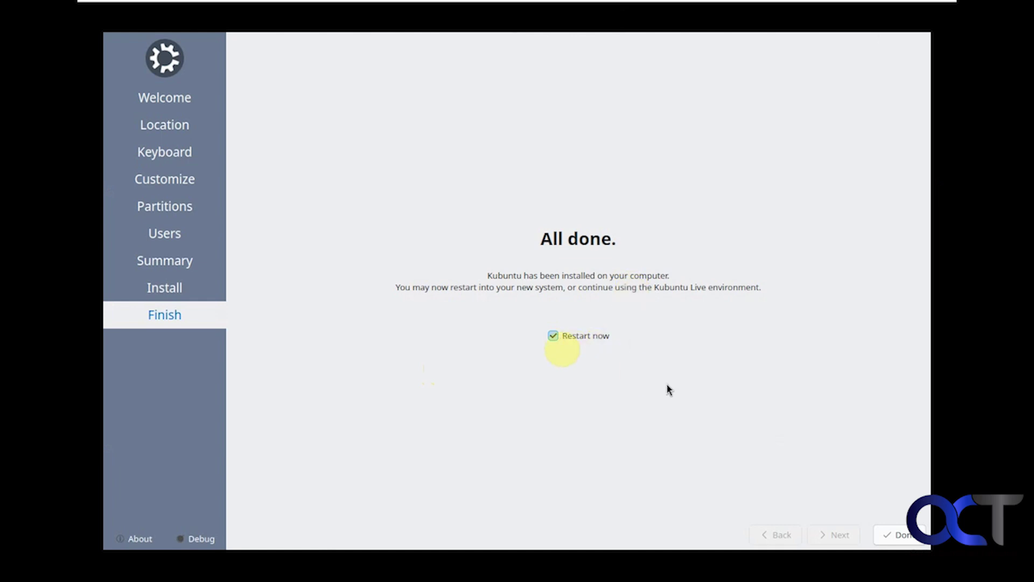
Step: Finish the installer with Restart now ticked to reboot into the installed Kubuntu
click(885, 534)
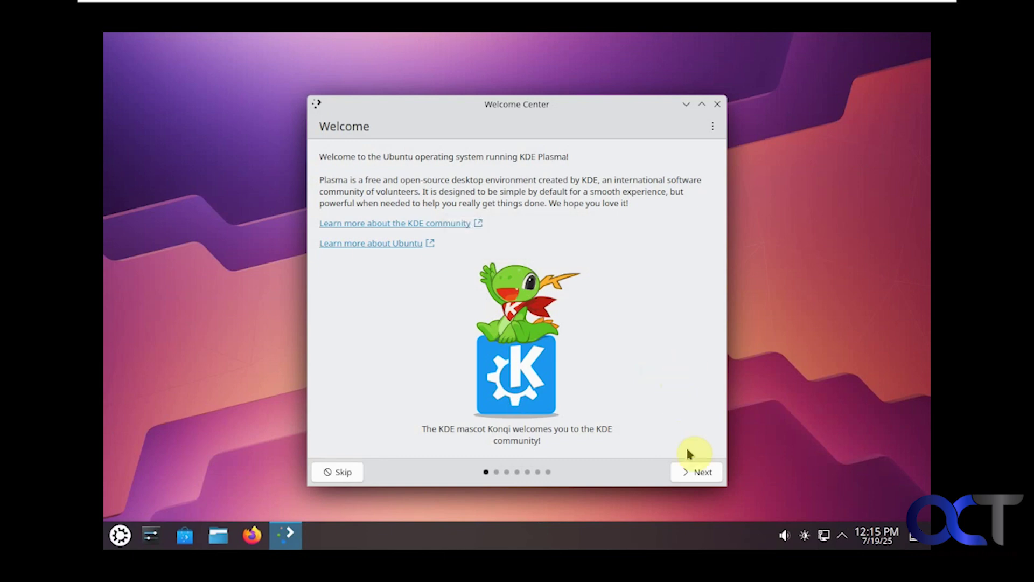
Step: Page through the Welcome Center to the Manage Software page and close it
click(696, 473)
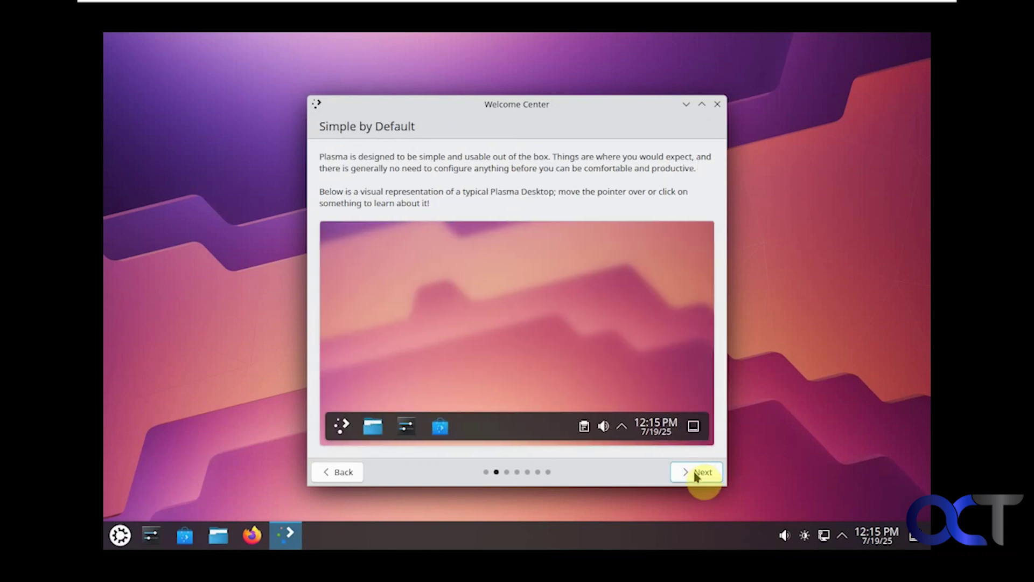
click(696, 473)
click(696, 474)
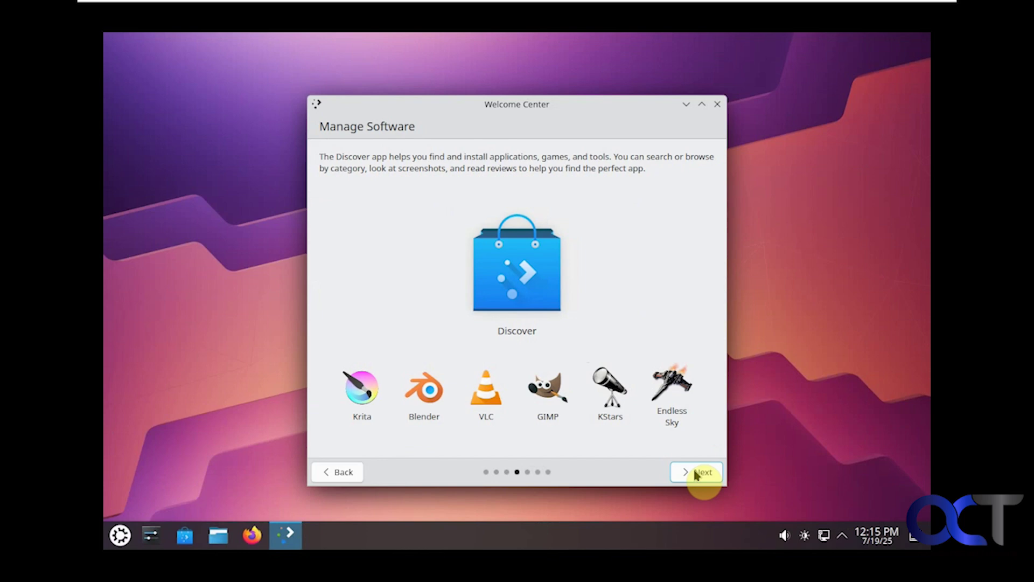
click(718, 104)
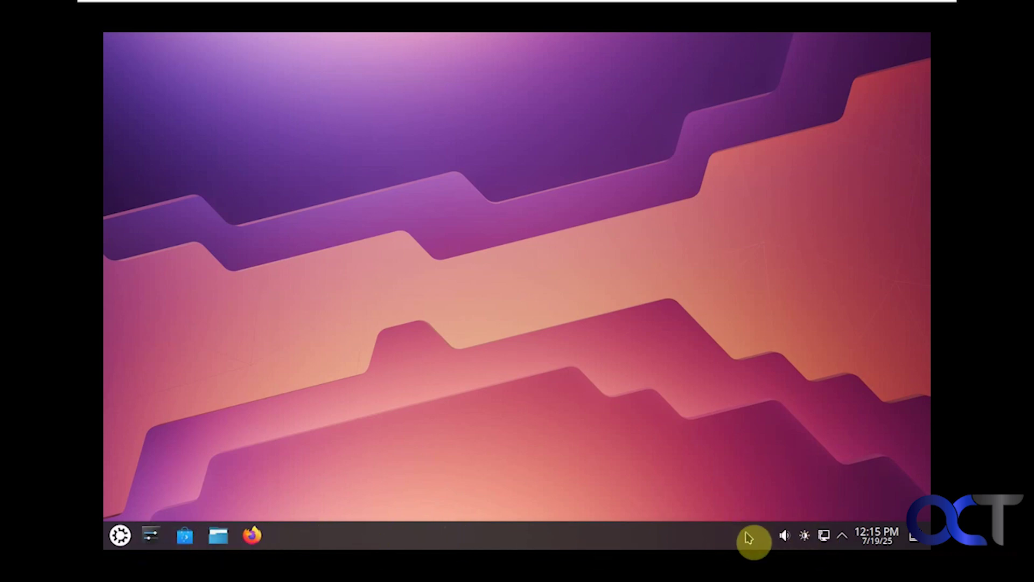
Step: Glance at the status and notifications popup, dismiss it, and open the application launcher
click(842, 536)
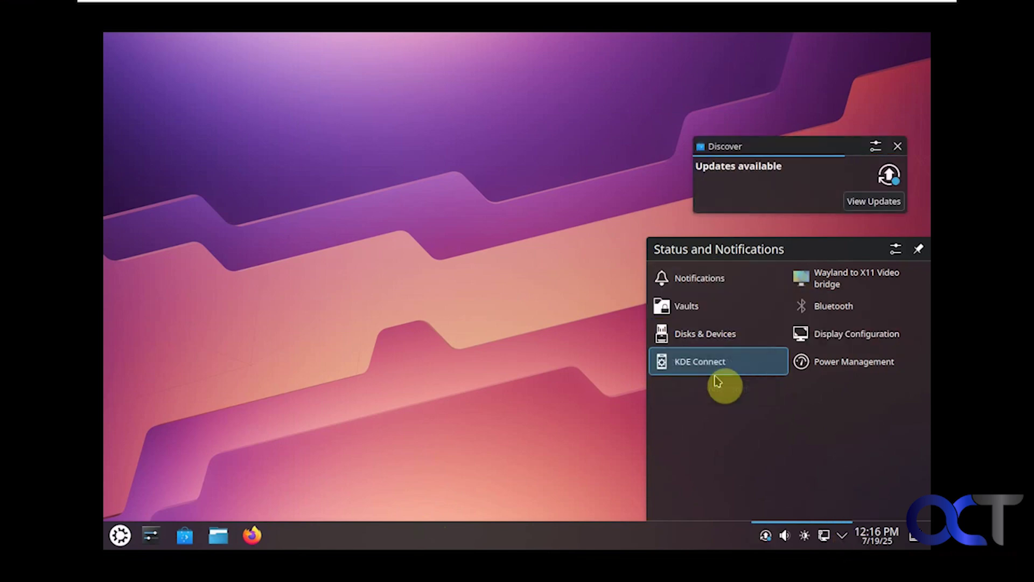
click(547, 361)
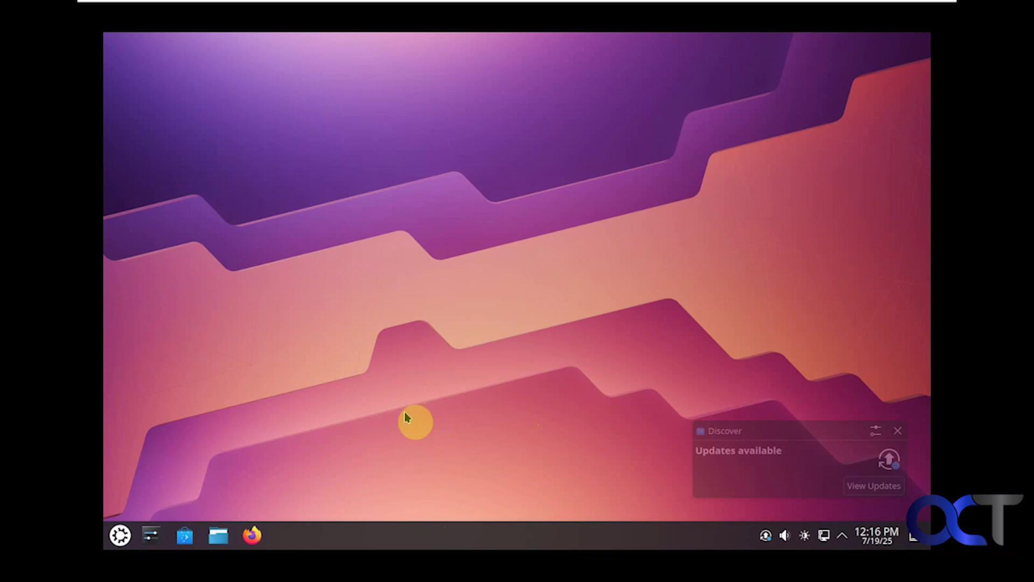
click(120, 535)
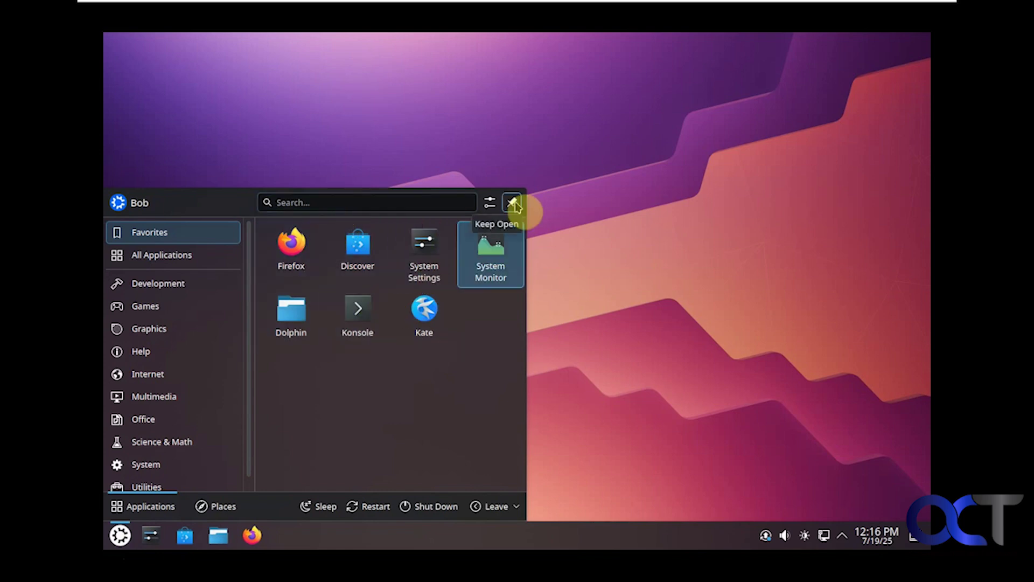
click(187, 256)
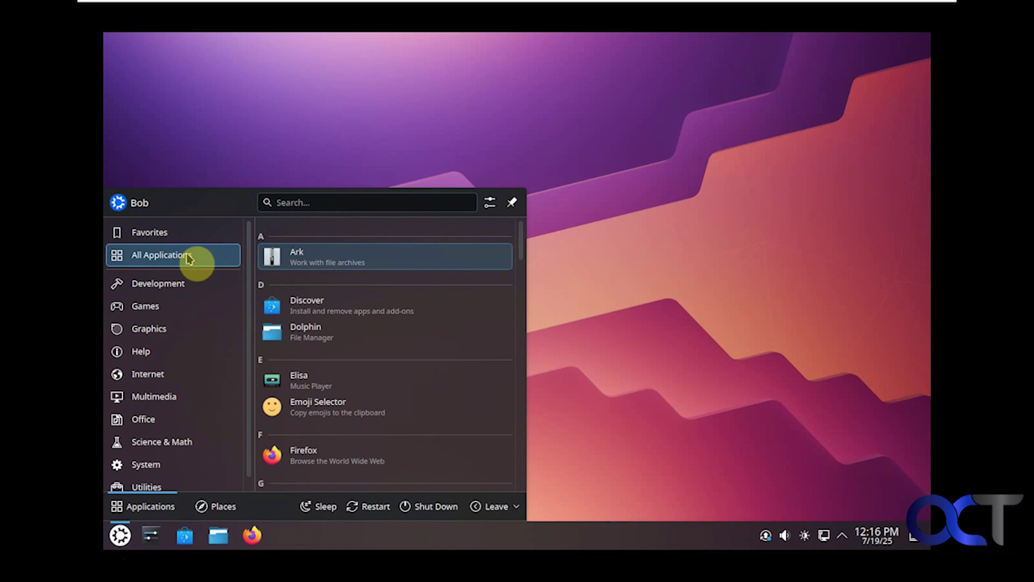
scroll(401, 346, down, 3)
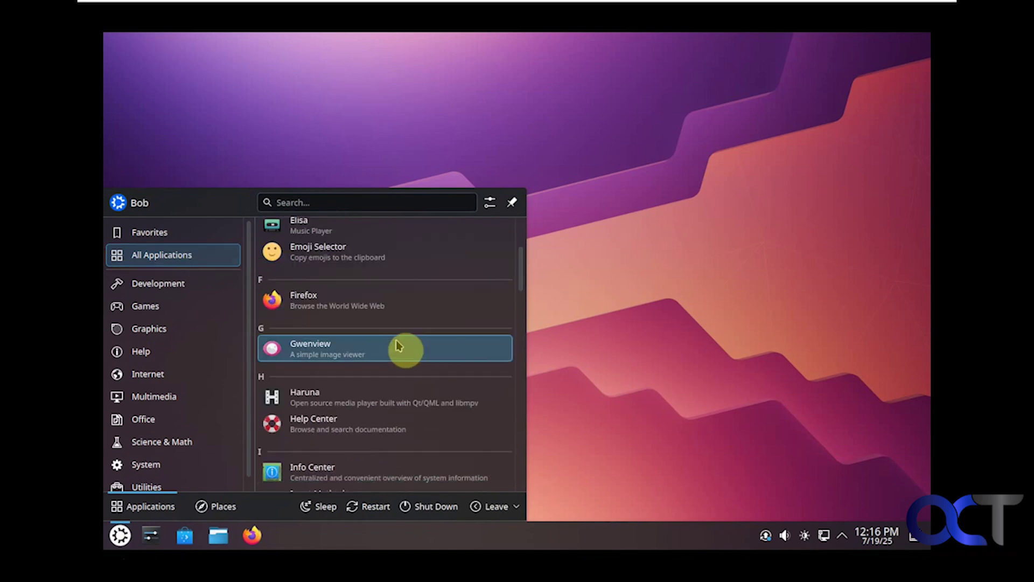
click(185, 286)
click(163, 309)
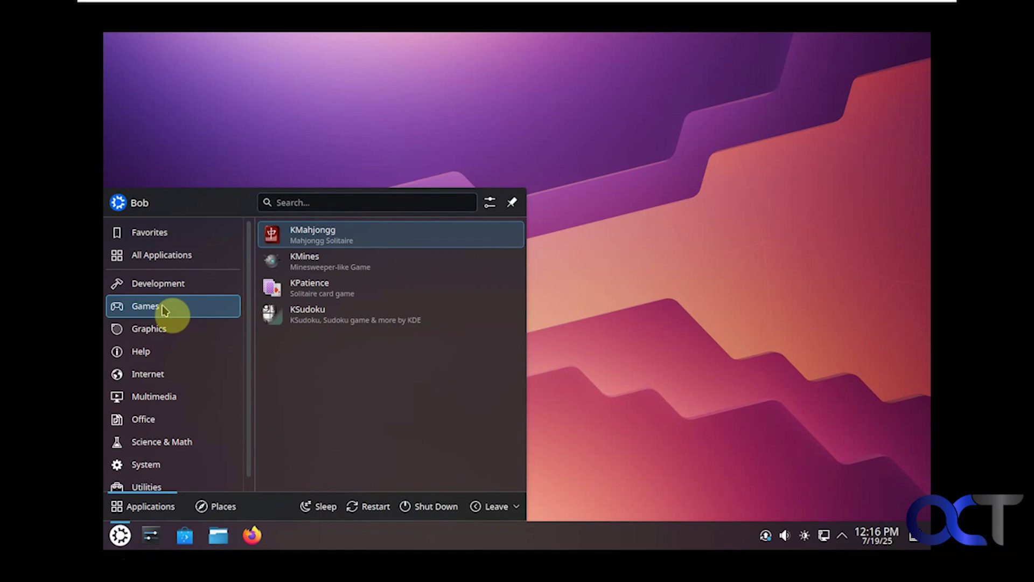
click(158, 330)
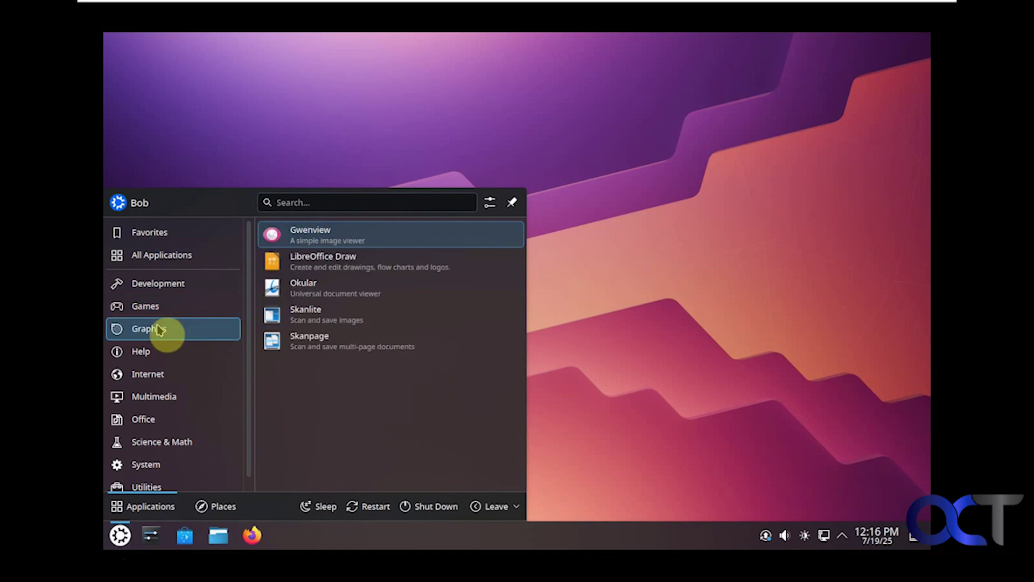
click(153, 353)
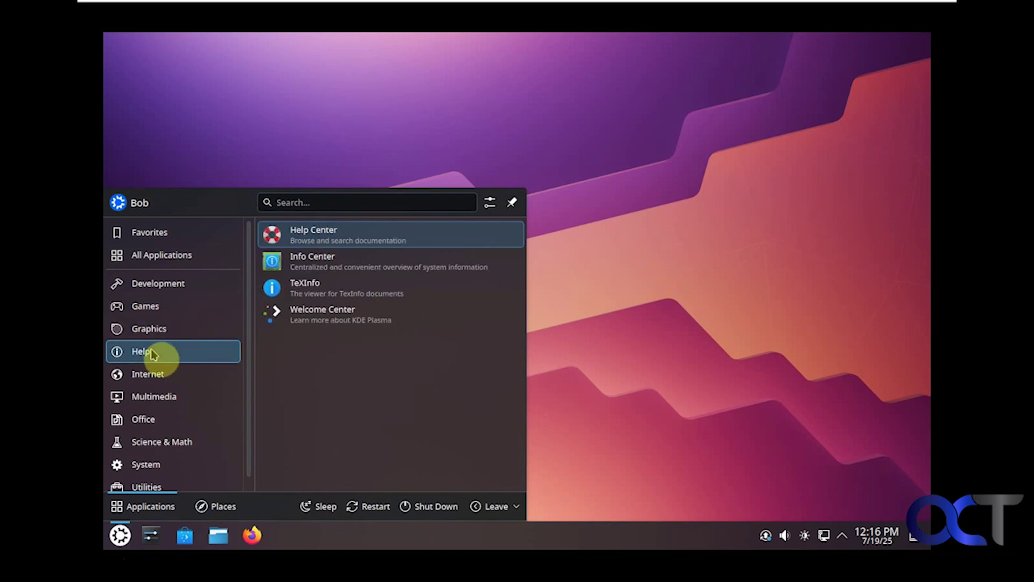
click(150, 375)
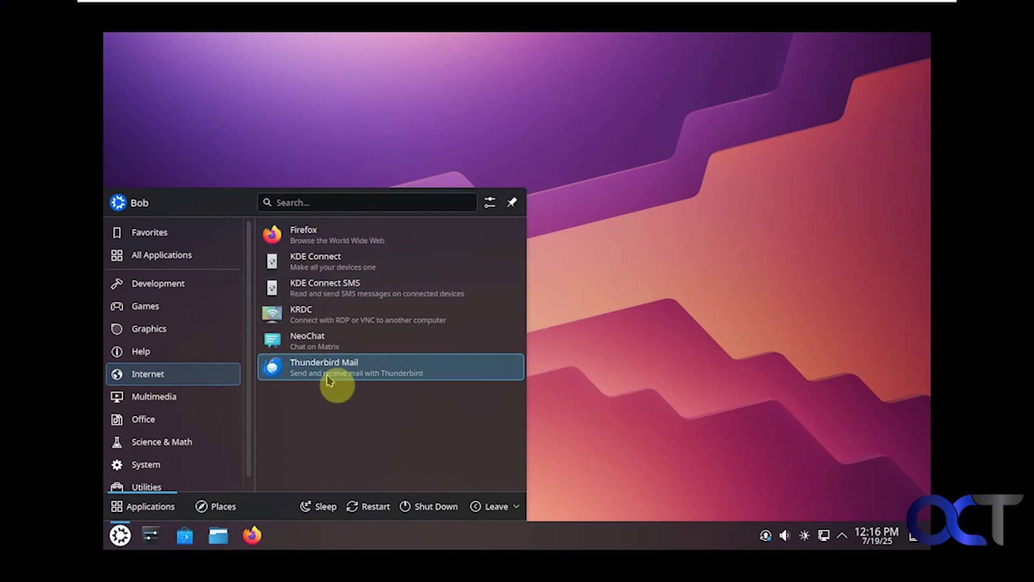
click(167, 401)
click(168, 421)
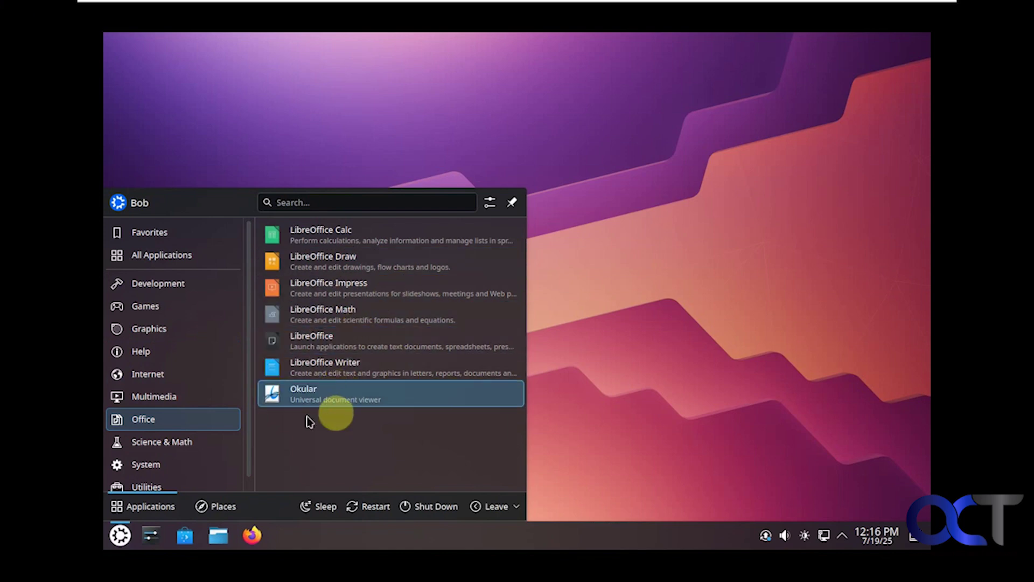
click(149, 446)
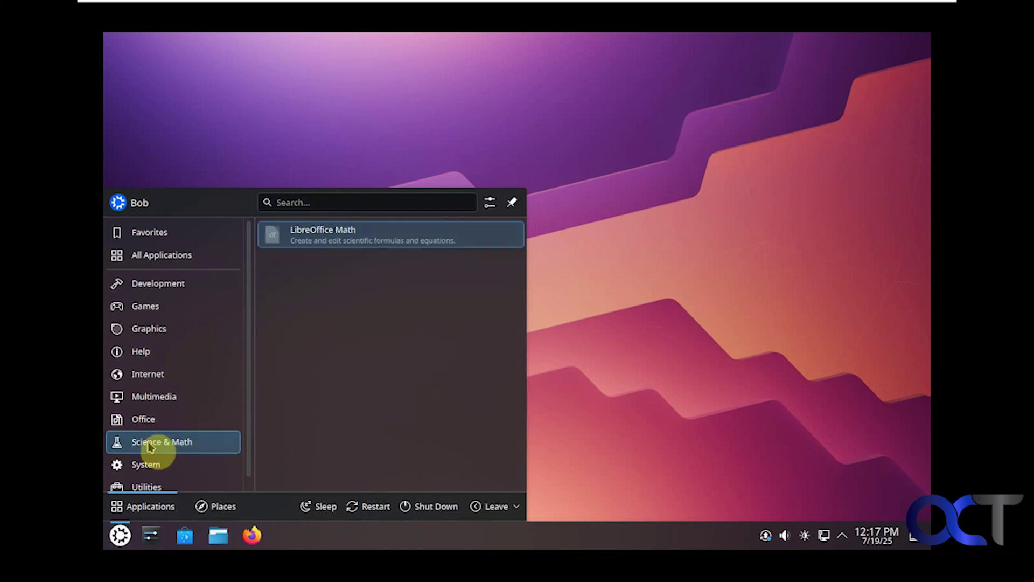
click(162, 467)
scroll(382, 399, down, 1)
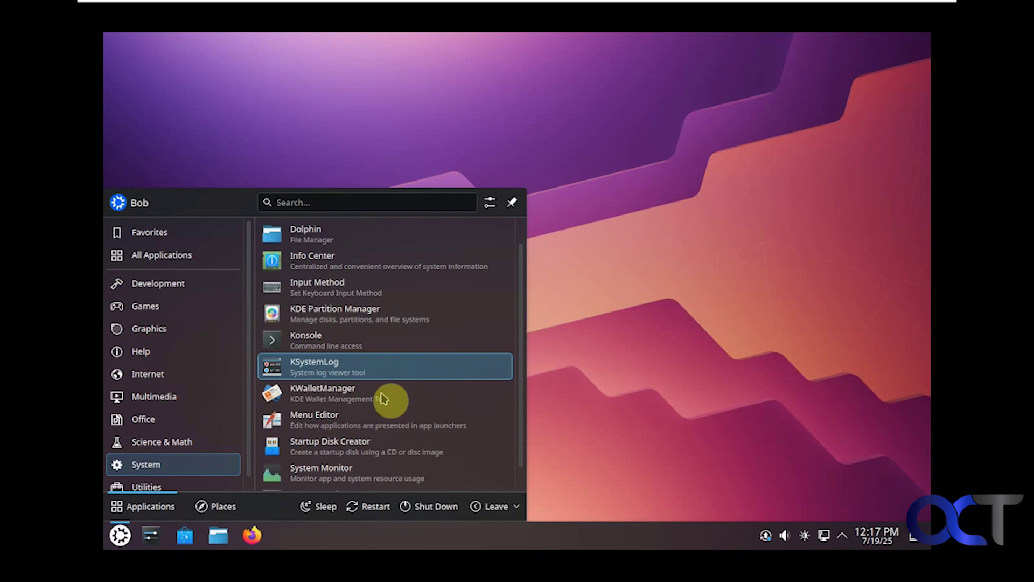
scroll(384, 398, down, 1)
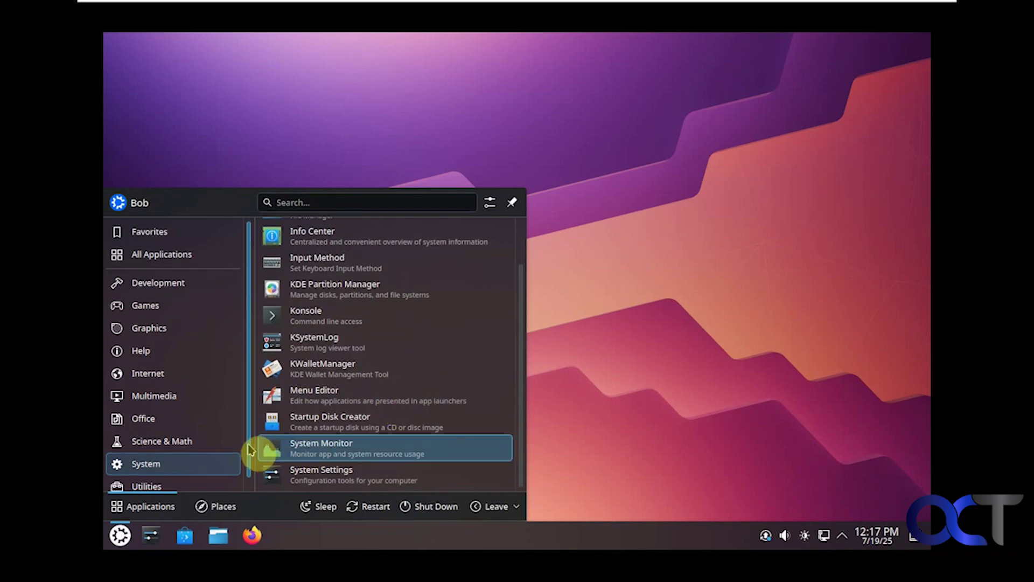
click(193, 475)
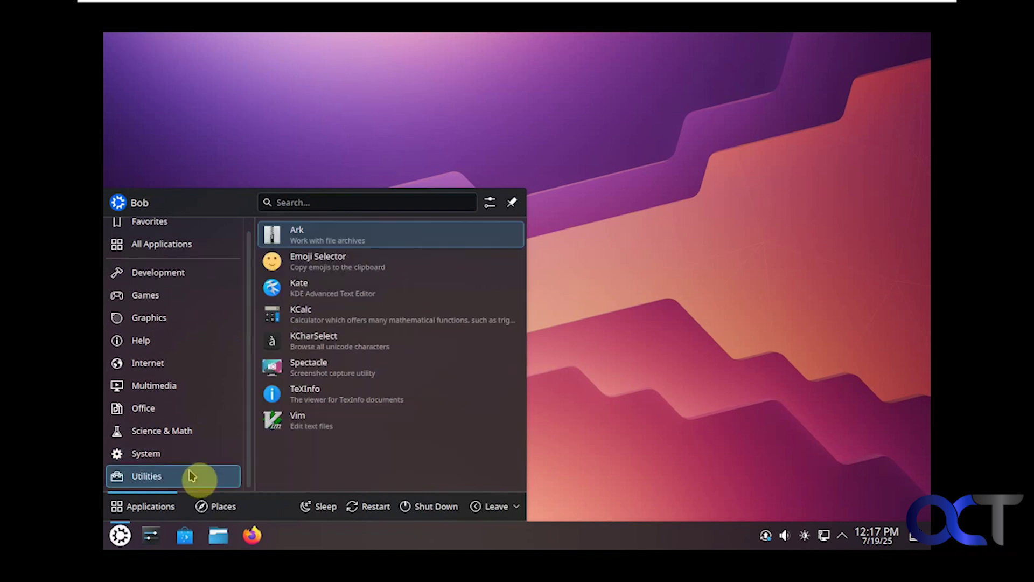
click(354, 538)
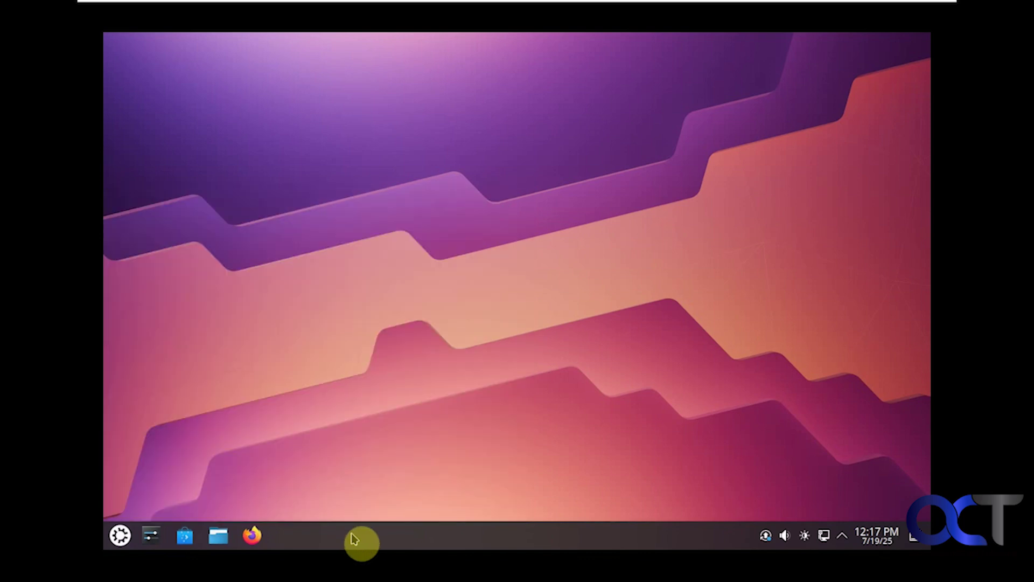
Step: Add the Backup Status widget to the panel from the widget browser and exit edit mode
right_click(354, 538)
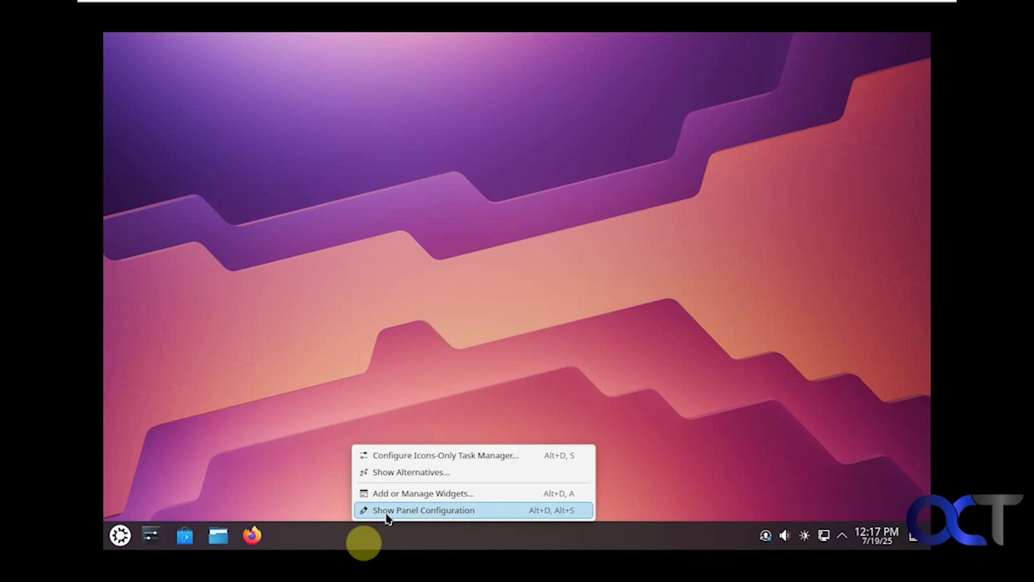
click(410, 493)
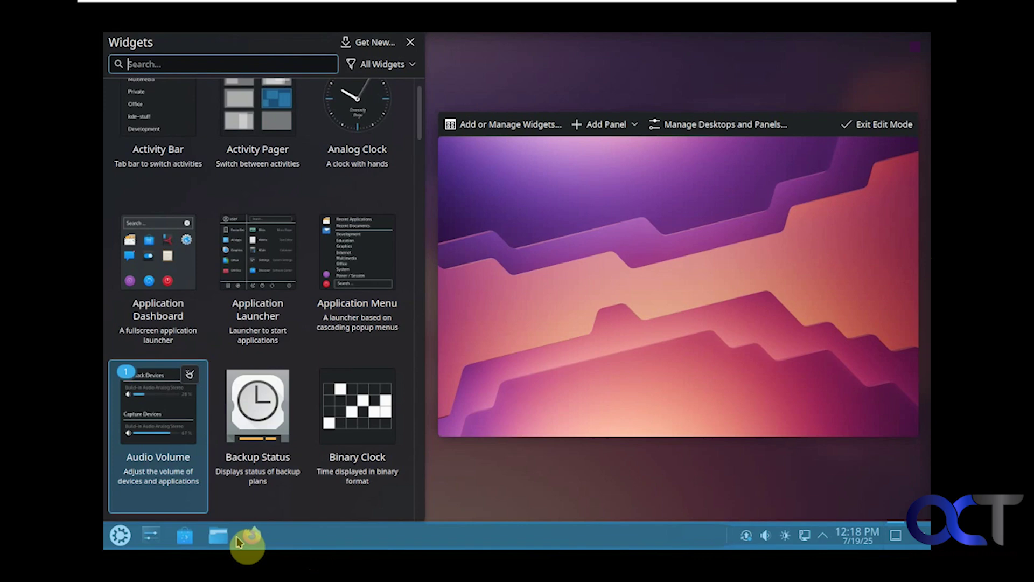
scroll(372, 333, down, 1)
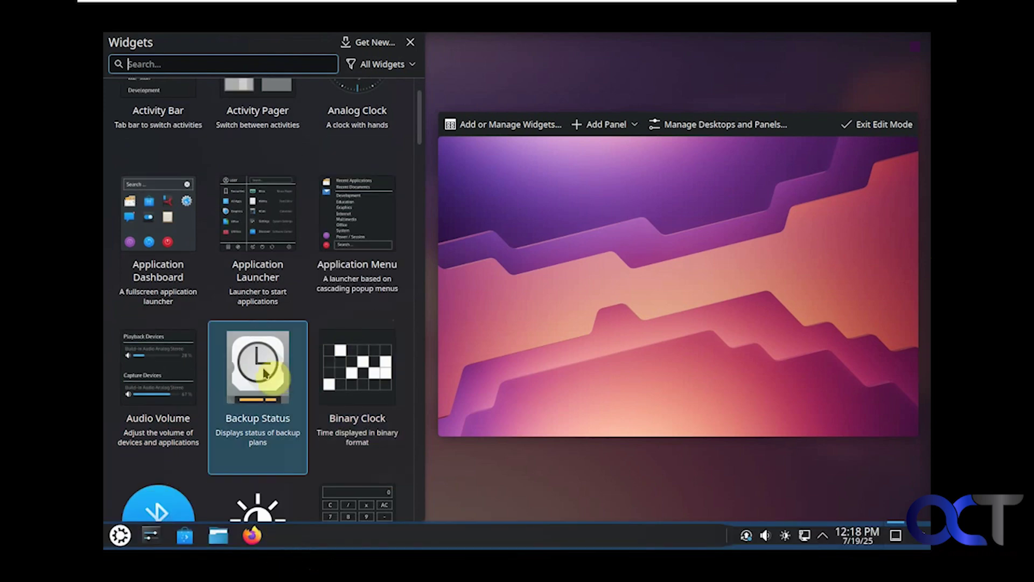
double_click(265, 373)
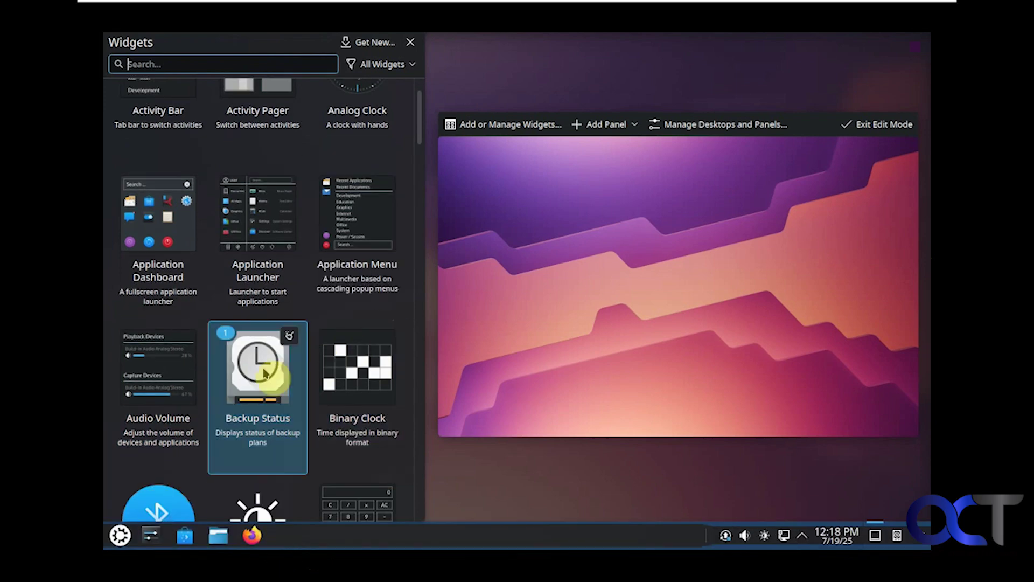
mouse_move(641, 530)
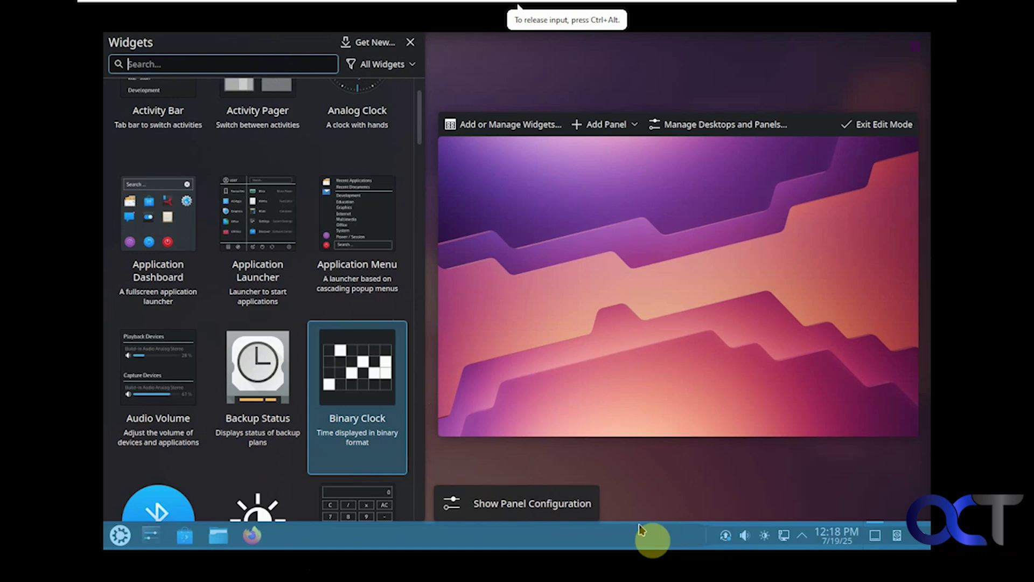
click(641, 498)
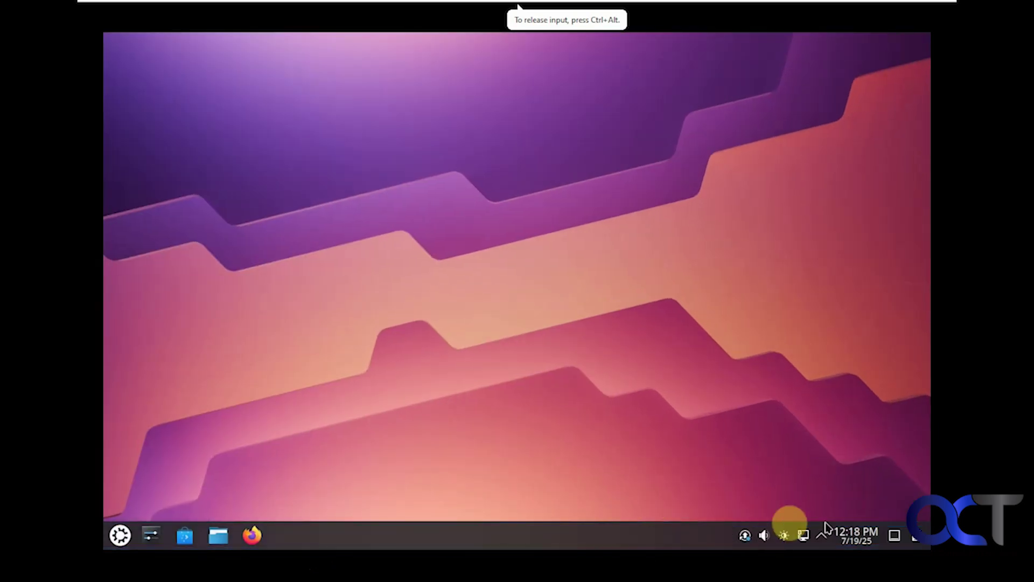
mouse_move(918, 539)
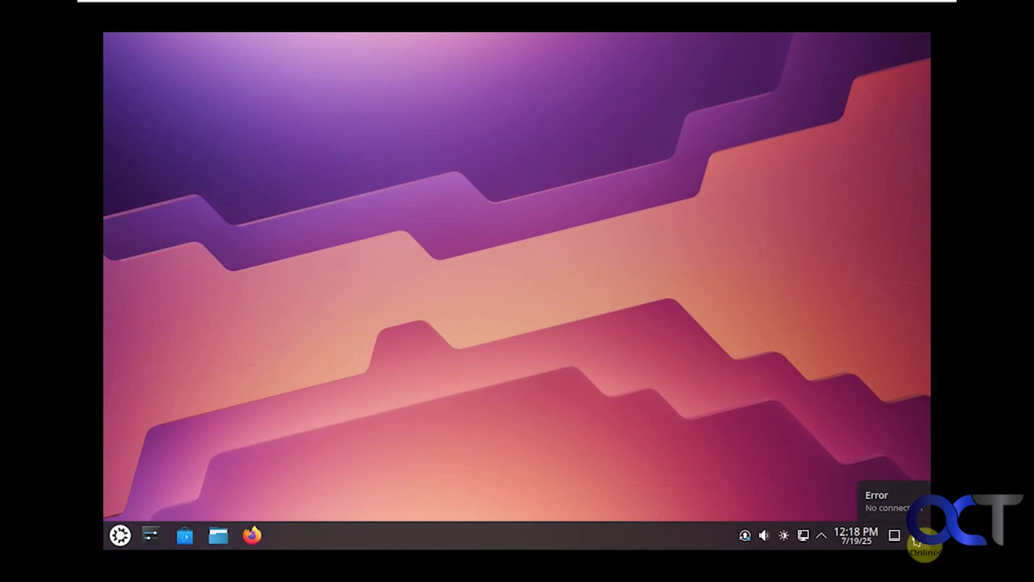
right_click(332, 533)
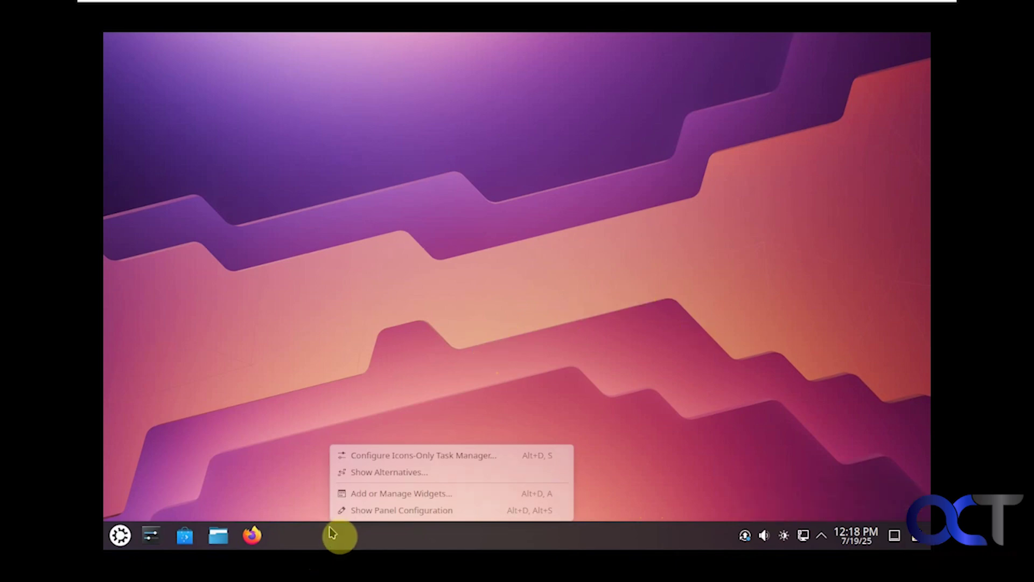
click(355, 512)
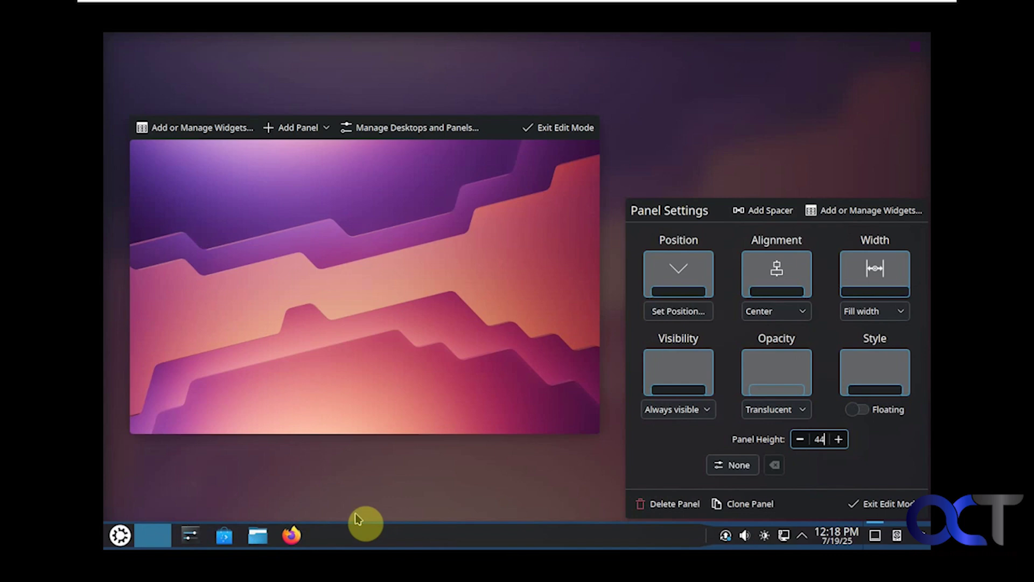
click(673, 315)
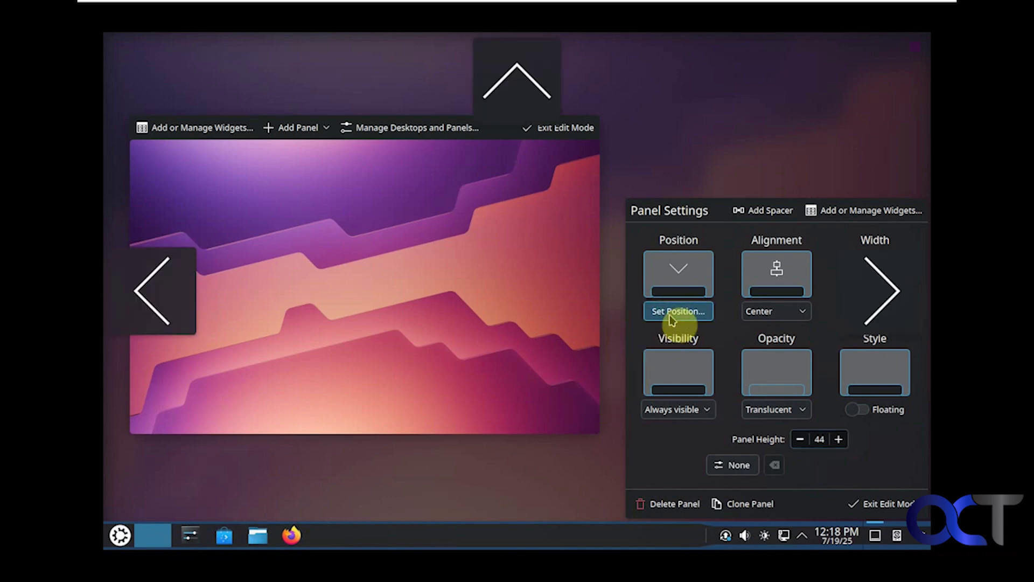
click(524, 97)
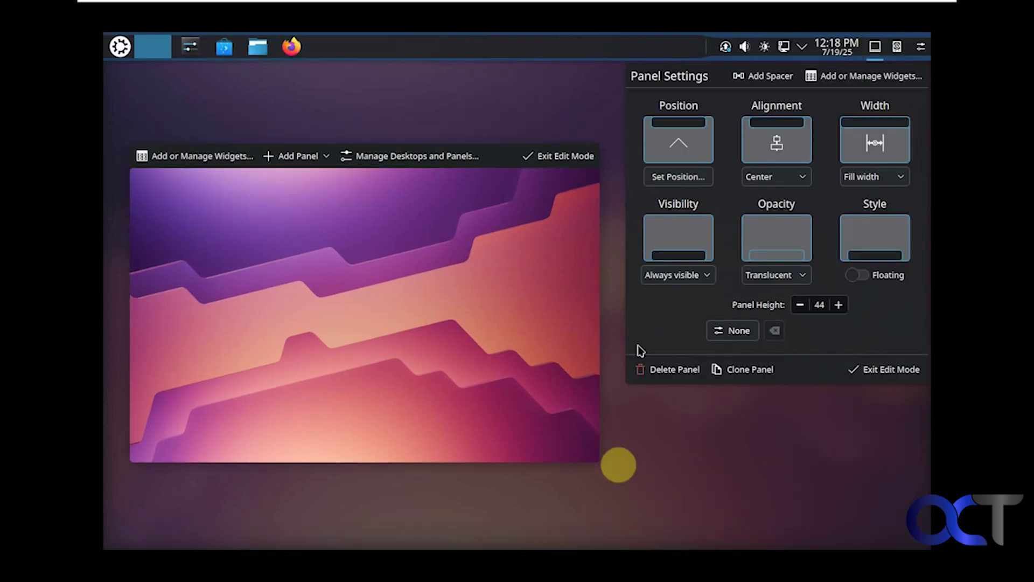
click(694, 180)
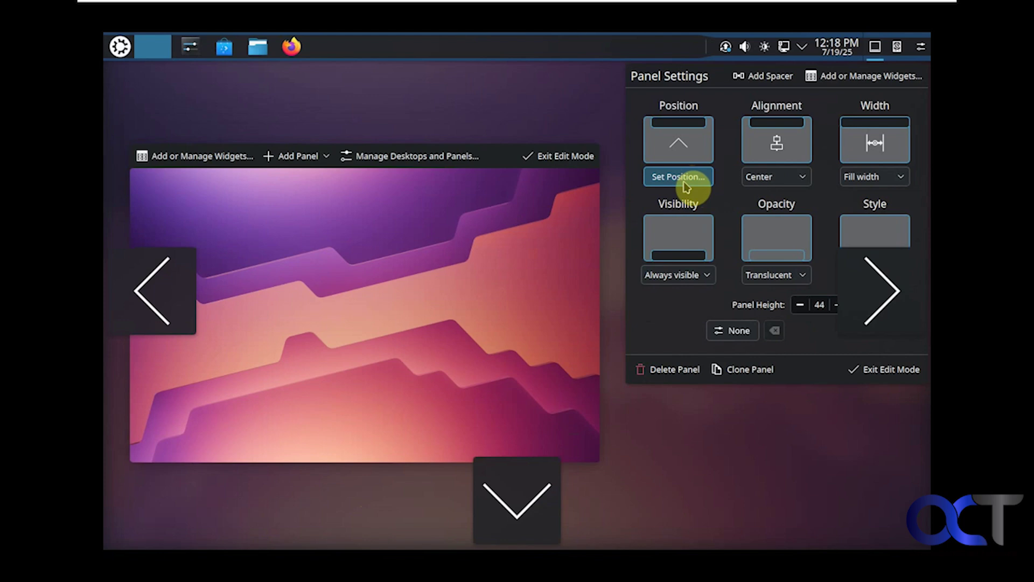
click(529, 494)
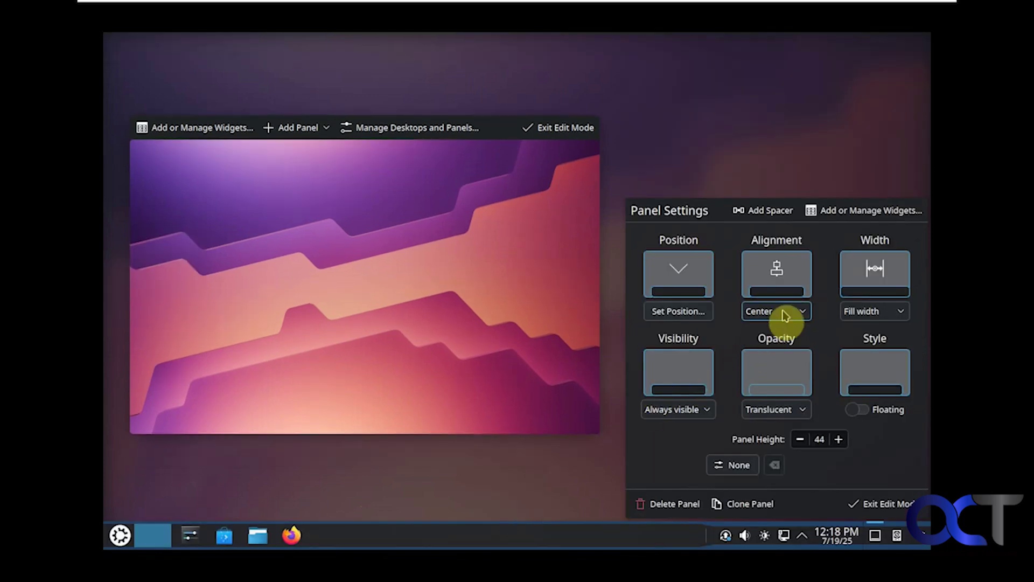
click(782, 312)
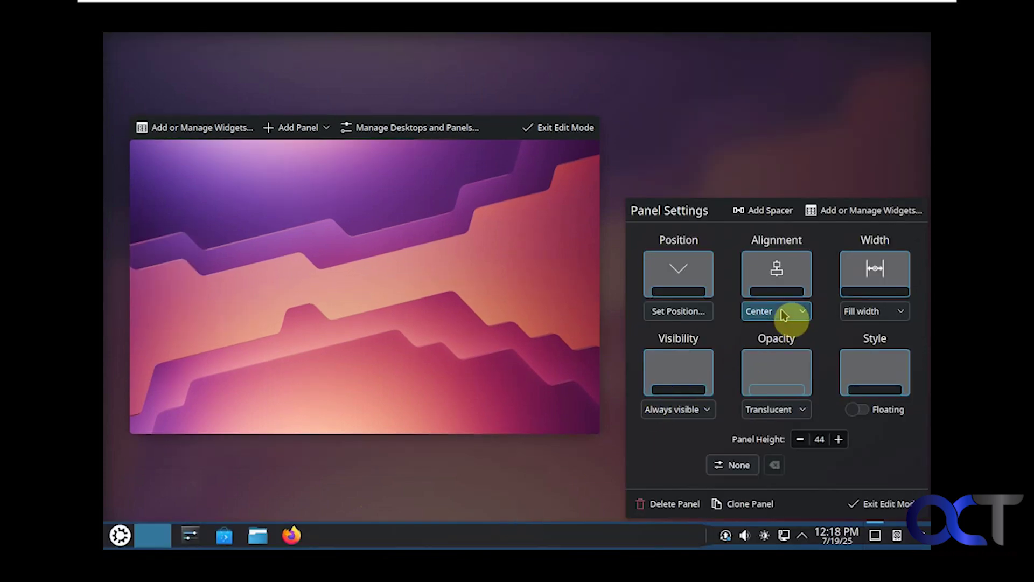
click(868, 315)
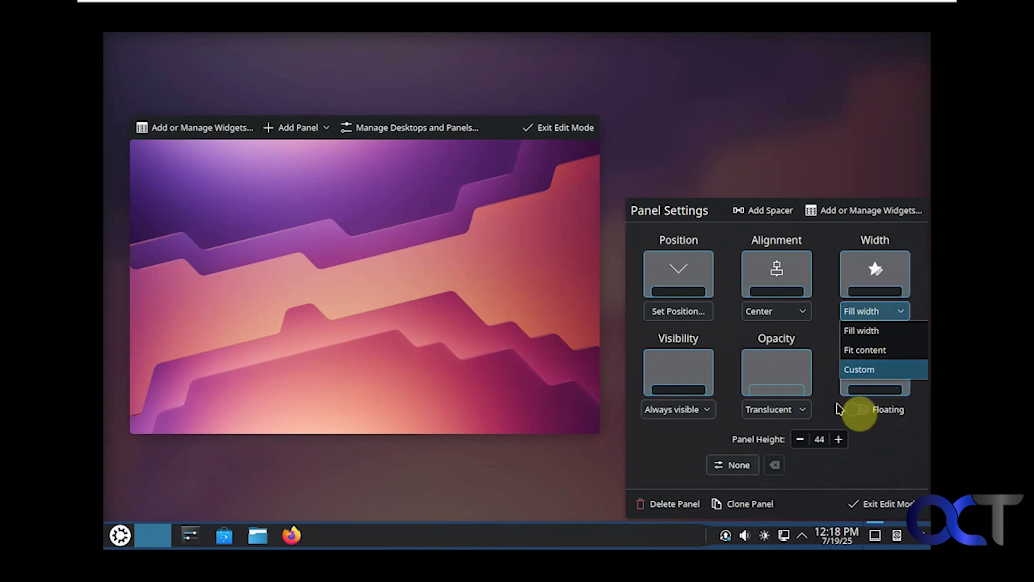
click(713, 408)
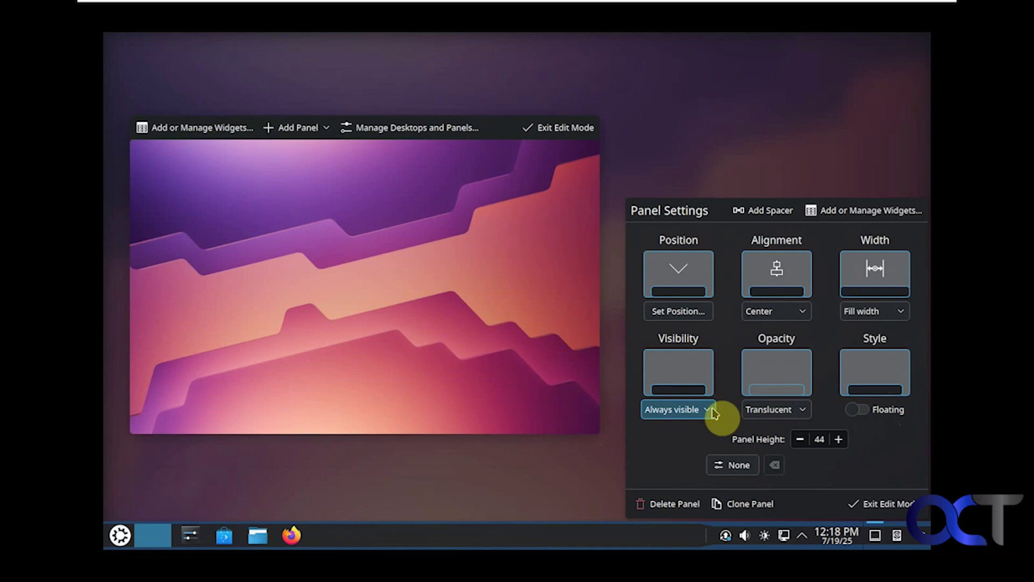
click(714, 412)
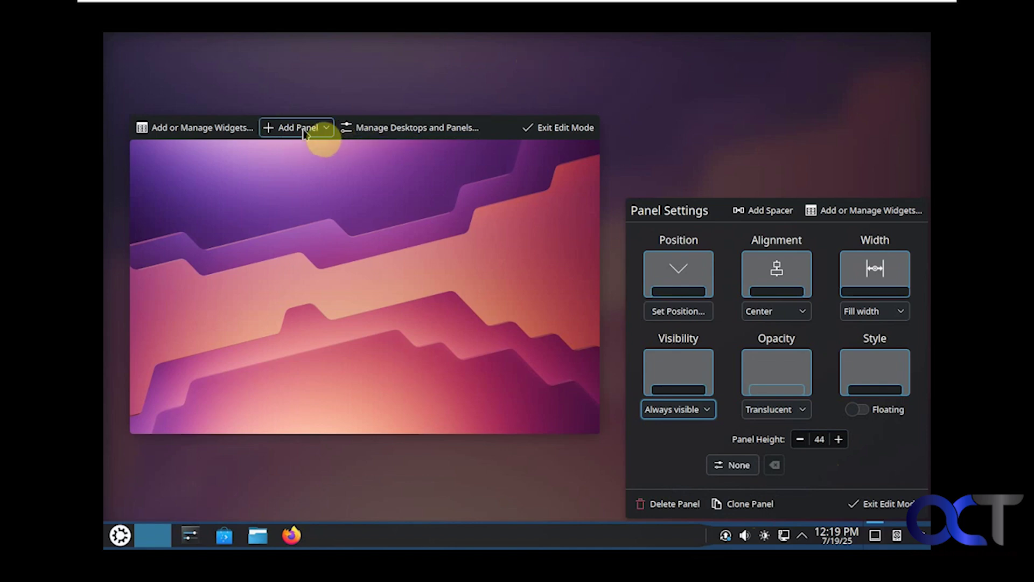
click(550, 131)
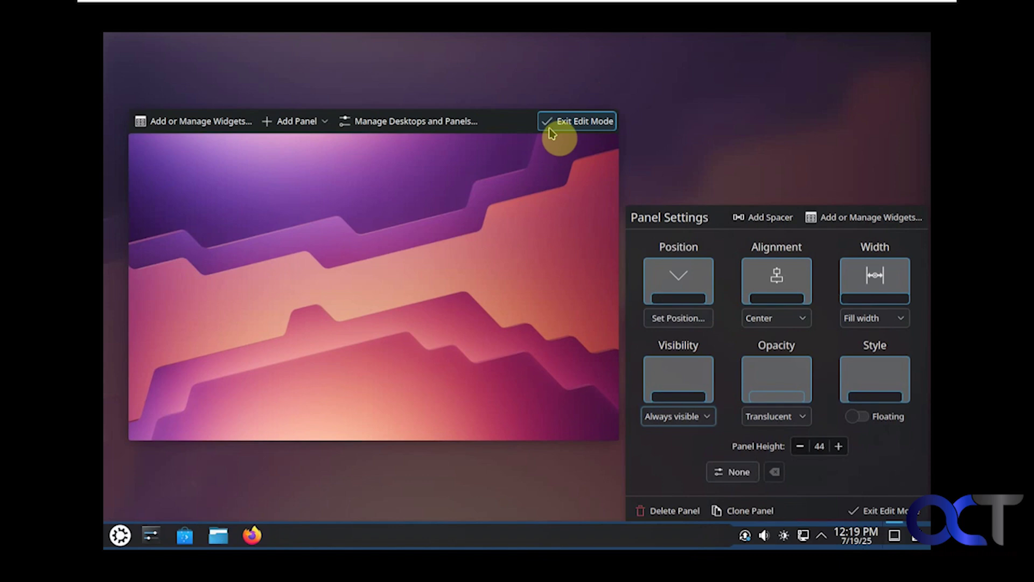
right_click(365, 541)
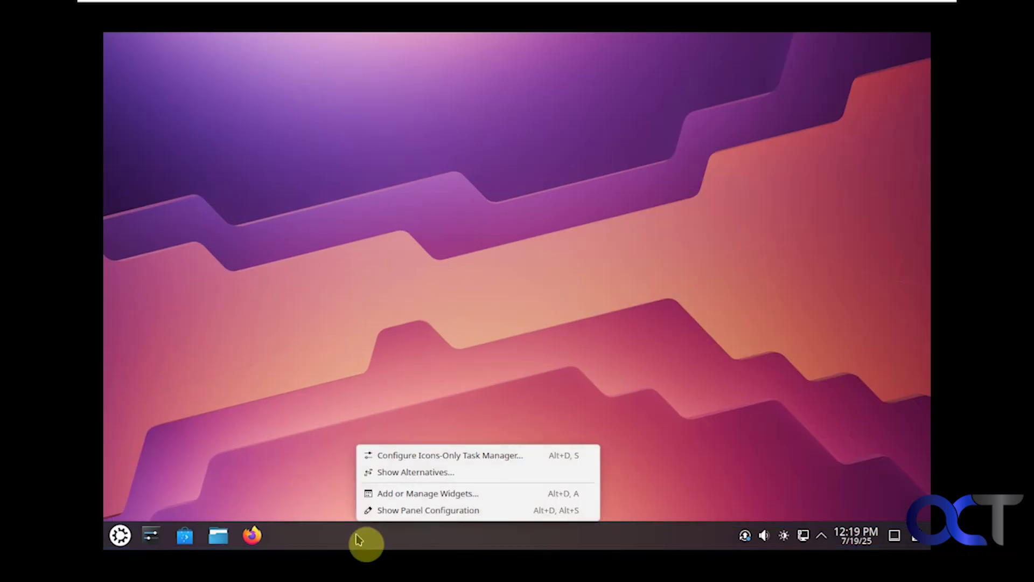
click(407, 472)
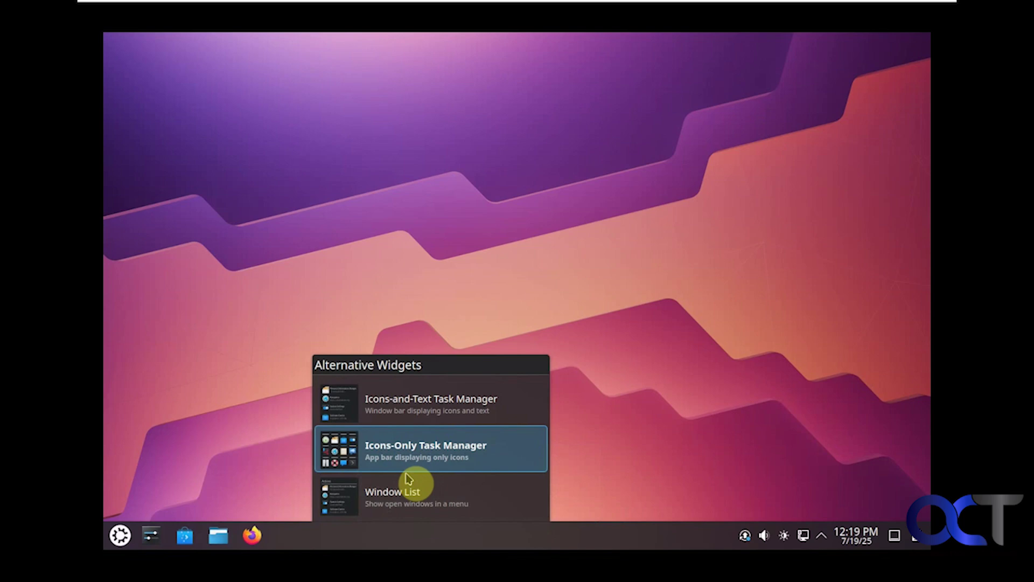
click(397, 535)
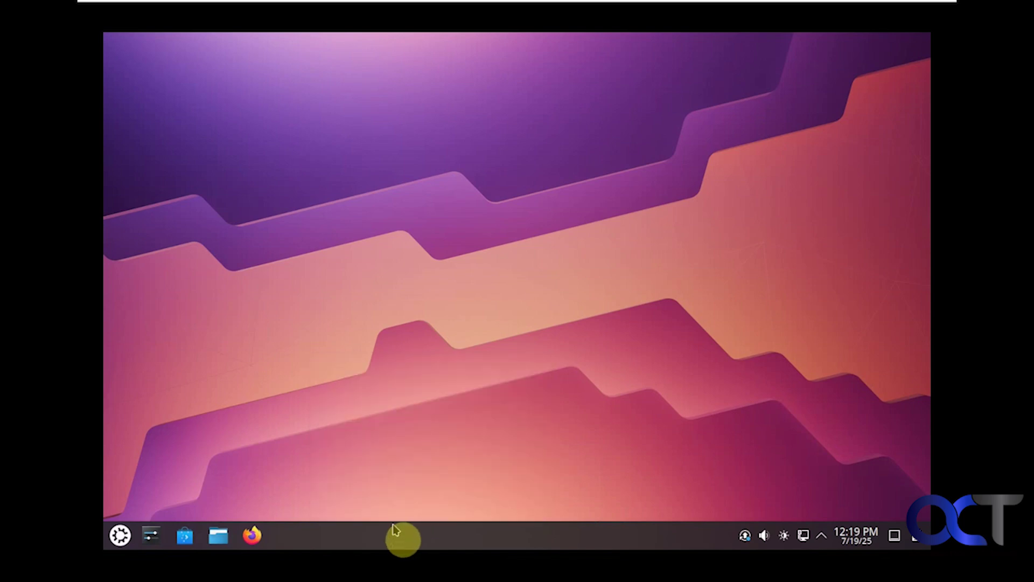
Step: Review the desktop's Mouse Actions, Location, Icons and Filter settings unchanged, then reopen the desktop menu
right_click(431, 282)
click(477, 288)
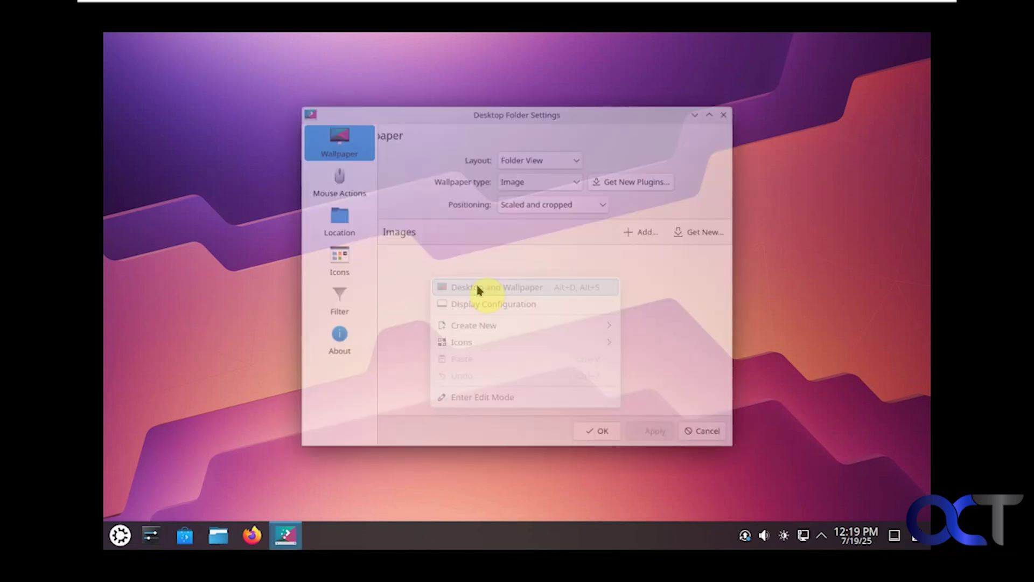
click(323, 179)
click(325, 215)
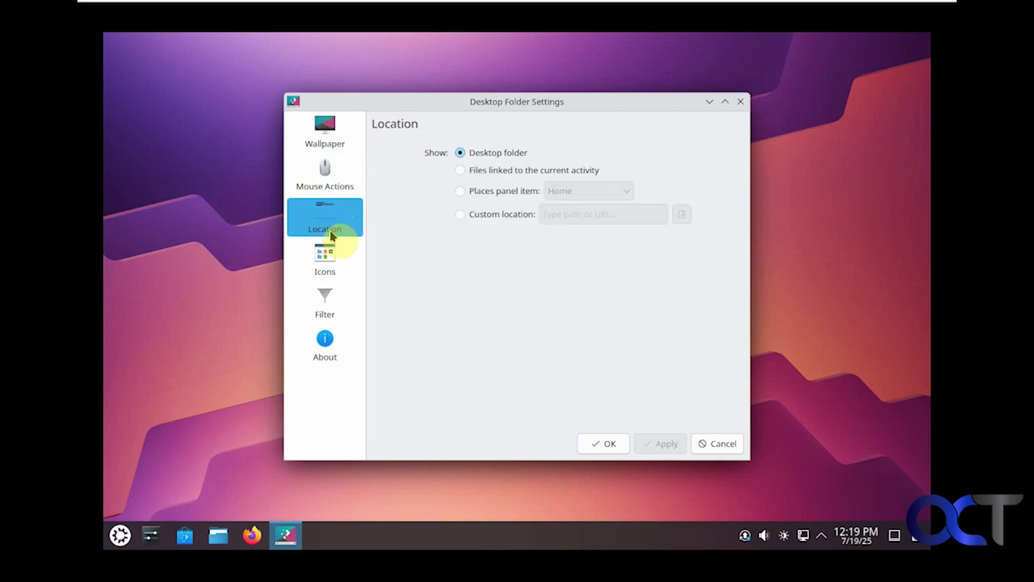
click(333, 275)
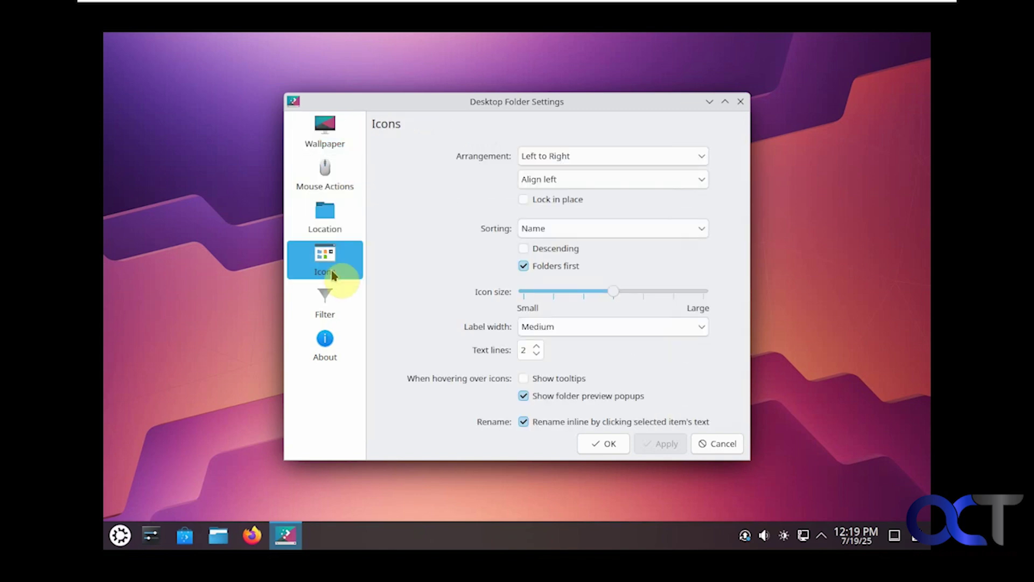
click(335, 299)
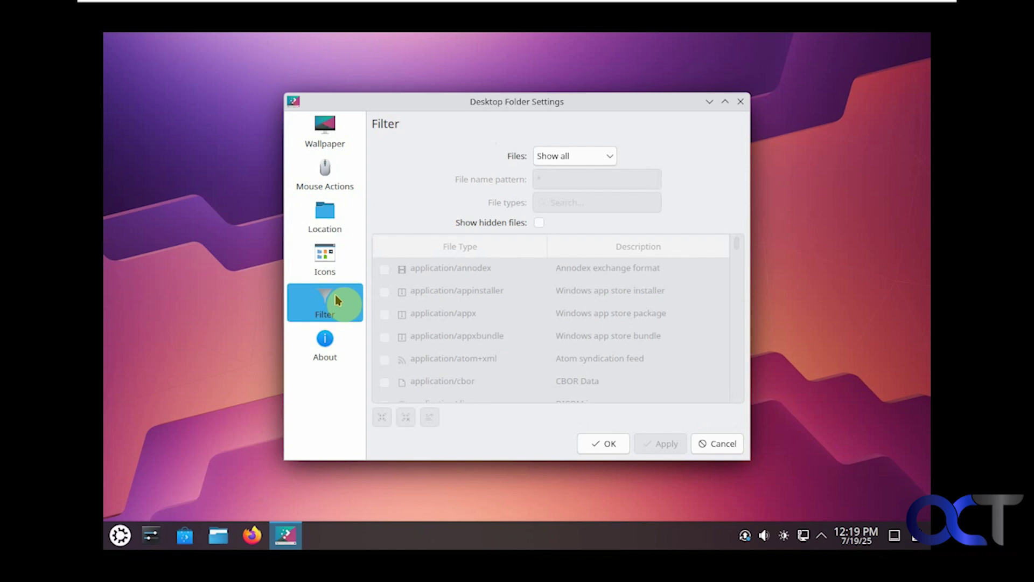
click(741, 102)
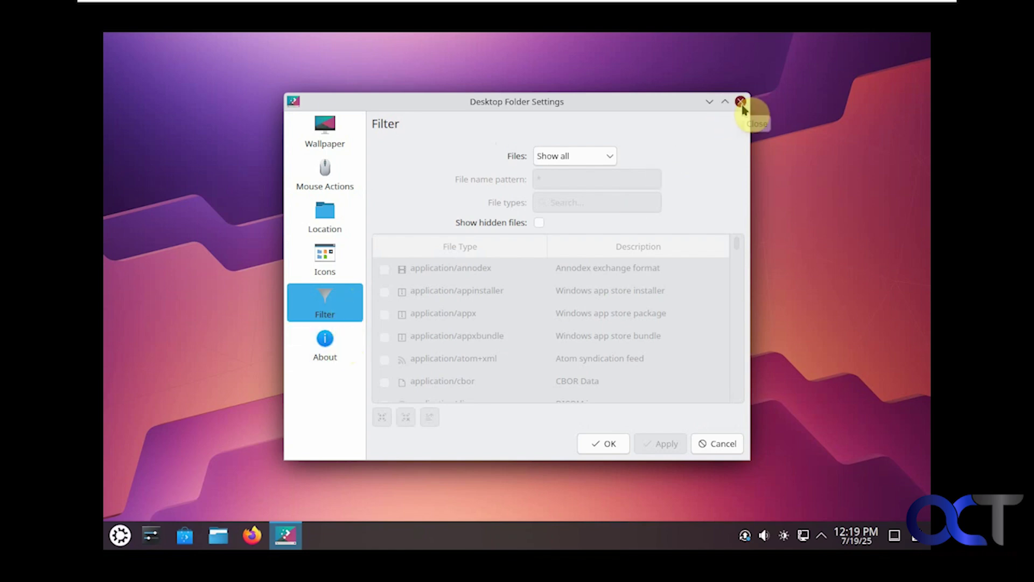
right_click(508, 248)
Step: Open and close Display Configuration, then enter and leave desktop edit mode
click(544, 276)
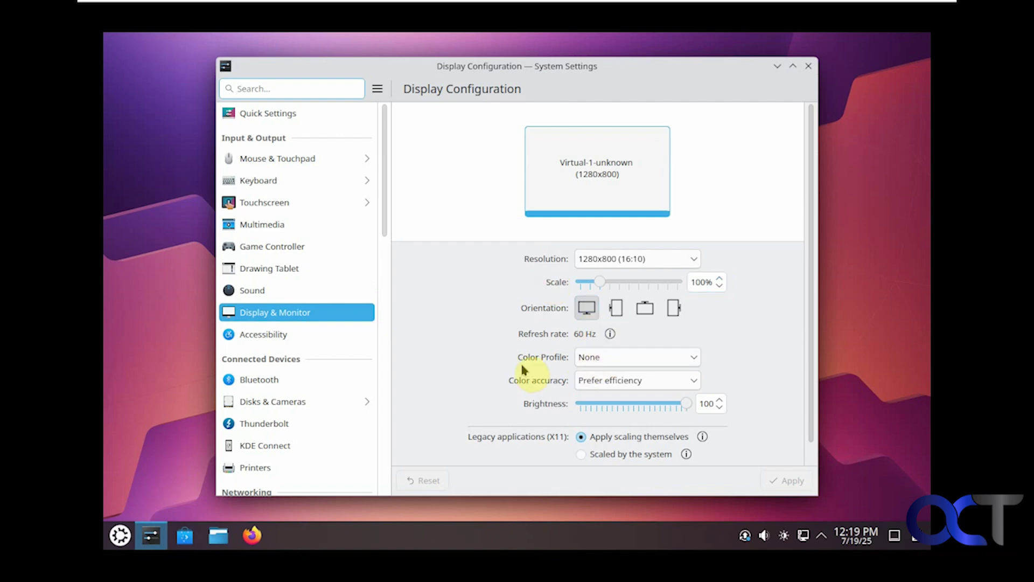
click(807, 66)
right_click(408, 289)
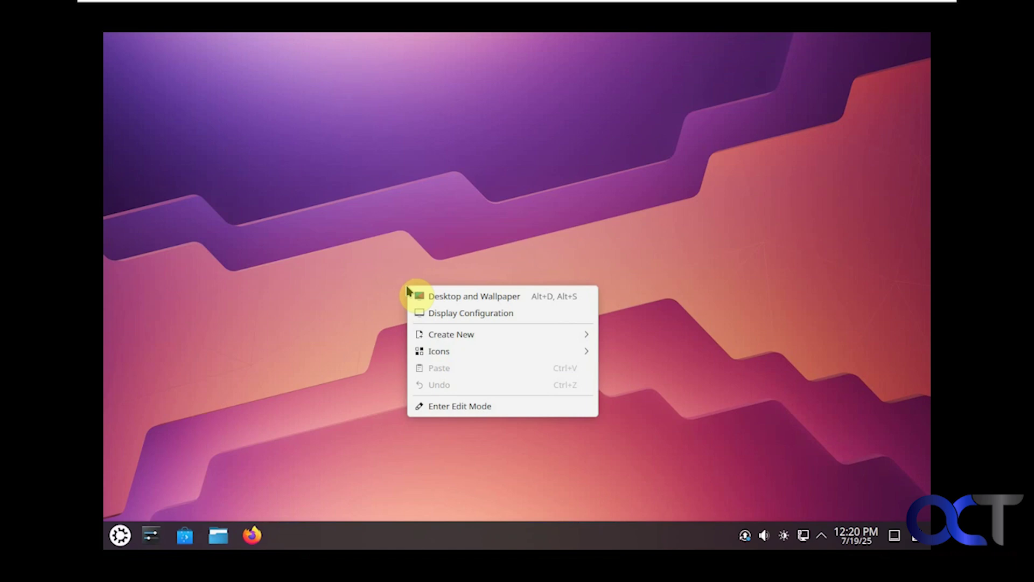
mouse_move(457, 342)
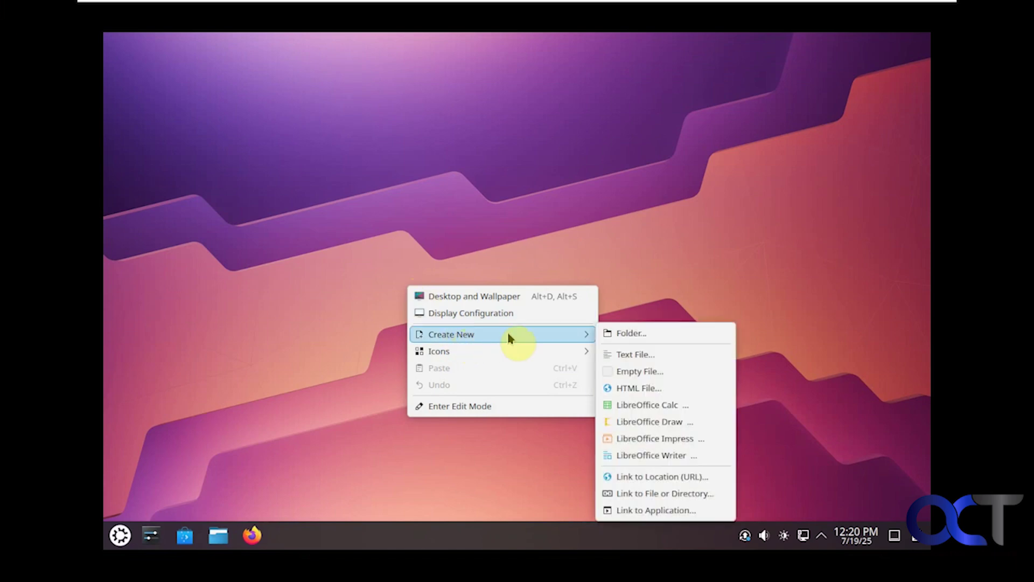
mouse_move(504, 354)
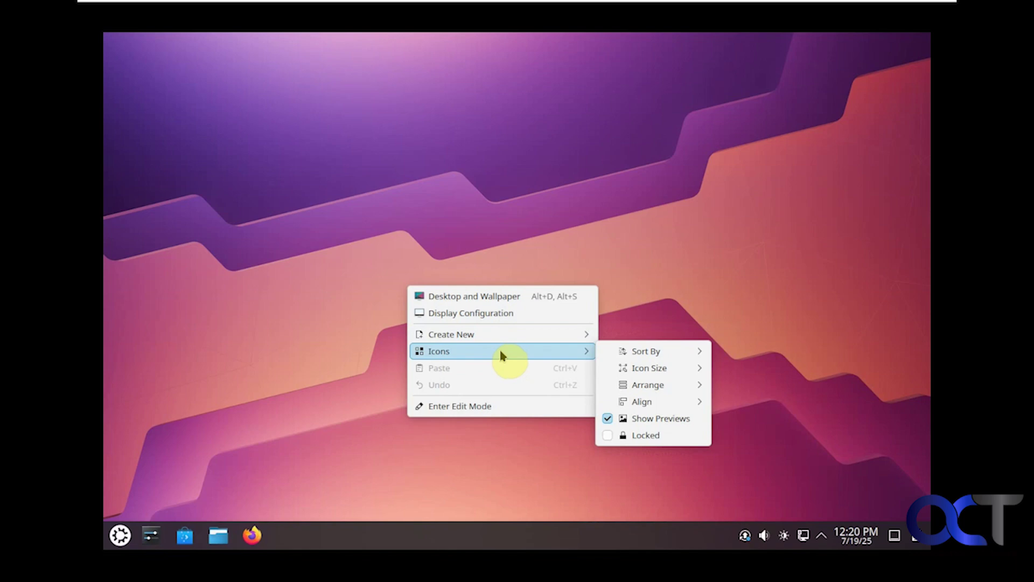
click(492, 408)
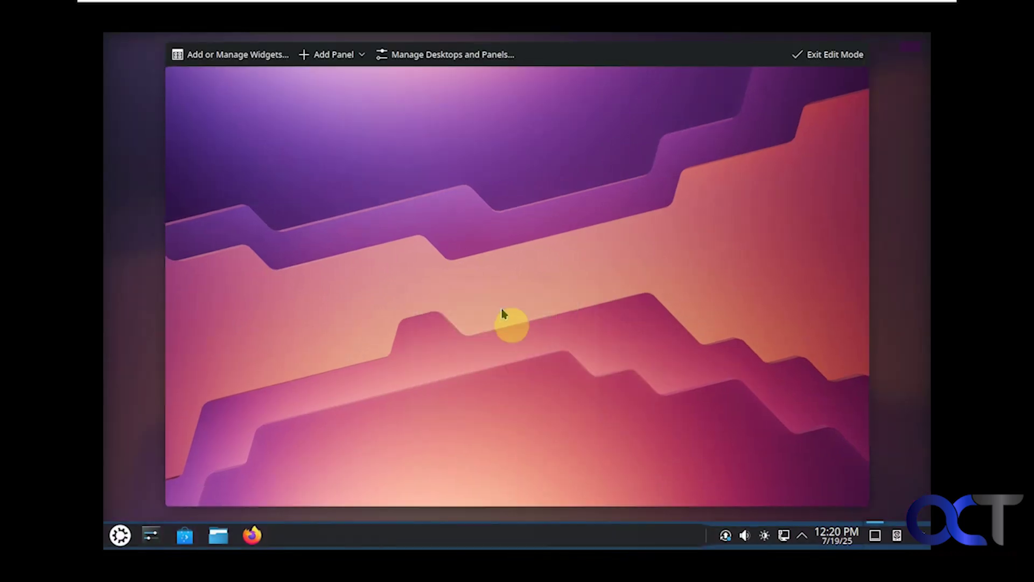
click(817, 54)
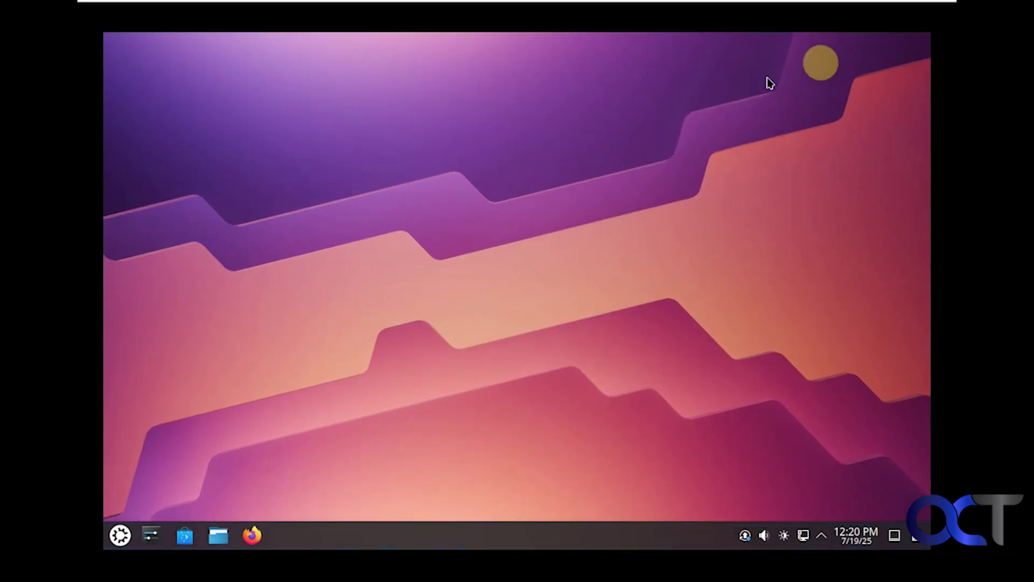
Step: Open the application launcher and list the System category apps
click(119, 534)
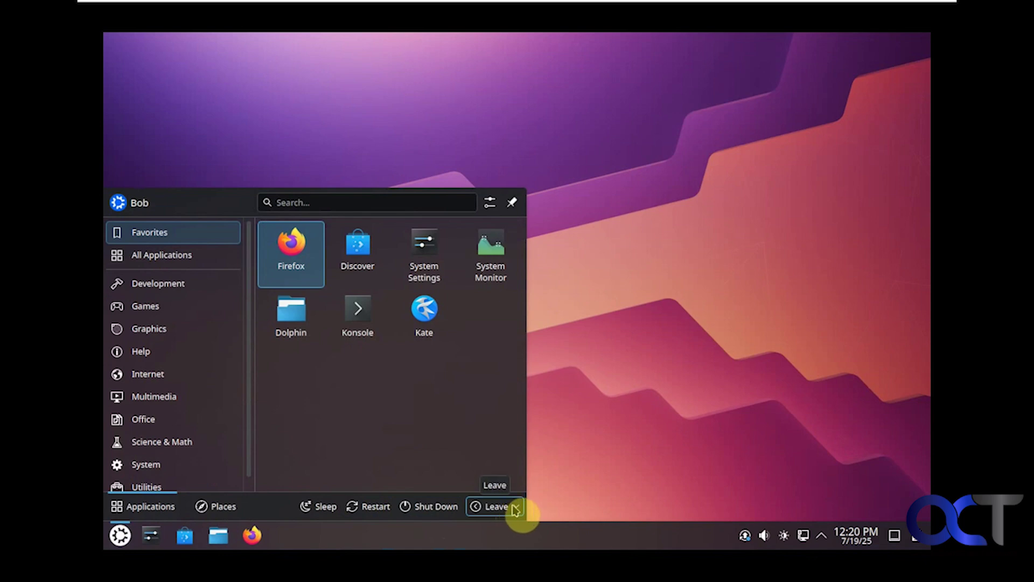
click(154, 466)
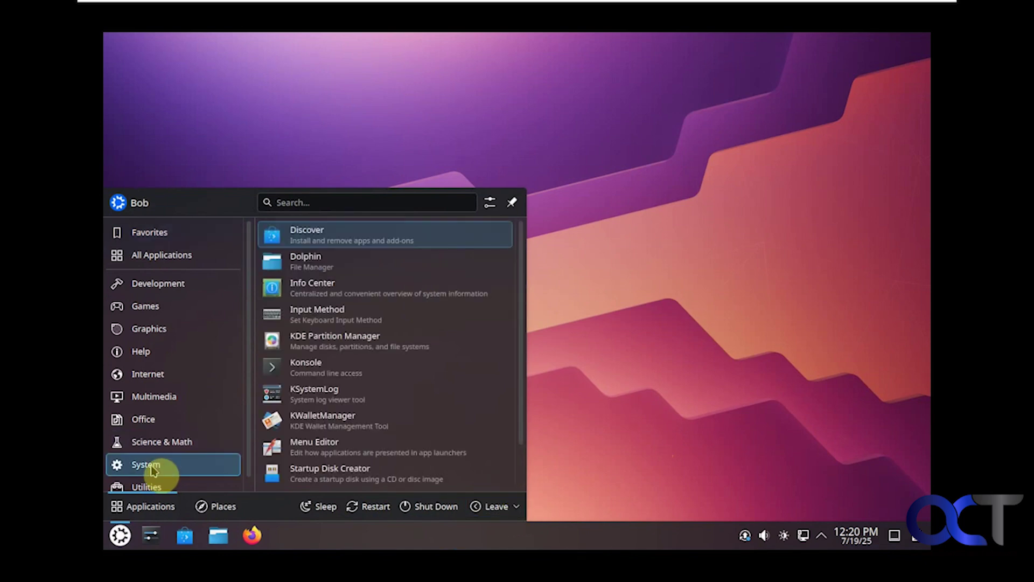
Step: Launch Dolphin and show the Music folder in split view beside Home
click(357, 270)
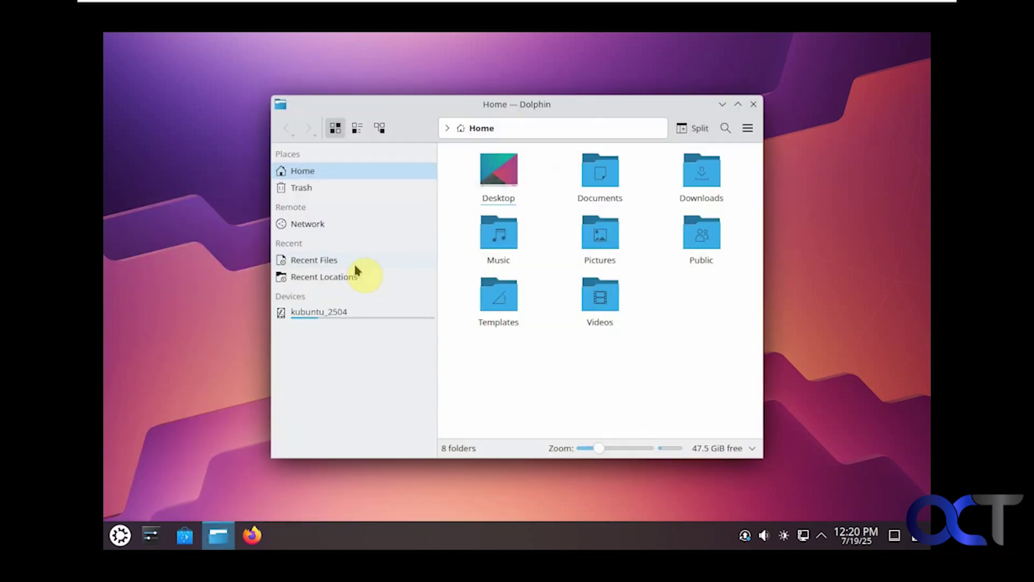
right_click(494, 242)
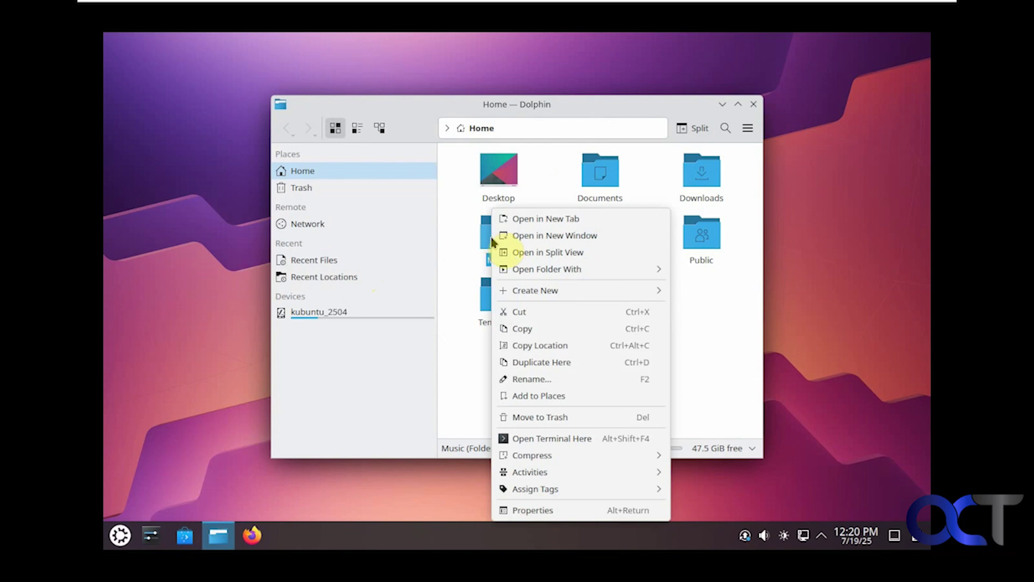
click(518, 253)
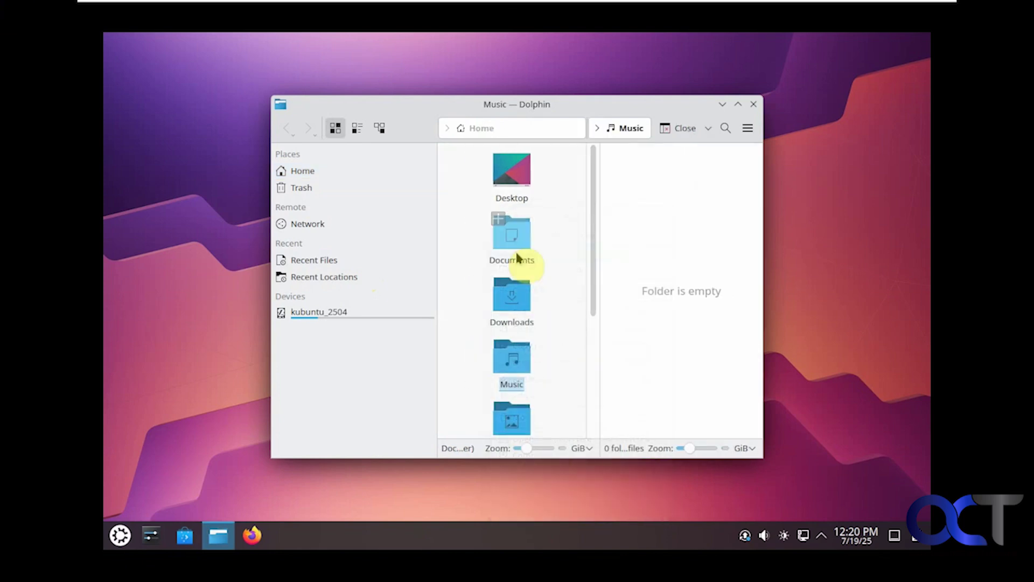
Step: Open Documents in a new tab, then switch back to the Home and Music tab
right_click(517, 257)
click(553, 186)
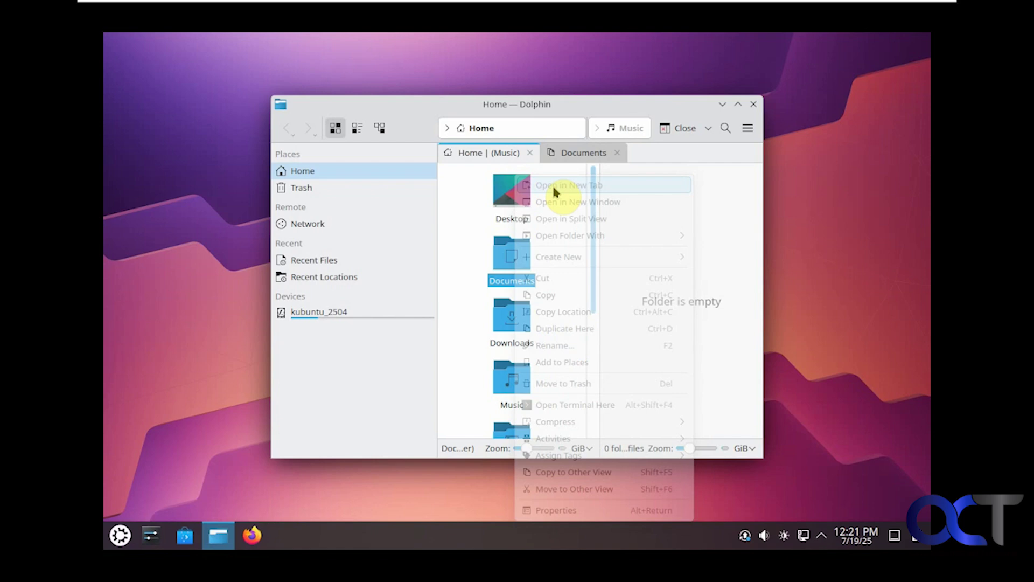
click(571, 154)
click(492, 155)
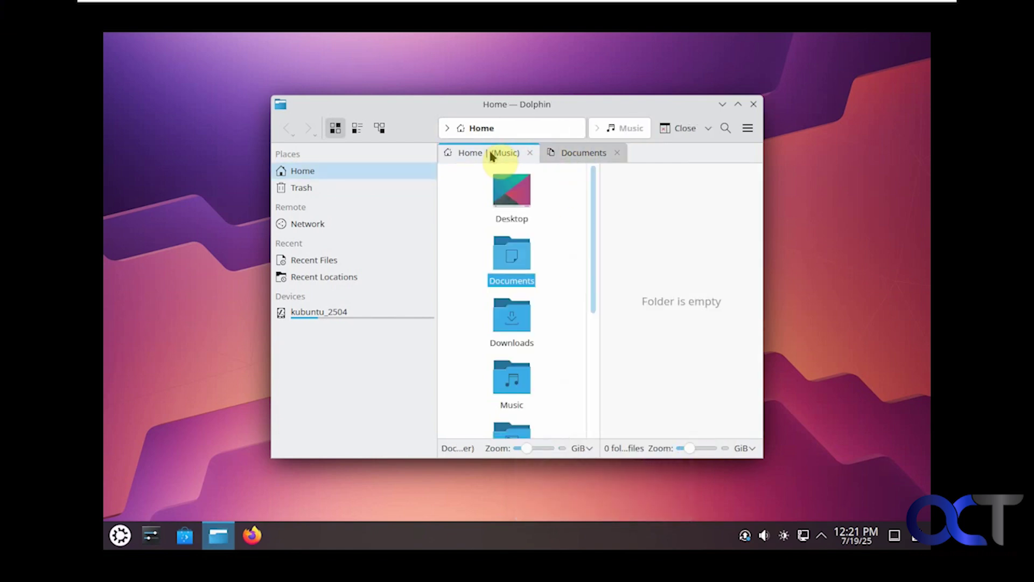
Step: Open the Documents folder's Properties, showing 4.0 KiB, 0 files, ext4
right_click(622, 237)
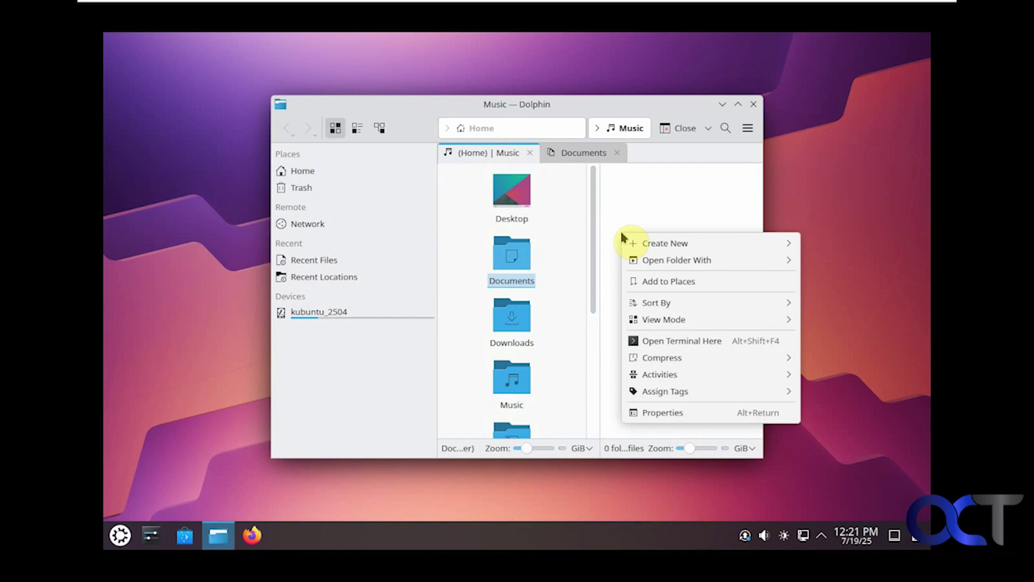
mouse_move(654, 243)
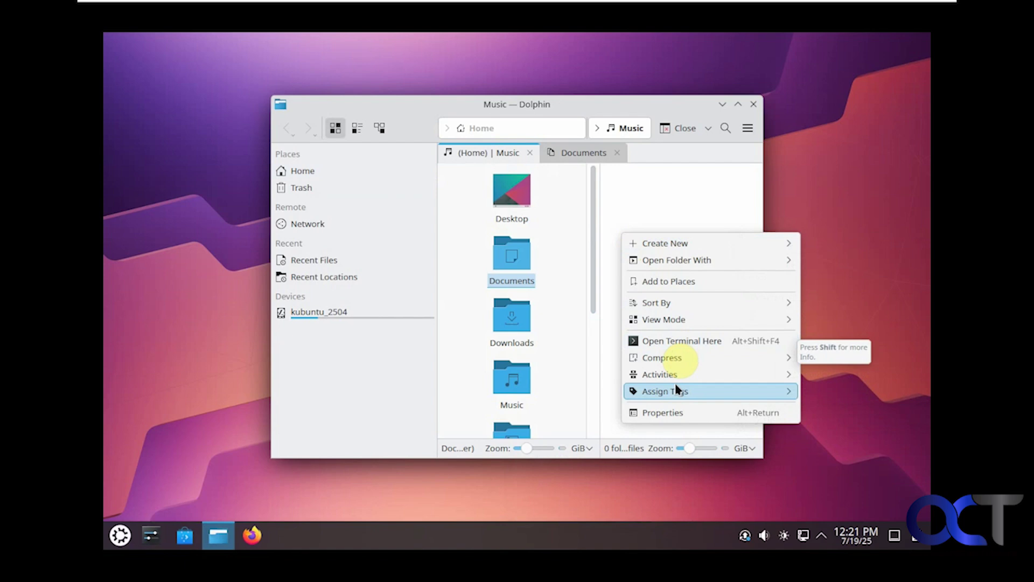
mouse_move(675, 392)
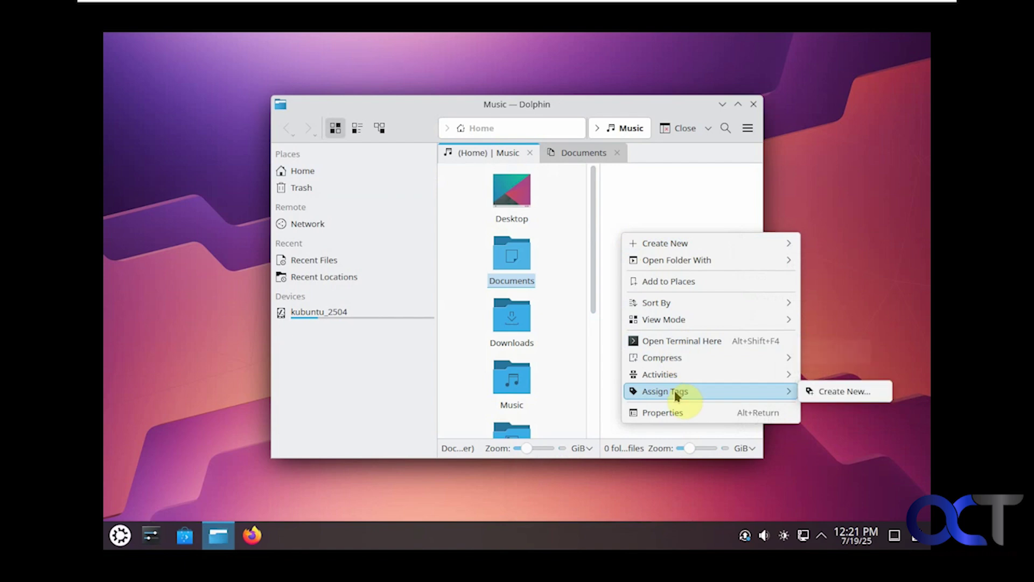
click(512, 270)
right_click(513, 270)
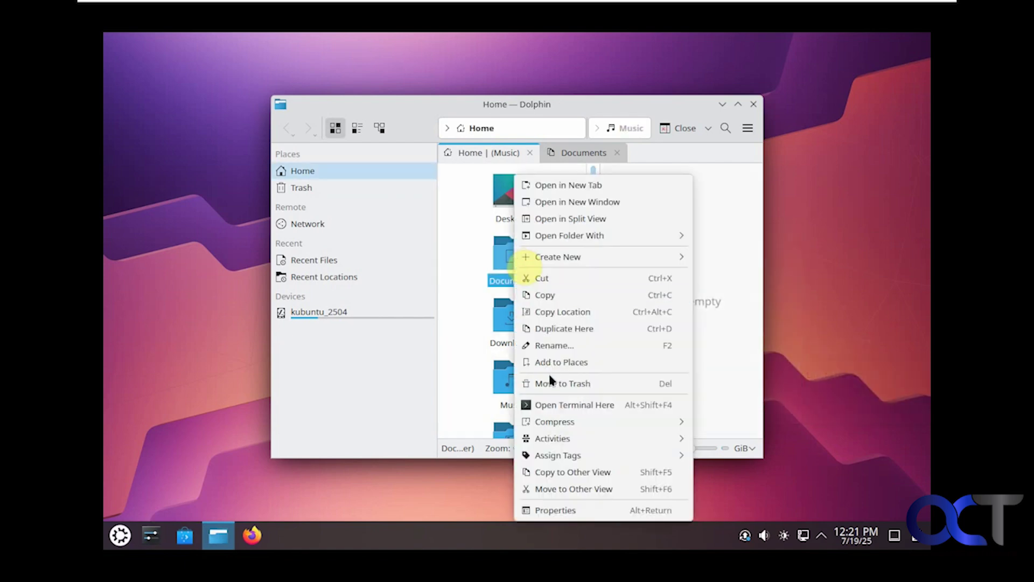
click(553, 506)
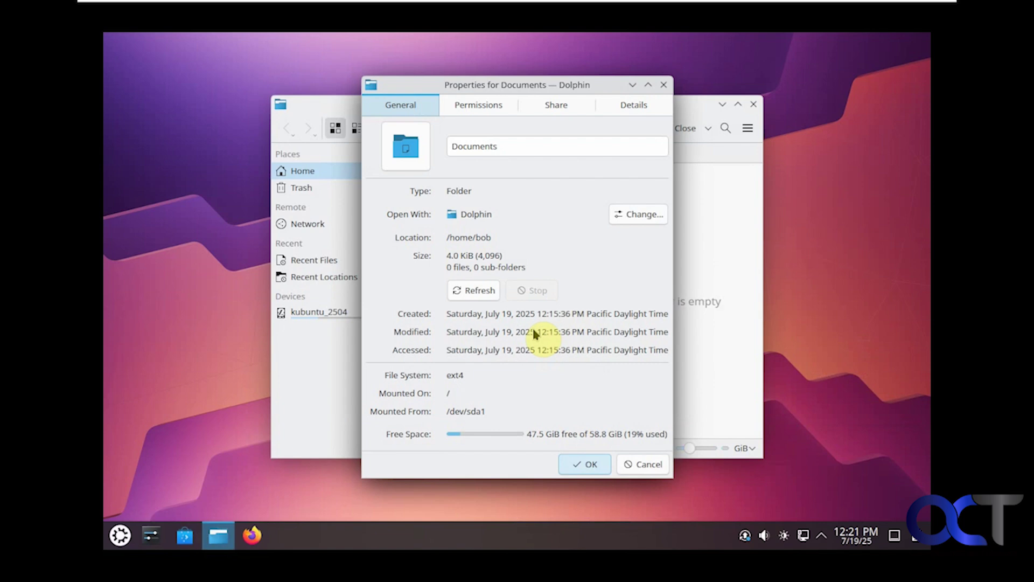
Step: Review the Permissions, Share and Details pages of Documents' properties, then cancel without changes
click(479, 105)
click(544, 104)
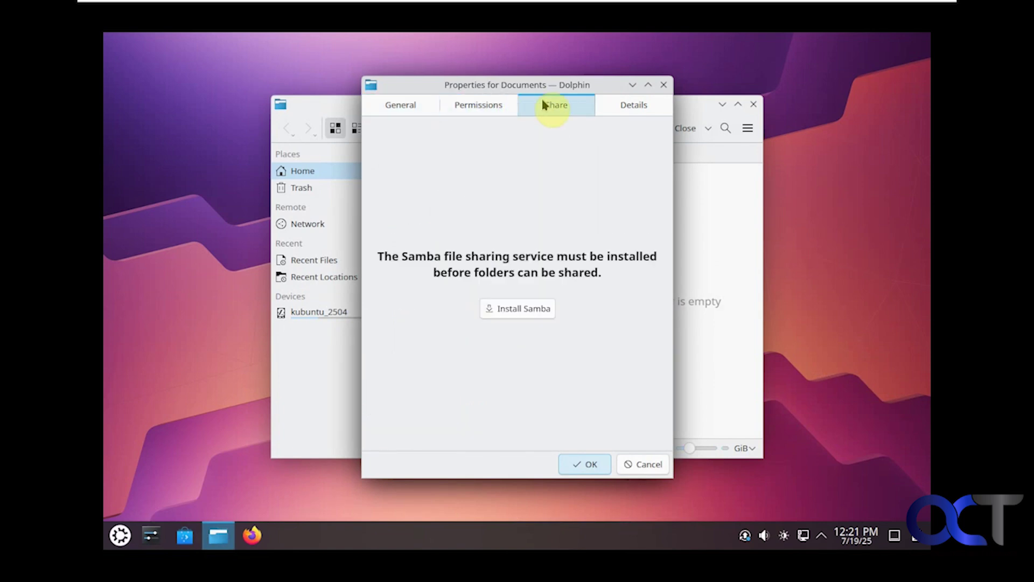
click(617, 111)
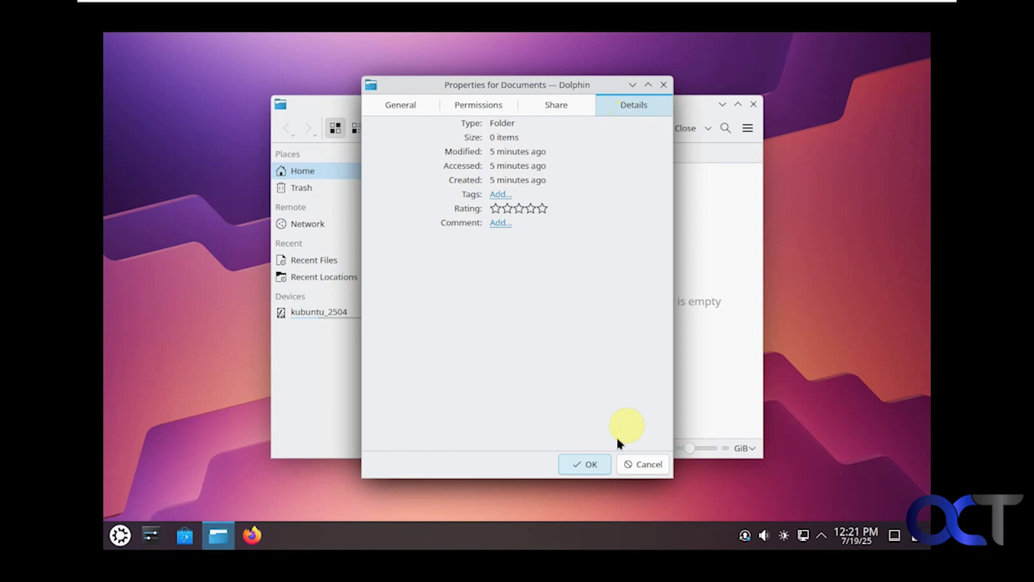
click(625, 465)
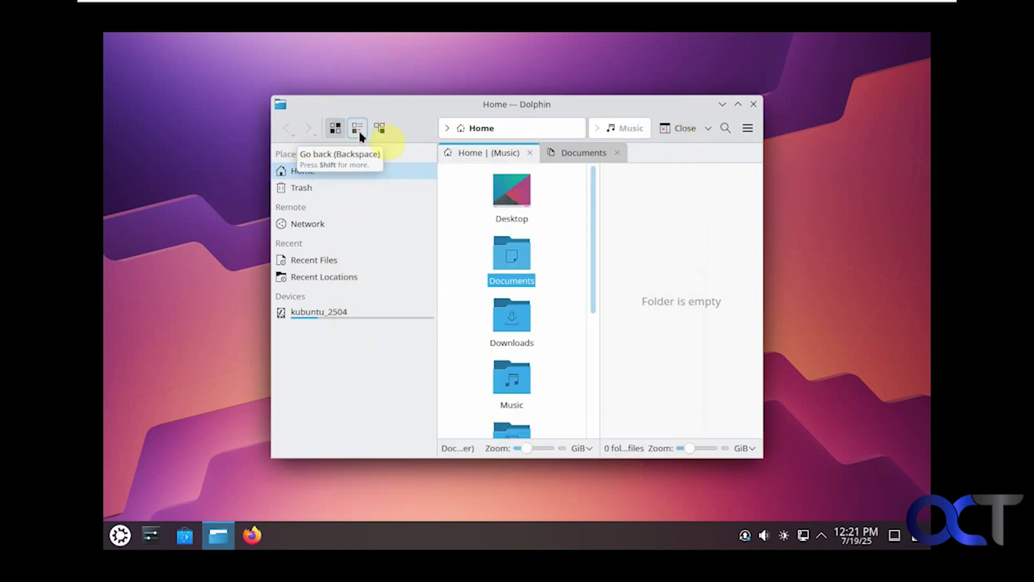
Step: Glance at Dolphin's main menu, then close the file manager
click(745, 131)
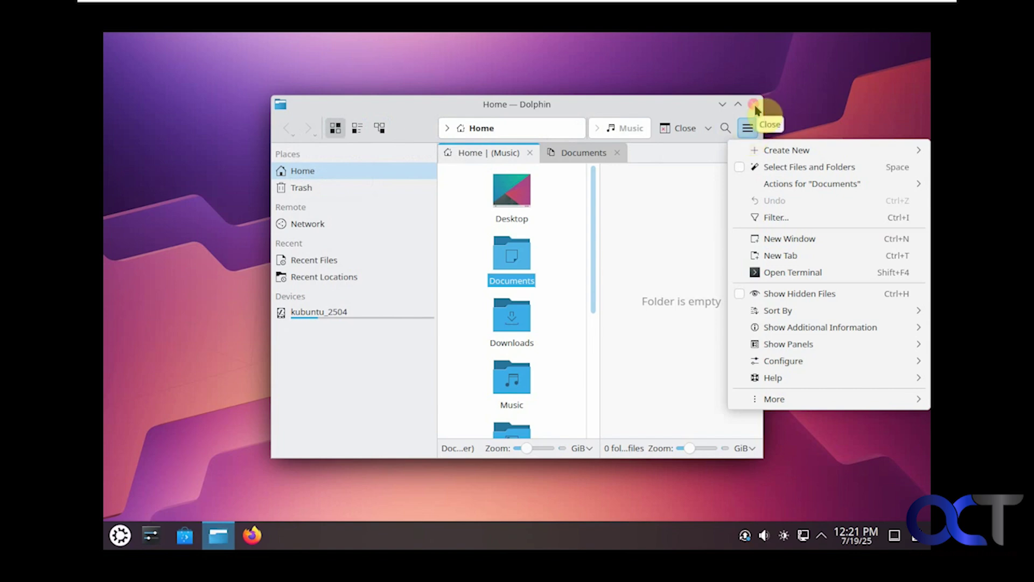
click(754, 107)
click(755, 107)
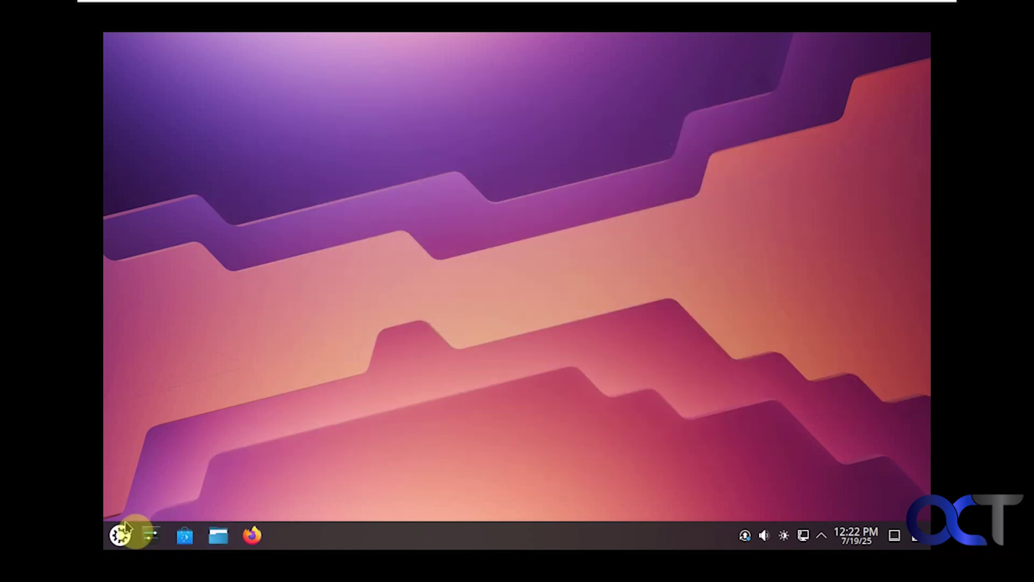
click(123, 531)
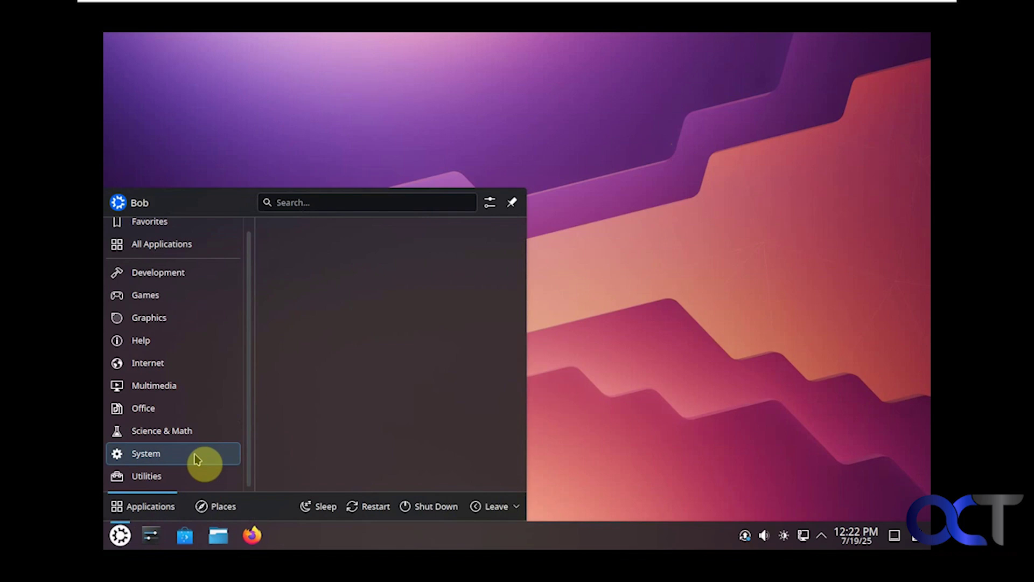
click(196, 458)
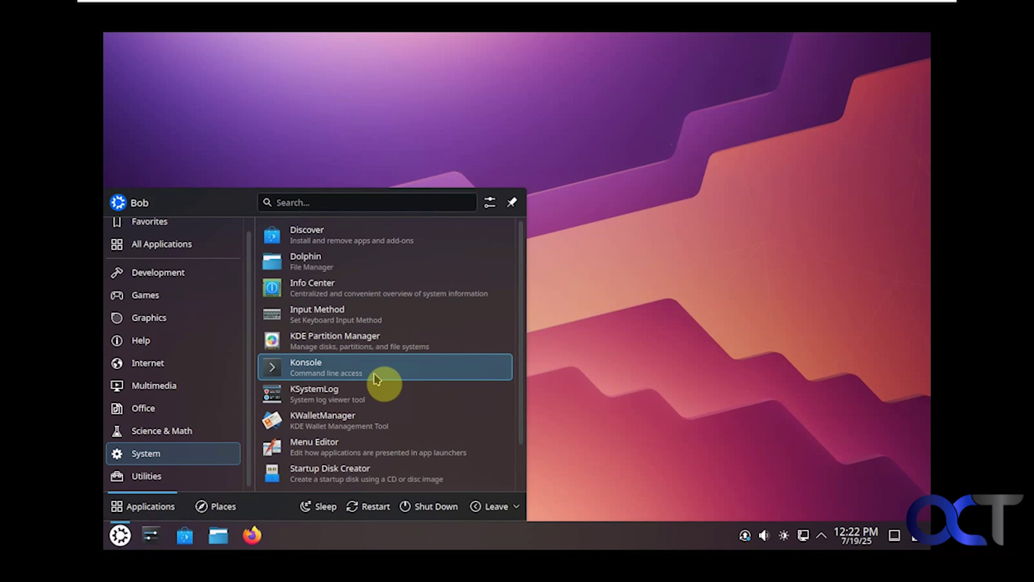
scroll(384, 390, down, 2)
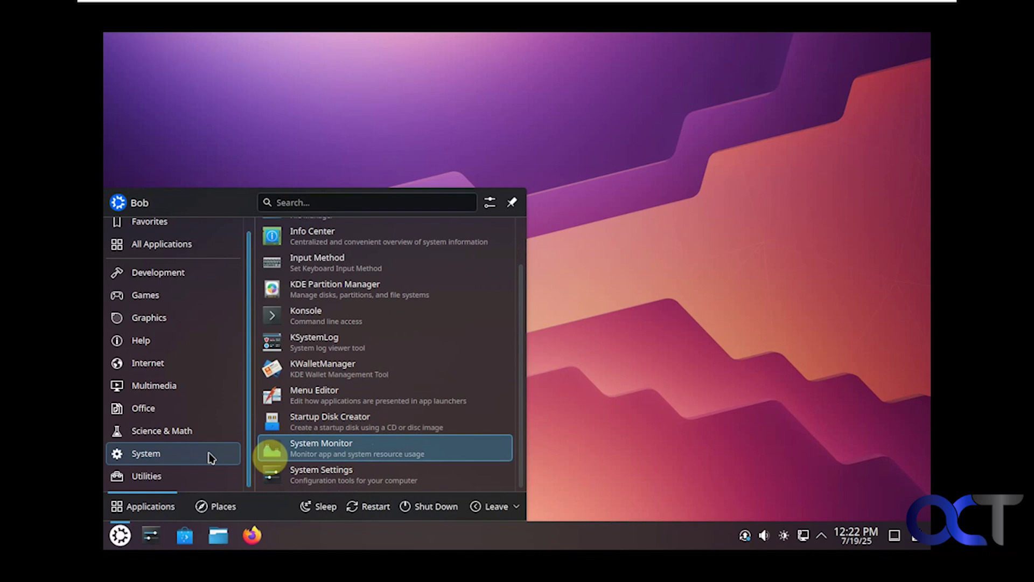
mouse_move(175, 480)
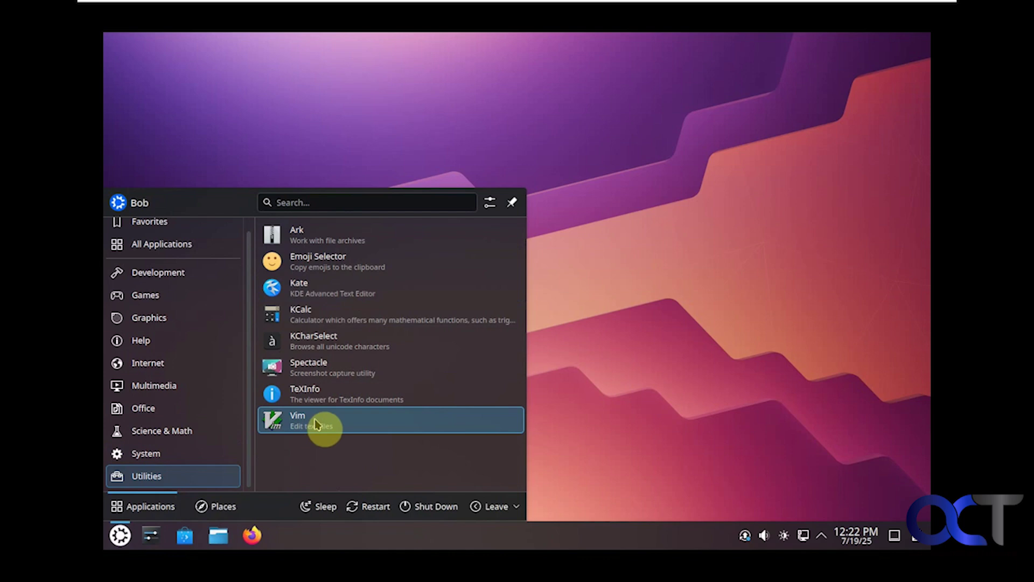
click(620, 420)
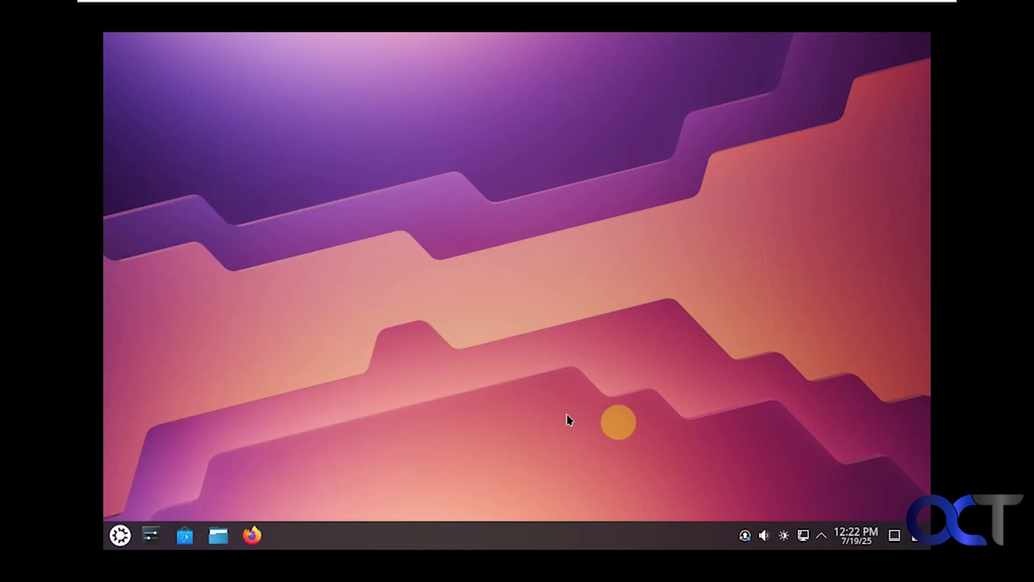
Step: Launch System Settings and browse the Keyboard, Multimedia, Game Controller and Drawing Tablet pages
click(153, 539)
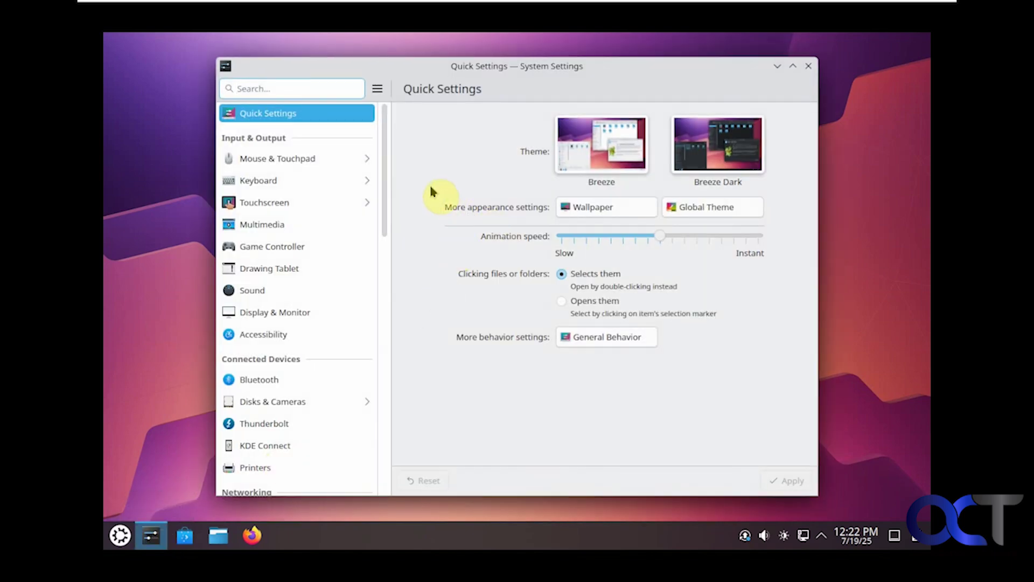
click(280, 182)
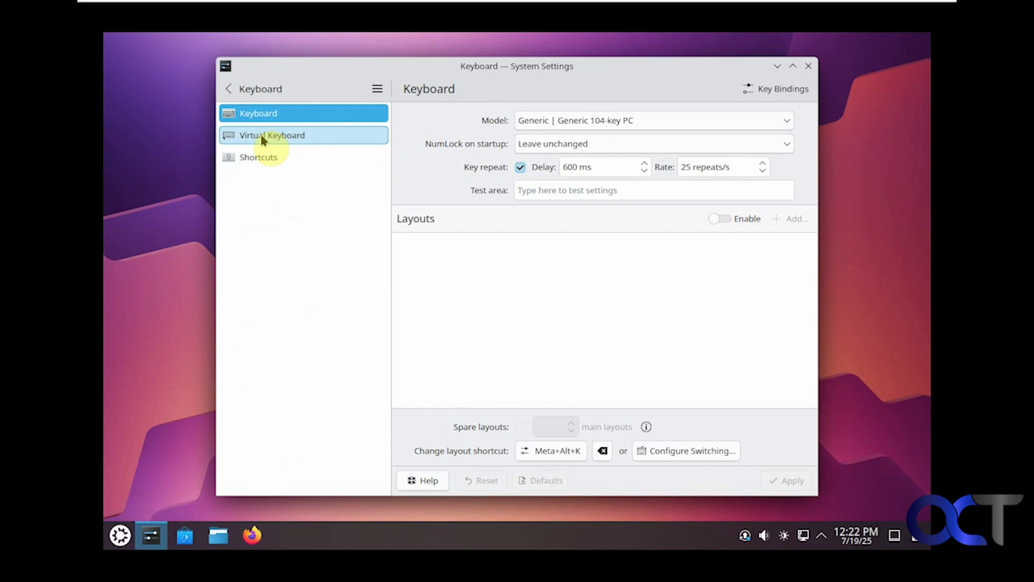
click(234, 92)
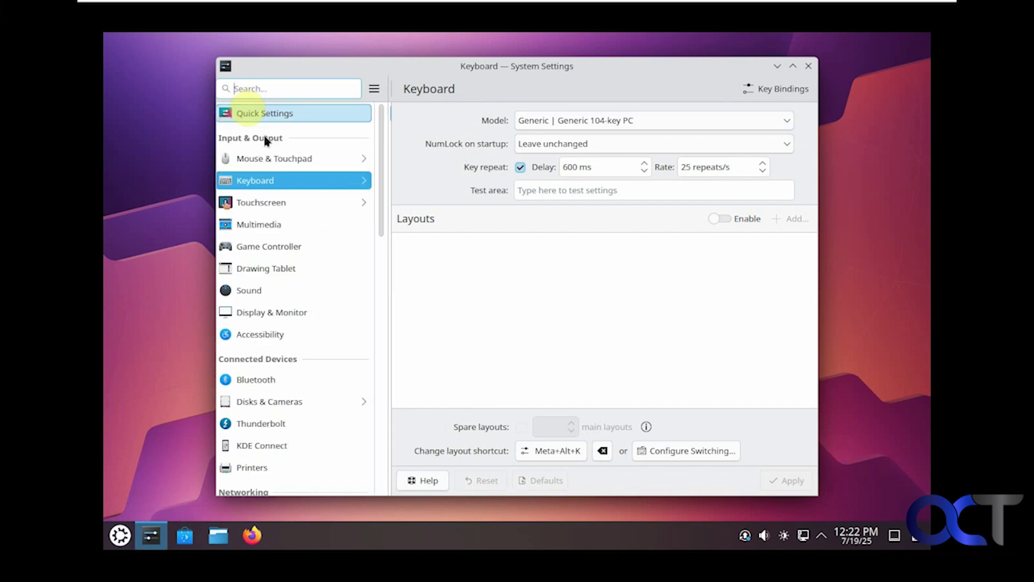
click(292, 231)
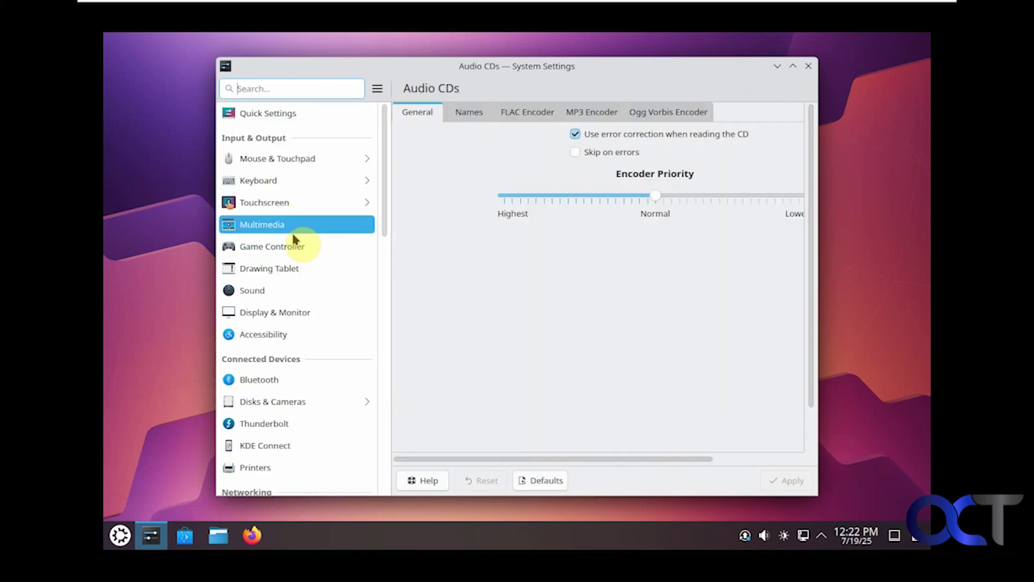
click(296, 246)
click(294, 275)
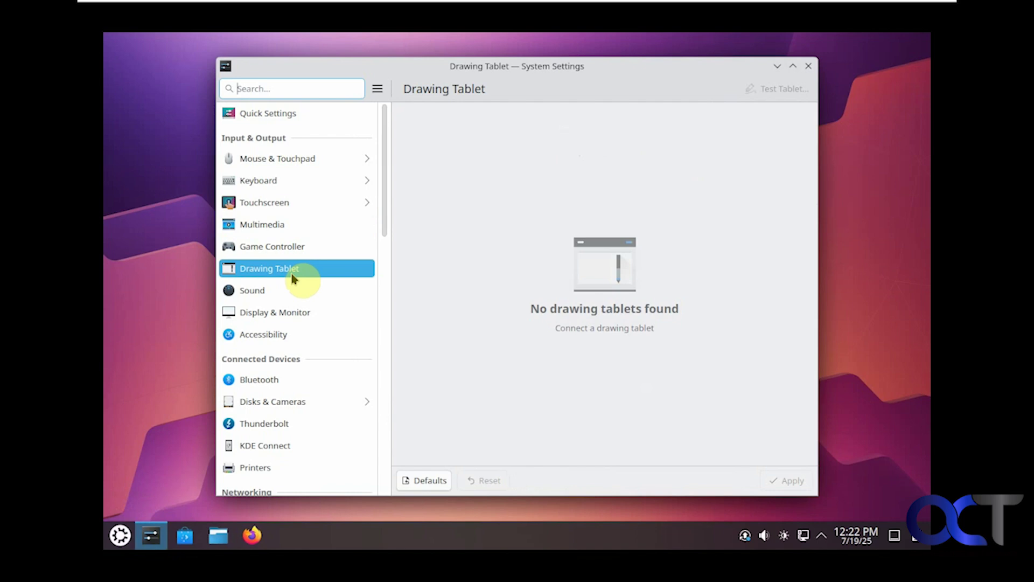
Step: View Sound, Display & Monitor, Disks & Cameras and KDE Connect, ending on Printers with none set up
click(290, 292)
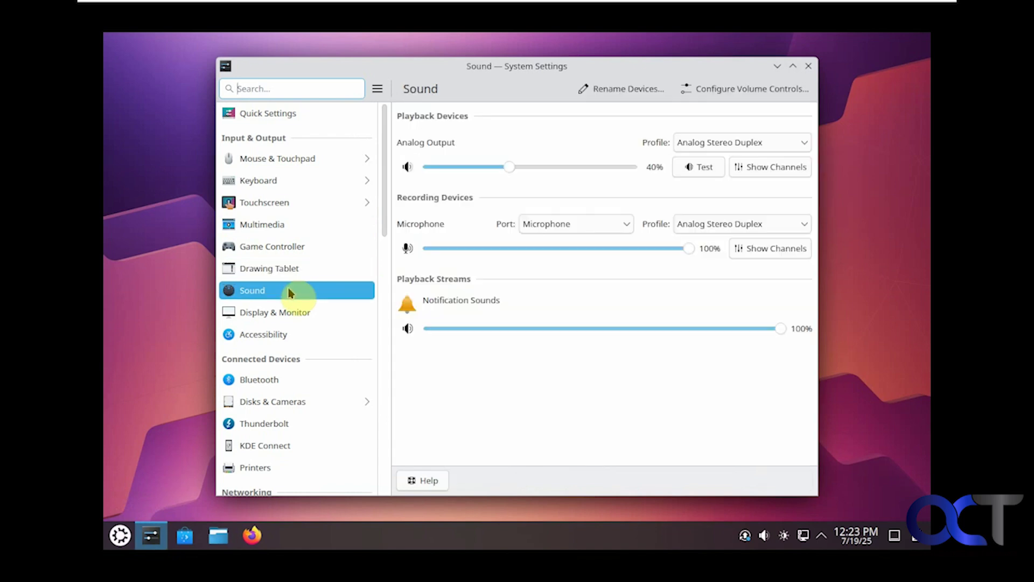
click(292, 311)
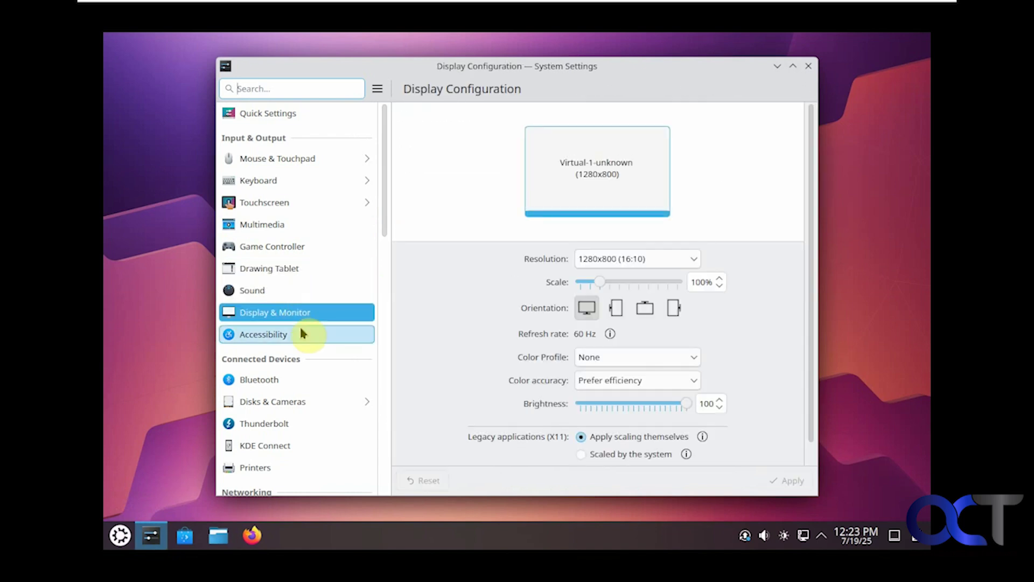
scroll(300, 331, down, 2)
scroll(307, 344, down, 2)
click(307, 327)
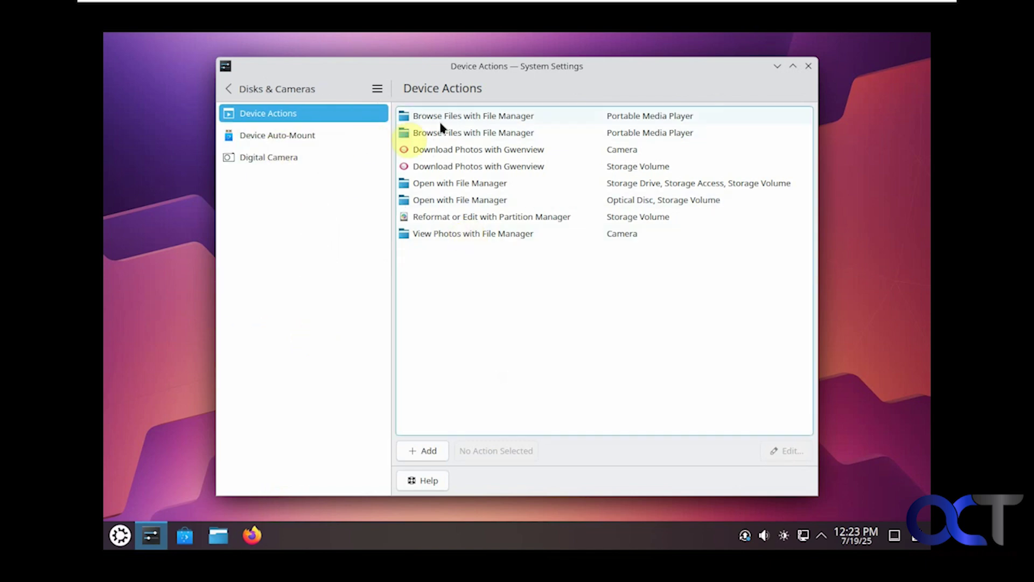
click(233, 88)
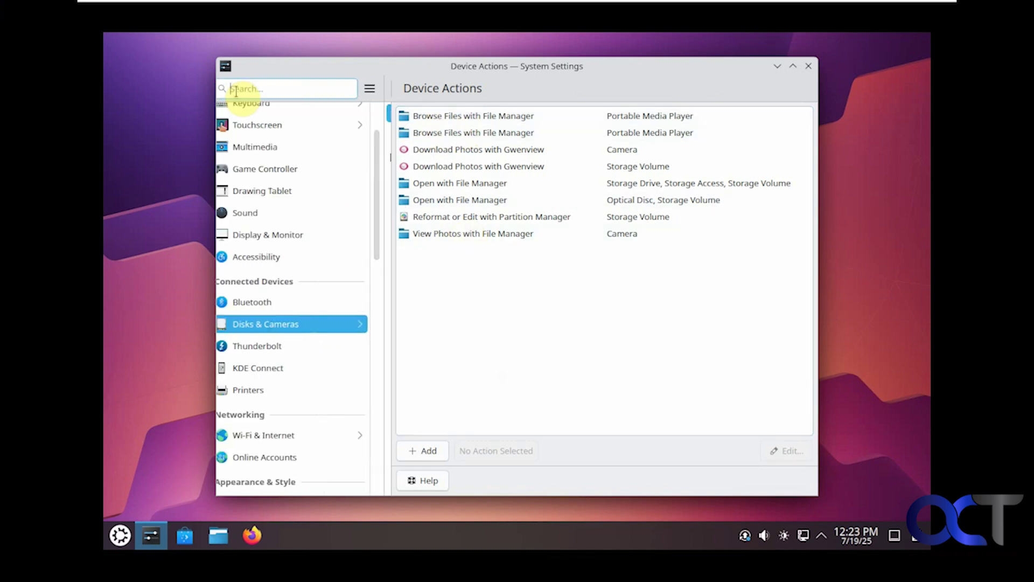
click(289, 368)
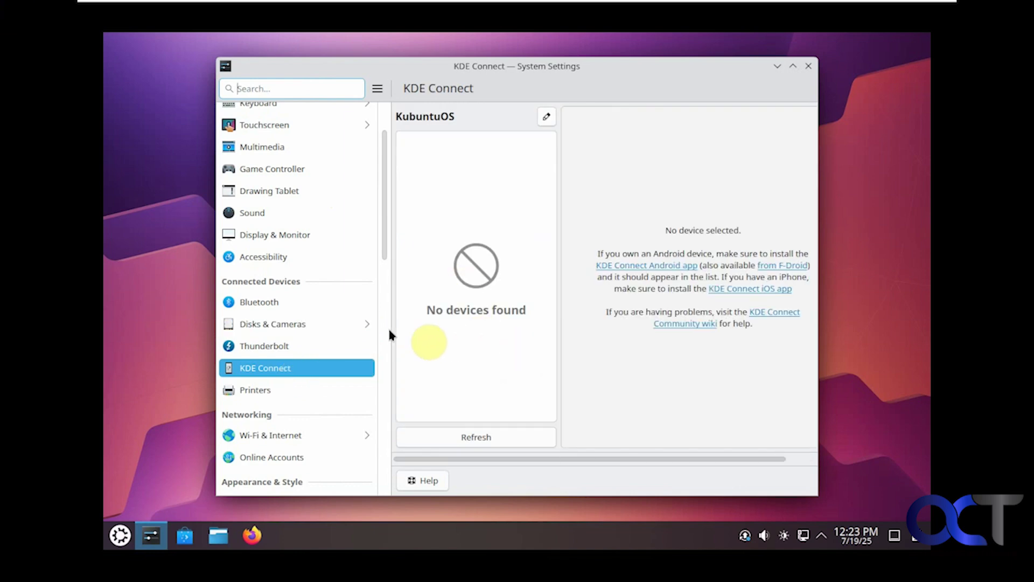
click(281, 389)
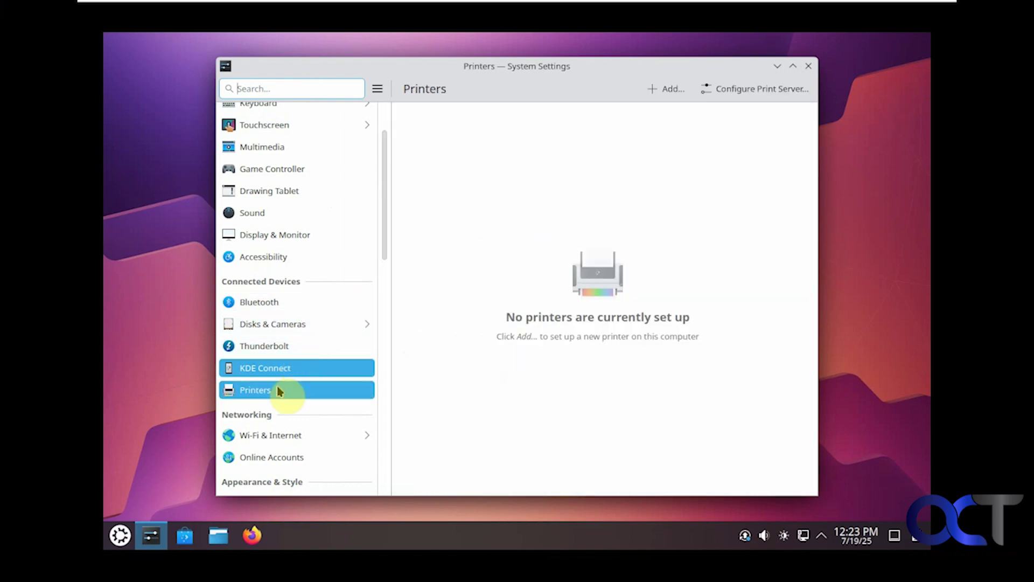
drag(389, 245, 387, 300)
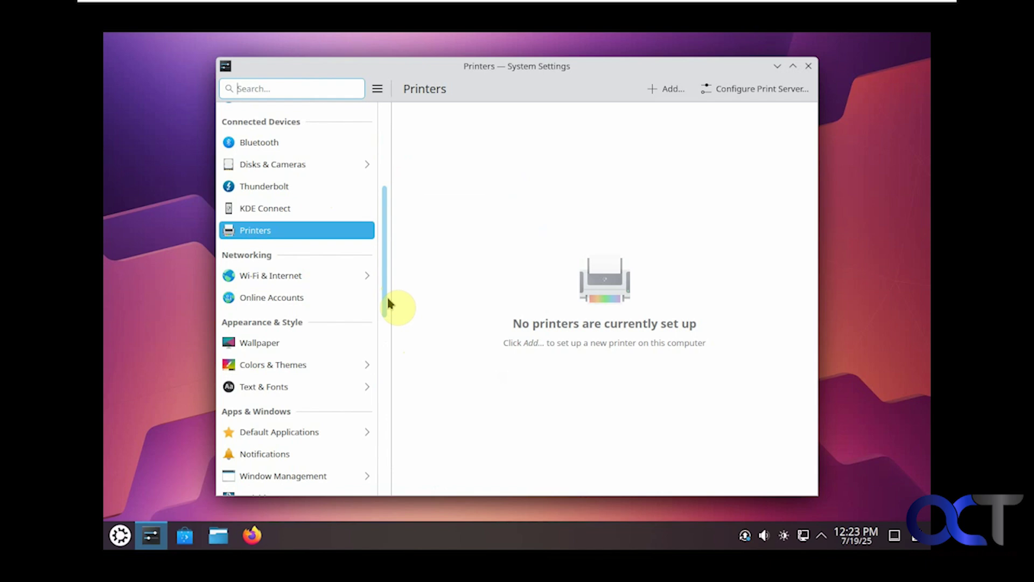
Step: Review Wi-Fi & Internet, Connection Preferences, Proxy and Firewall, authenticating with the password
click(335, 282)
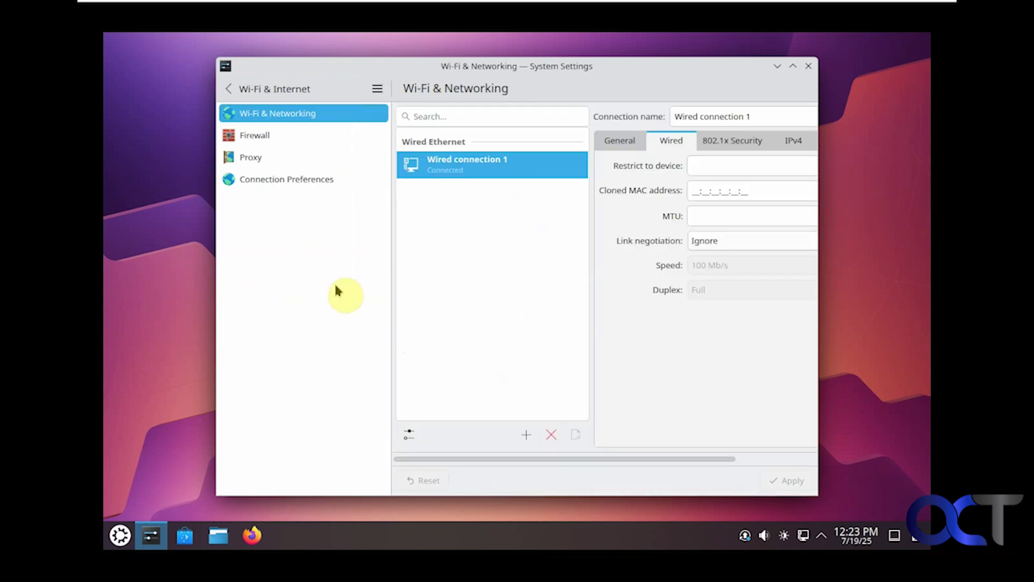
click(285, 180)
click(276, 161)
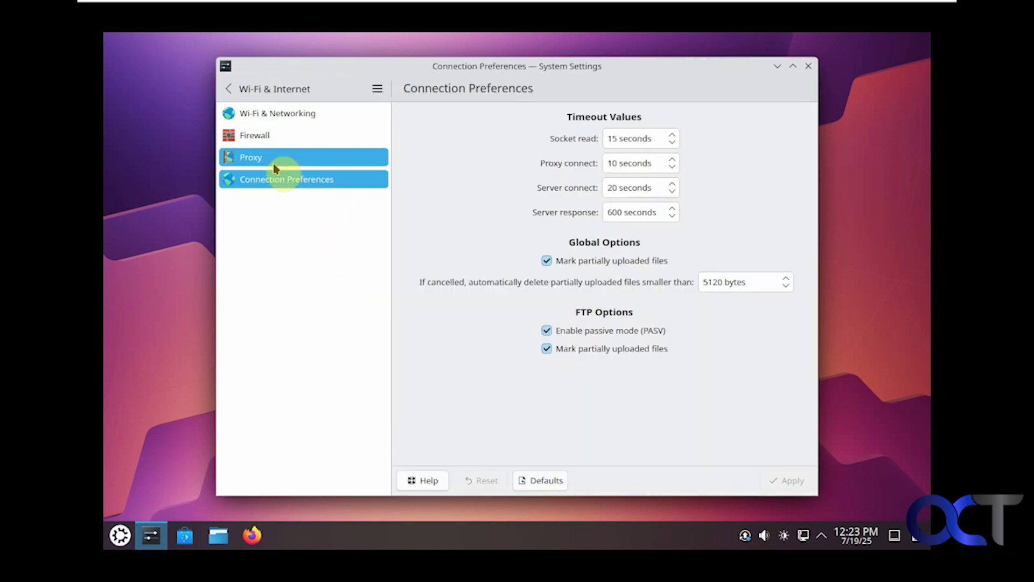
click(276, 136)
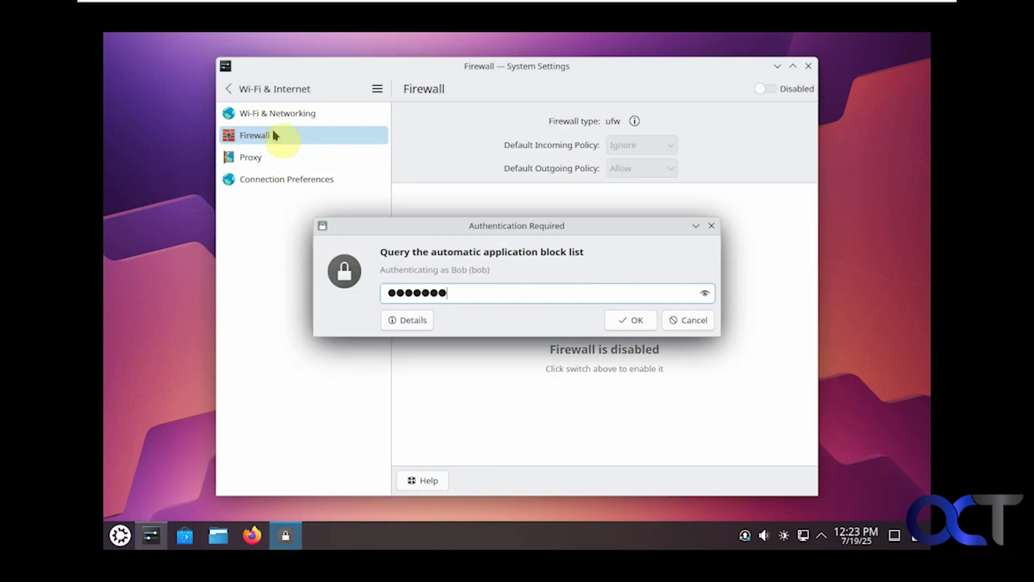
key(Return)
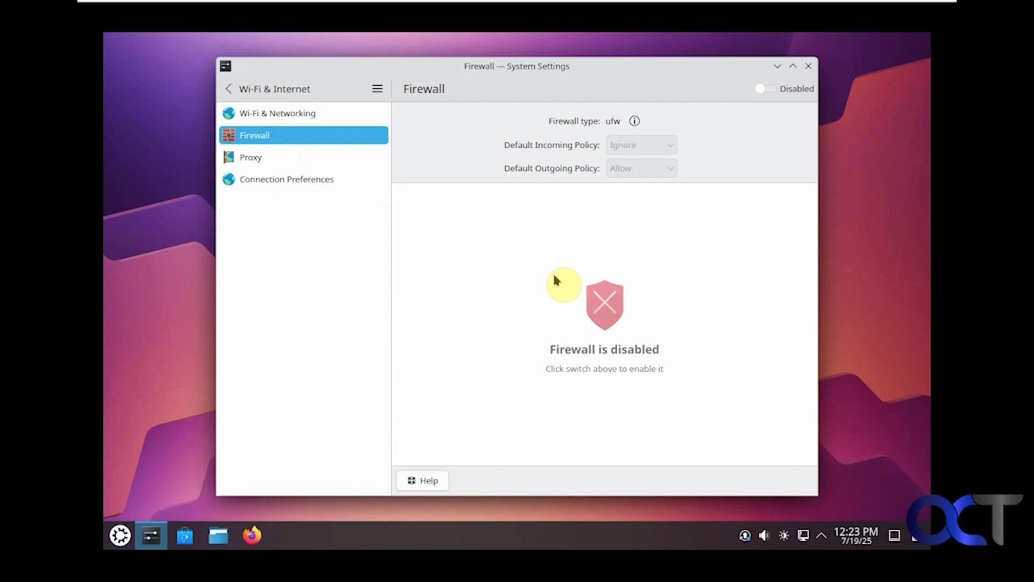
Step: Go to Online Accounts and list the addable account types: ownCloud, Nextcloud, Google
click(227, 88)
click(310, 298)
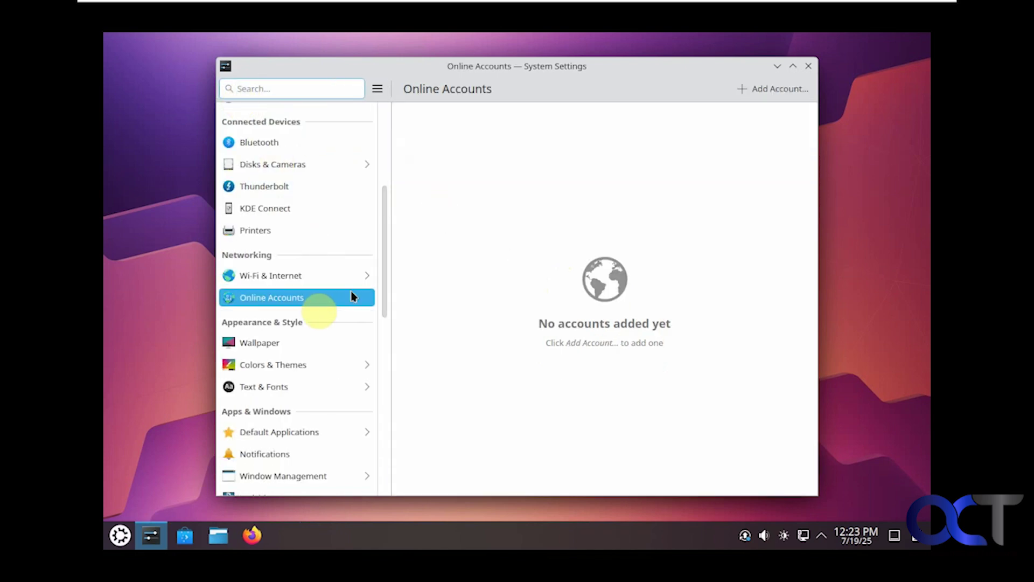
click(763, 99)
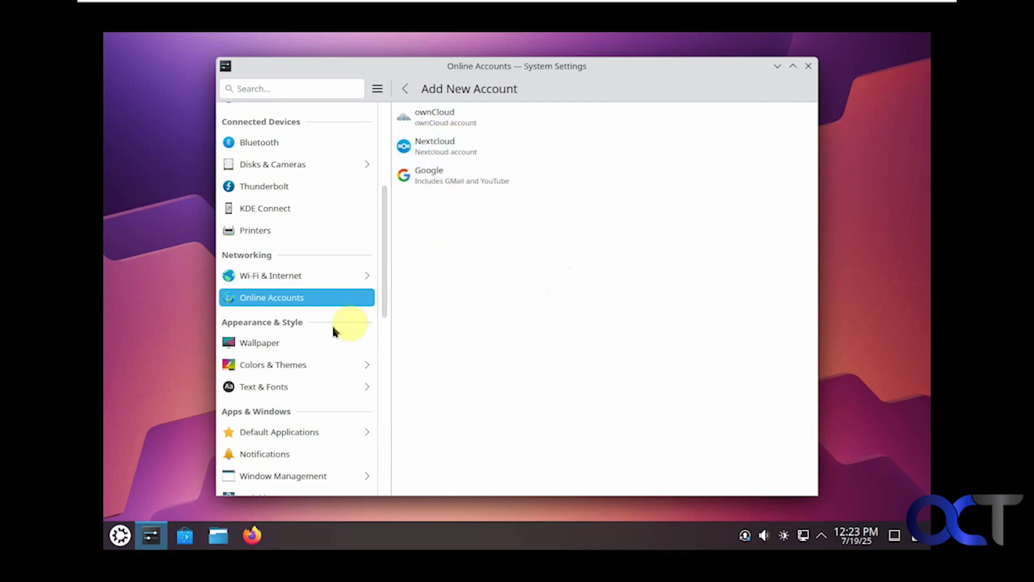
Step: Browse Colors & Themes subpages: Night Light, Icons, System Sounds and Login Screen
click(304, 365)
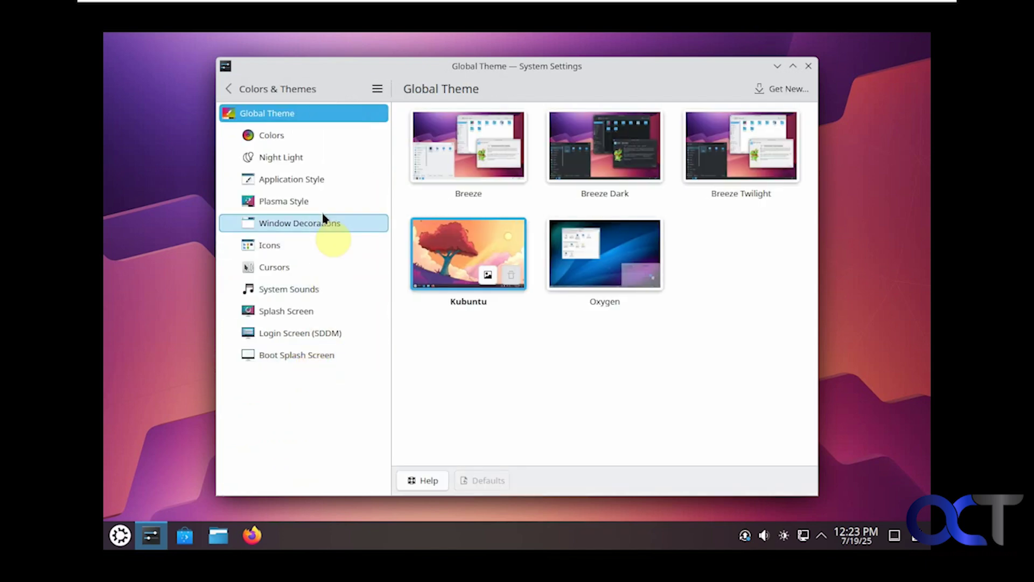
click(309, 157)
click(287, 243)
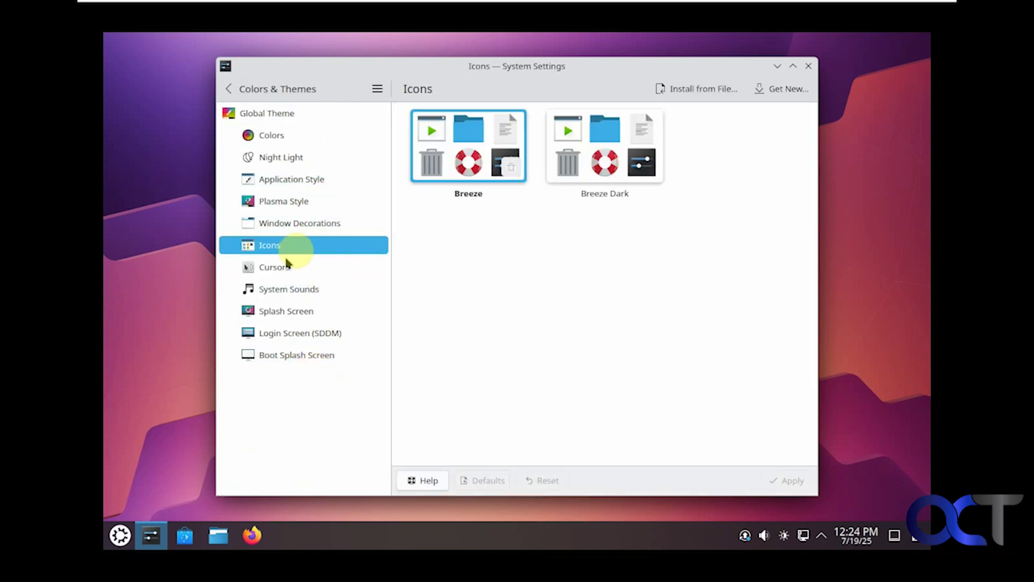
click(285, 289)
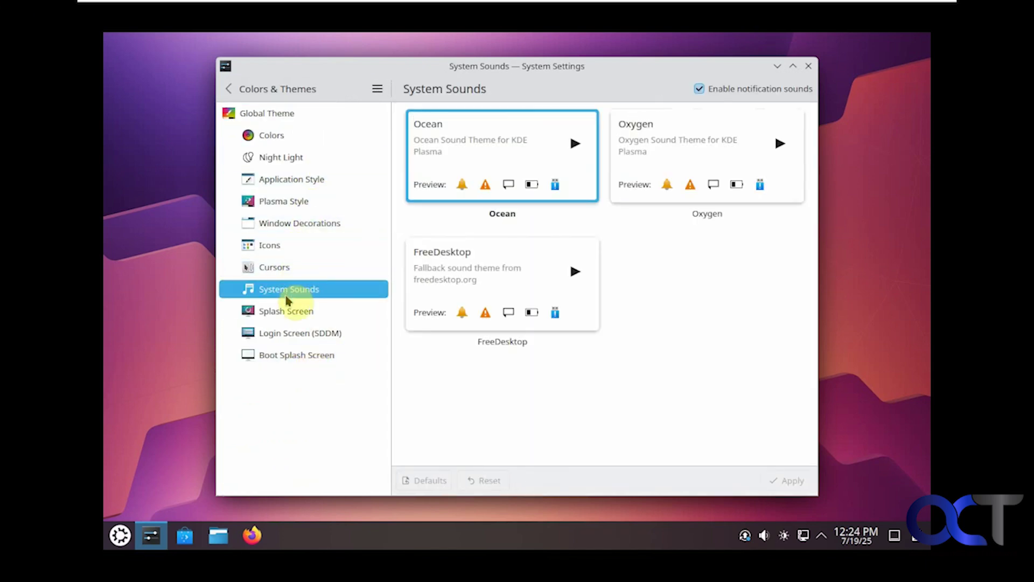
click(287, 329)
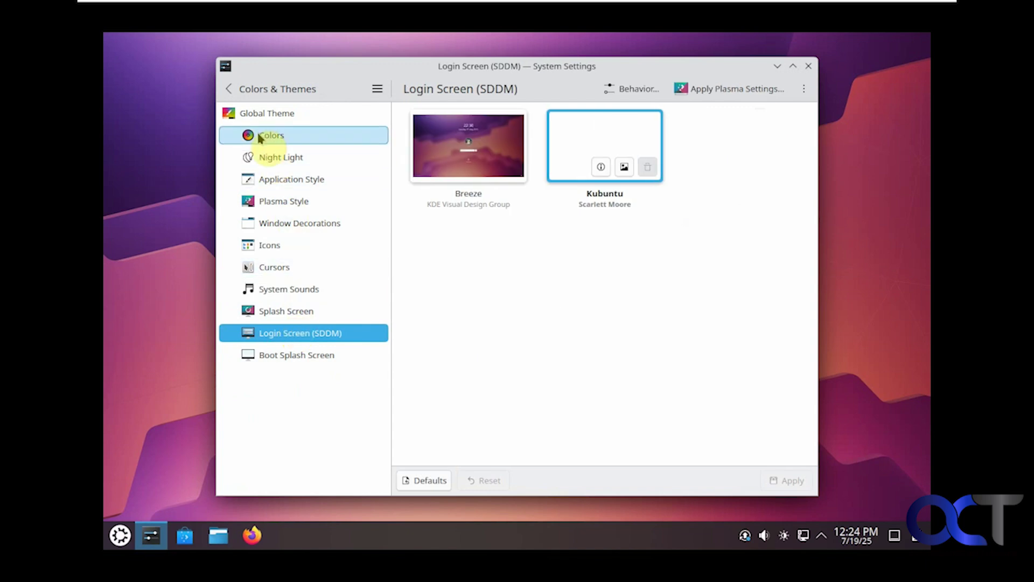
click(230, 89)
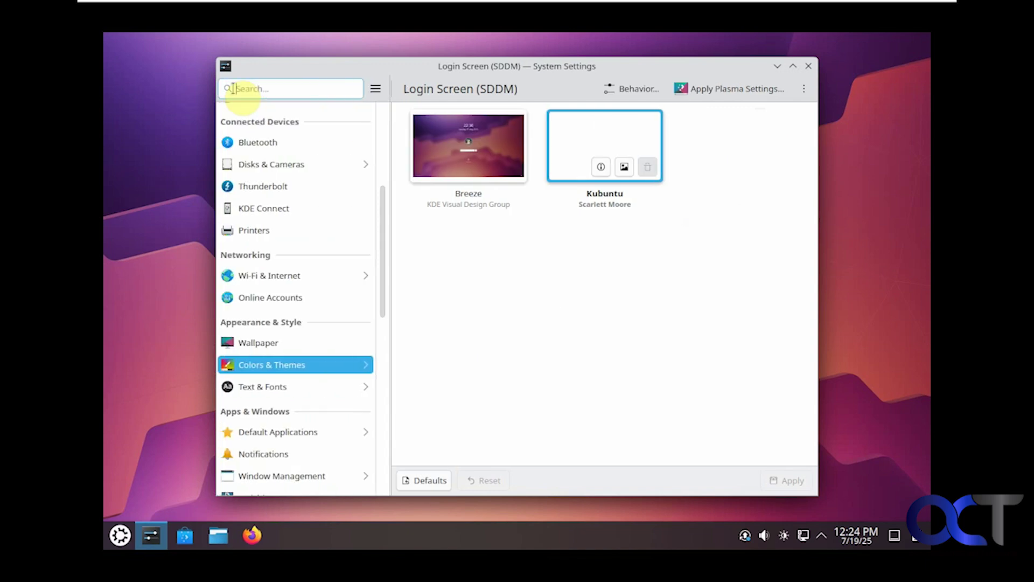
Step: View Text & Fonts, Default Applications and File Associations, ending on Window Management's Click to focus
click(317, 391)
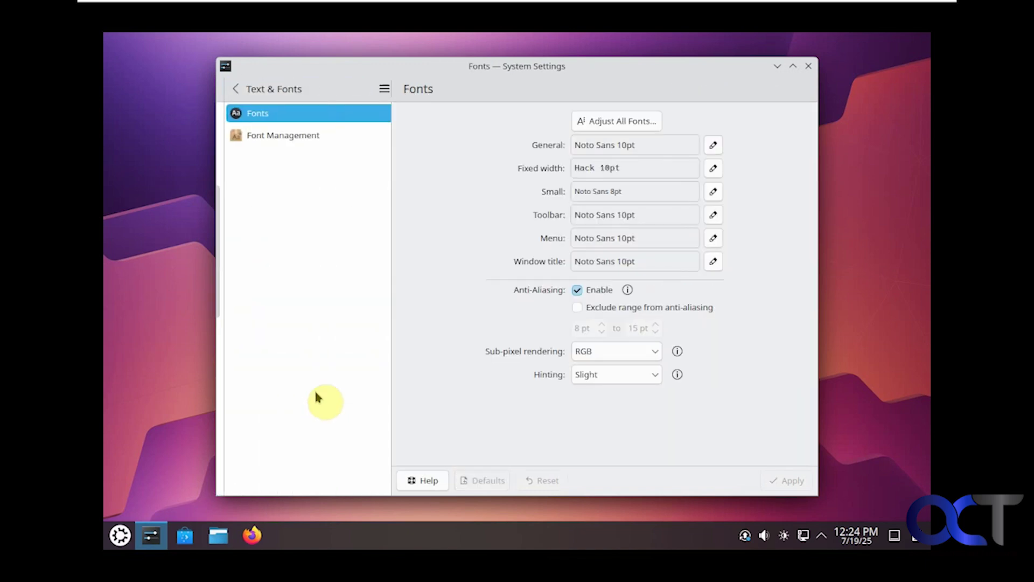
click(236, 88)
scroll(321, 304, down, 2)
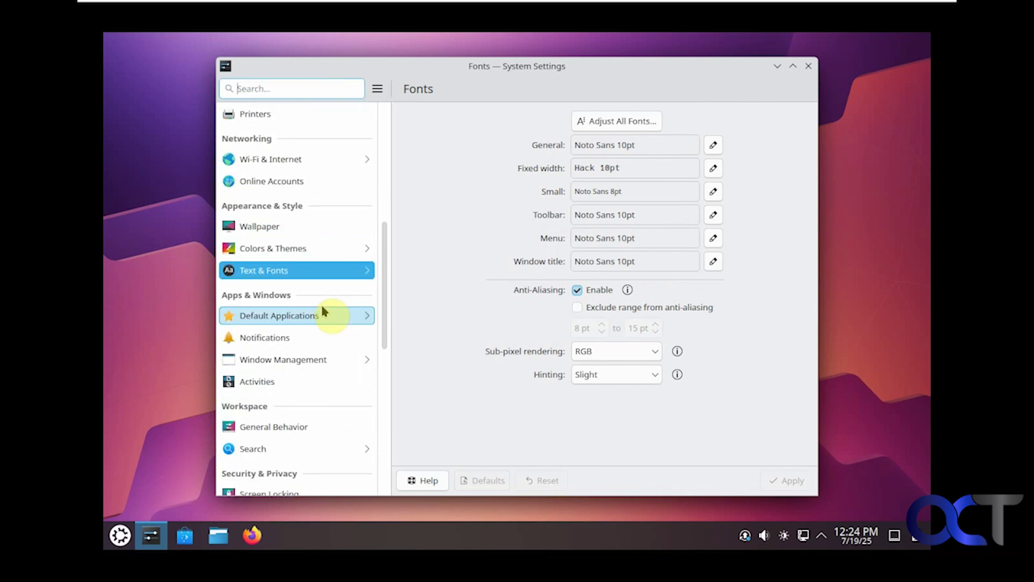
click(321, 314)
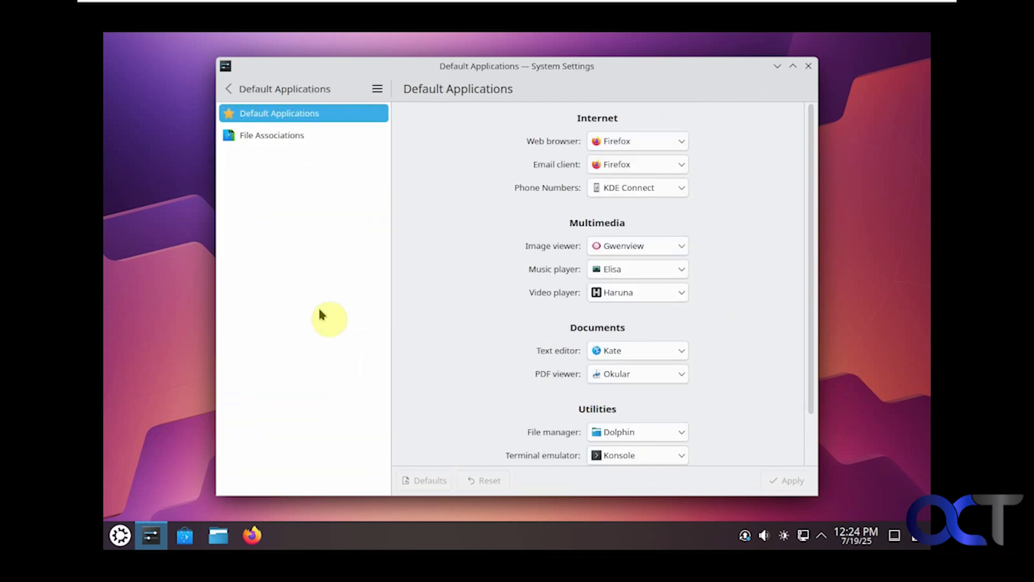
click(295, 139)
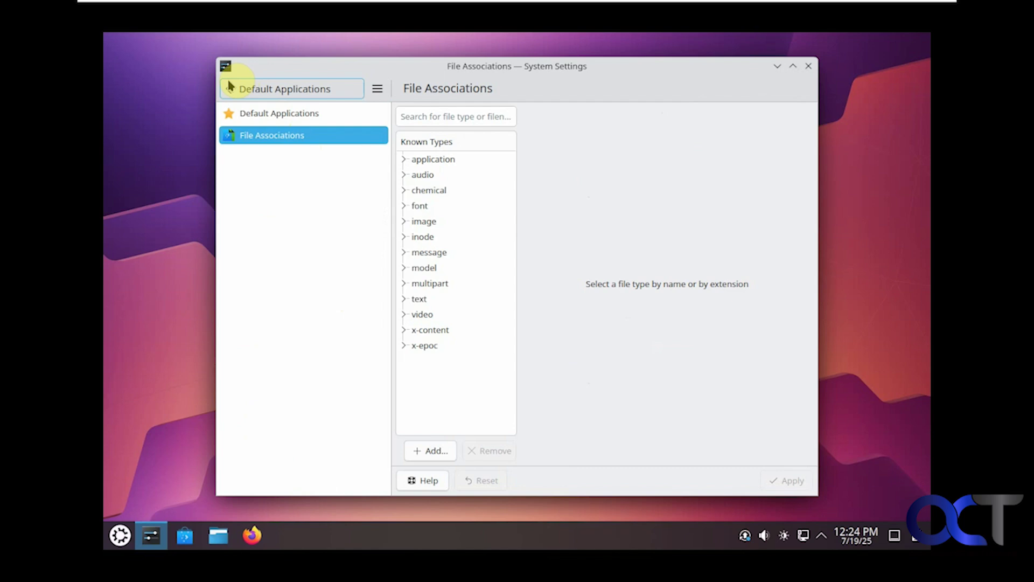
click(228, 89)
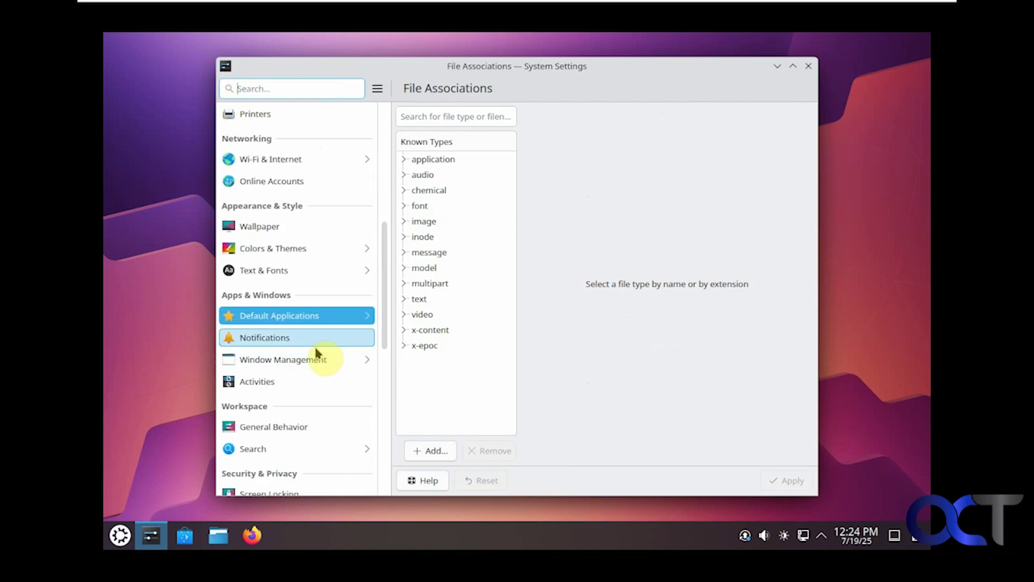
click(322, 360)
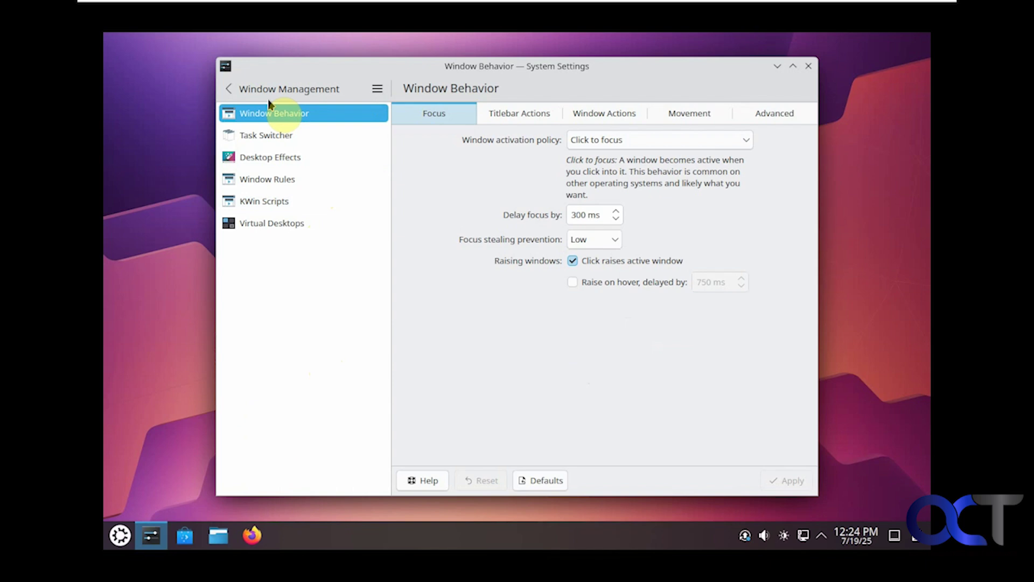
Step: View Activities, General Behavior and File Search, then the enabled Plasma Search plugins
click(231, 89)
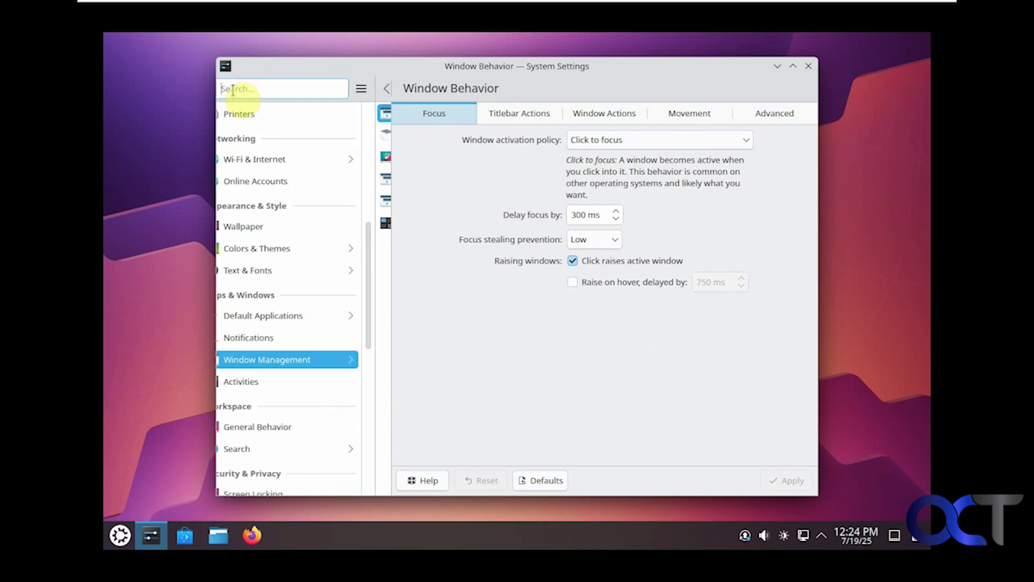
click(298, 383)
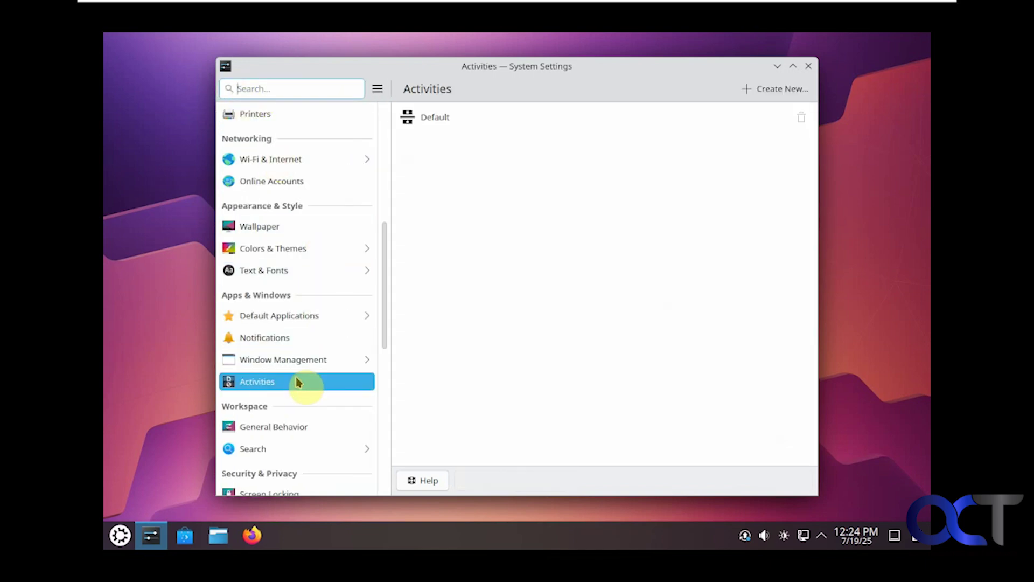
click(292, 426)
scroll(291, 426, down, 1)
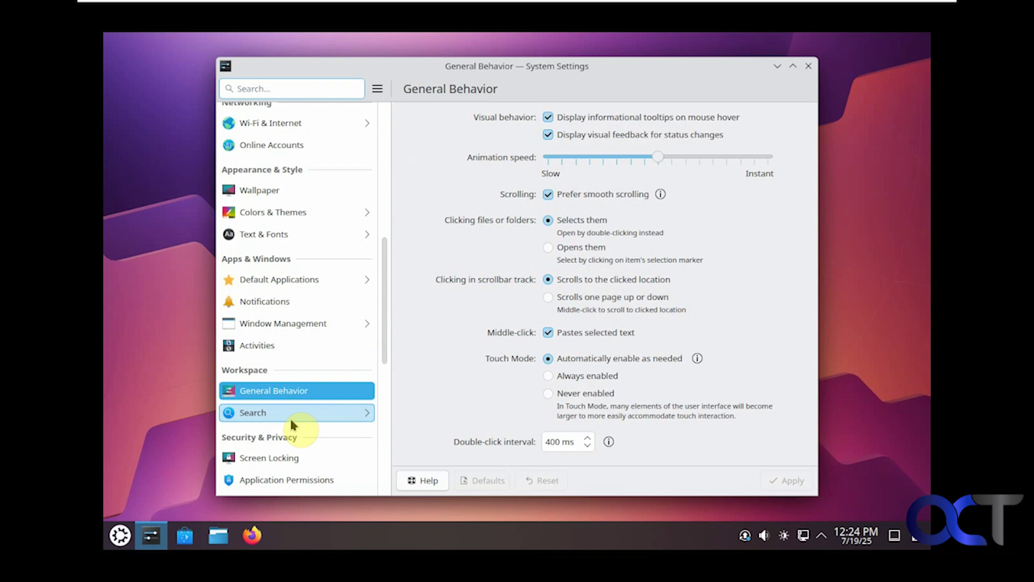
click(294, 413)
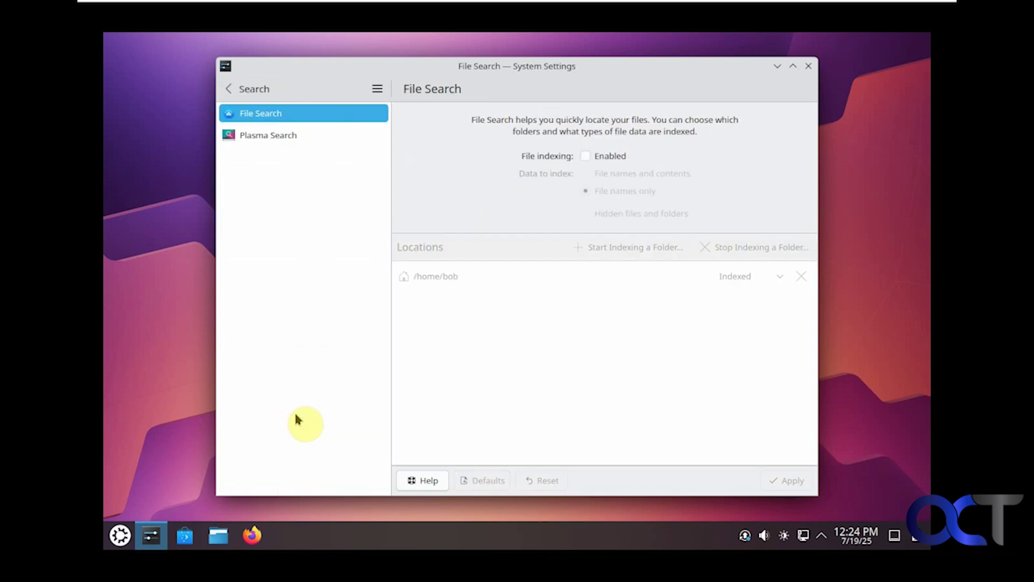
click(258, 137)
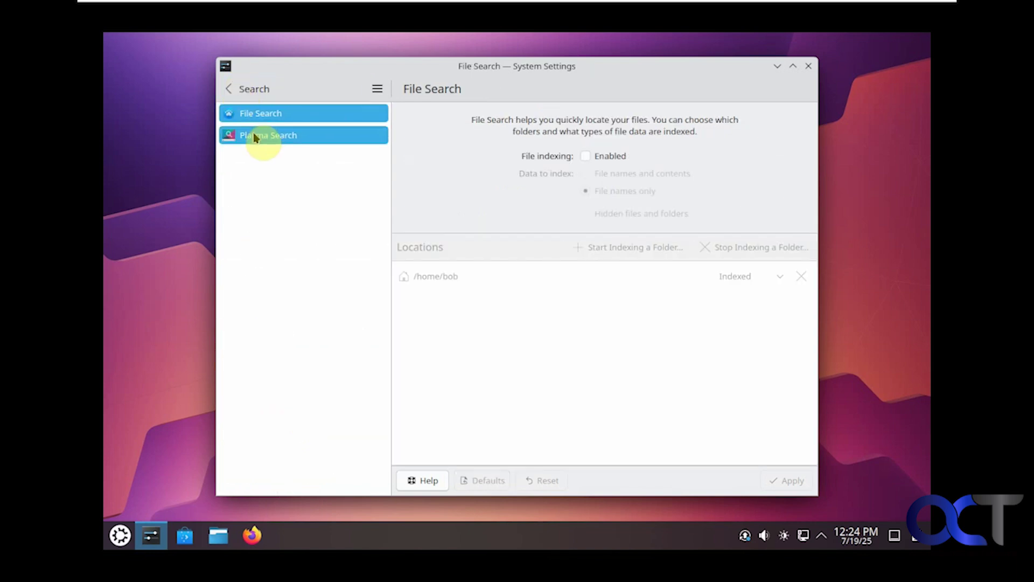
Step: Return to the main settings list and scroll the sidebar down toward the System section
click(230, 90)
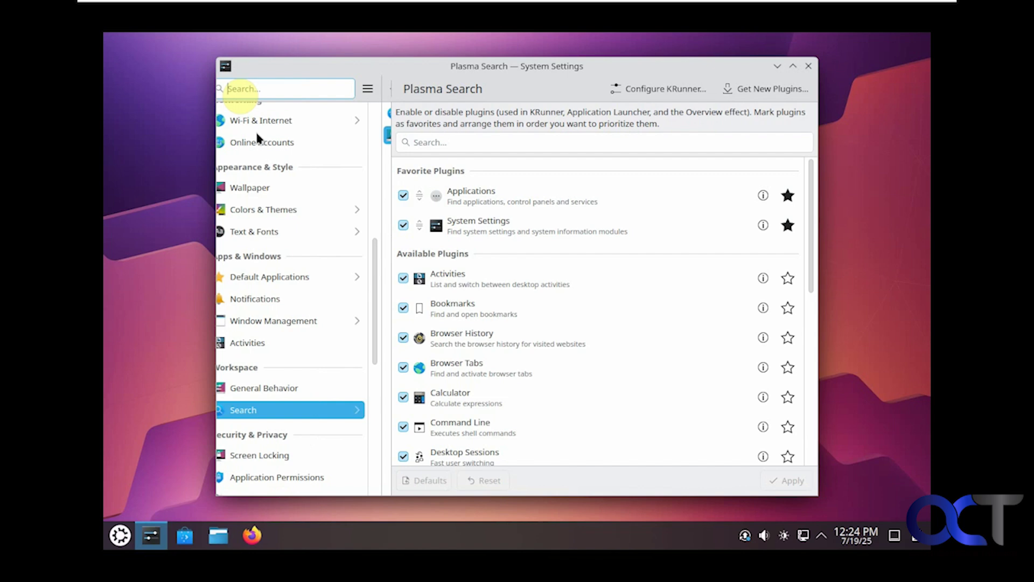
scroll(302, 302, down, 5)
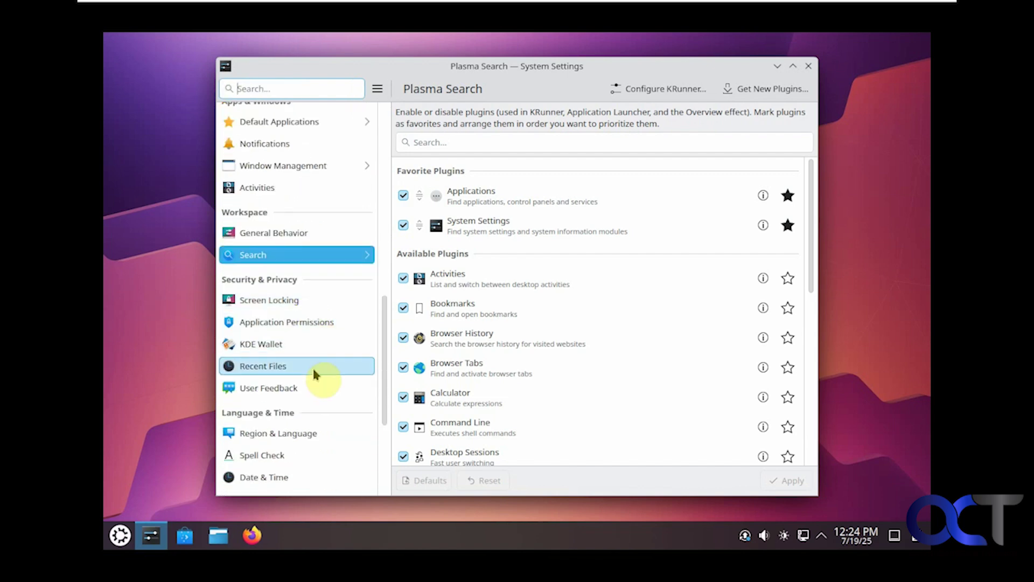
scroll(318, 376, down, 1)
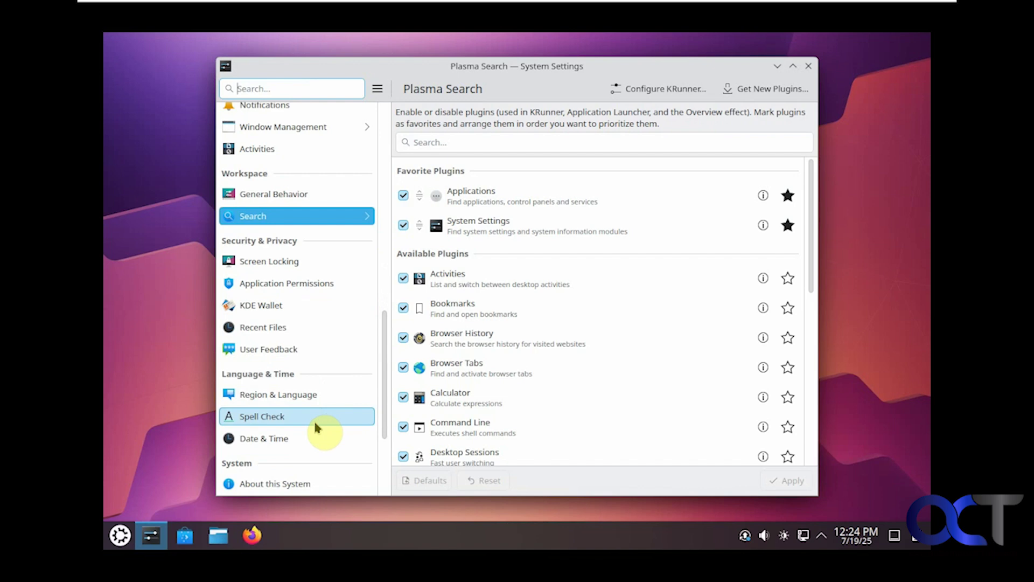
scroll(315, 426, down, 1)
scroll(316, 422, down, 2)
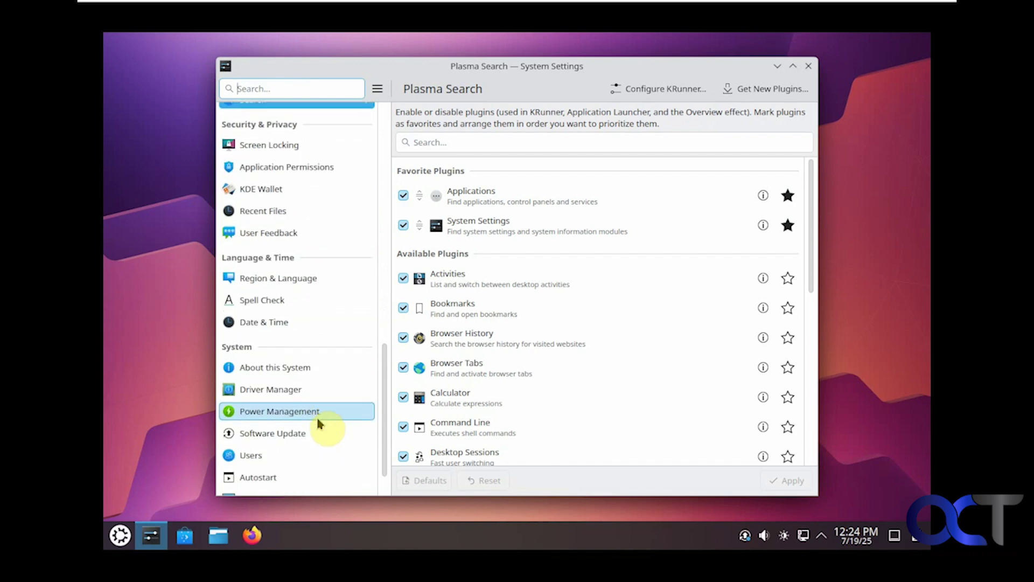
scroll(330, 398, down, 1)
Step: Check Power Management, Software Update and Users, including the new user's available account types
click(329, 380)
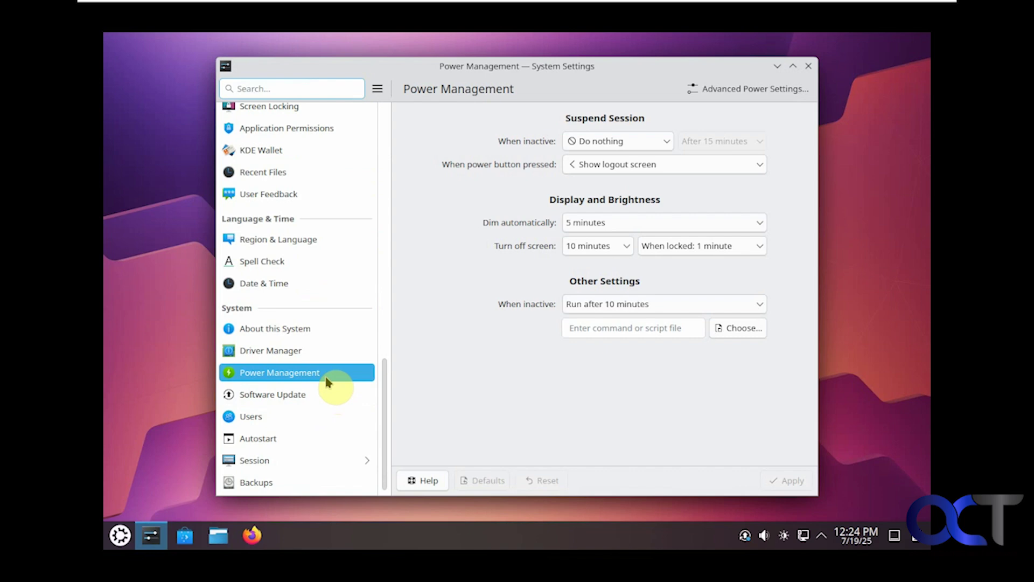
click(317, 397)
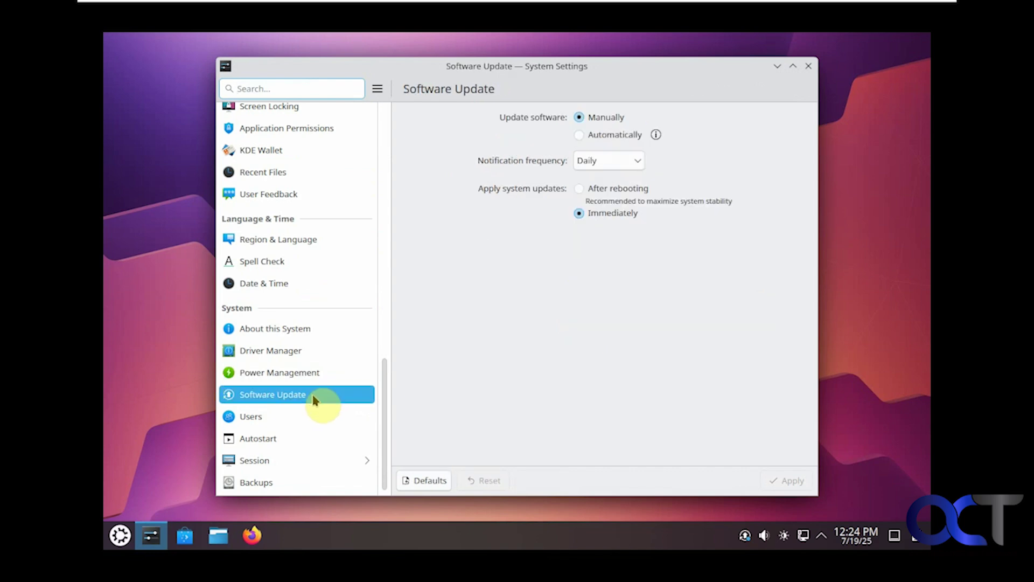
click(311, 420)
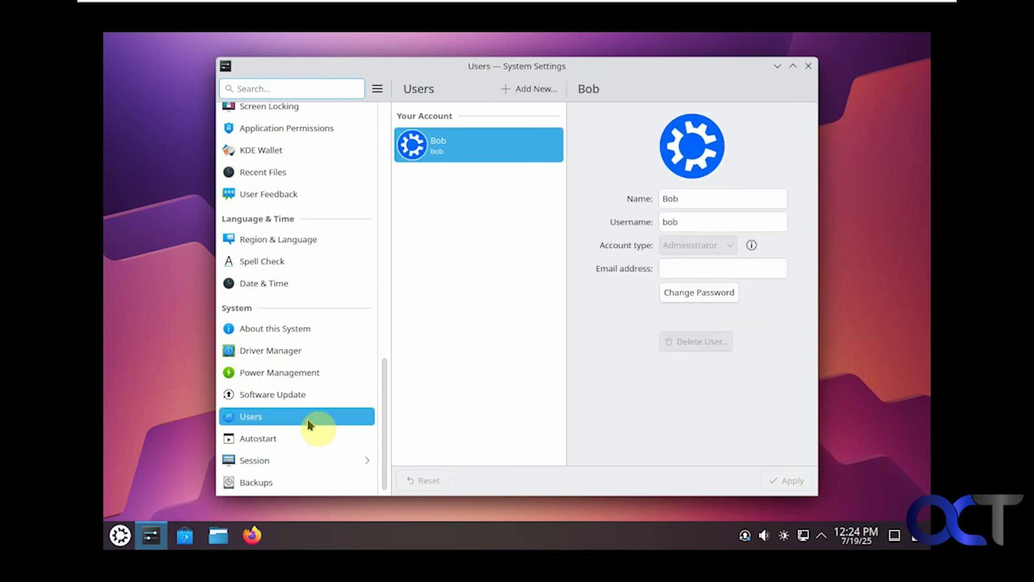
click(533, 89)
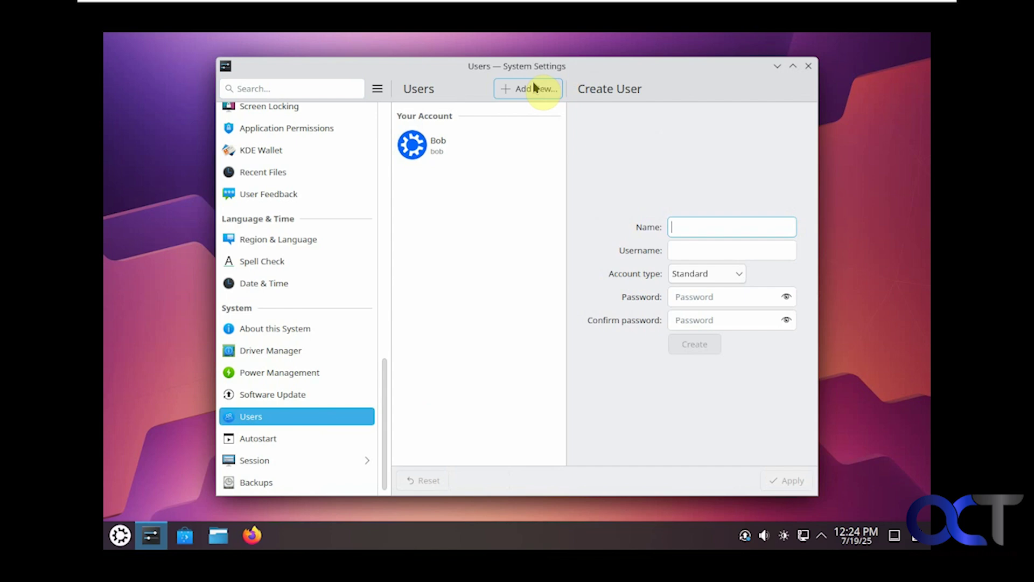
click(697, 276)
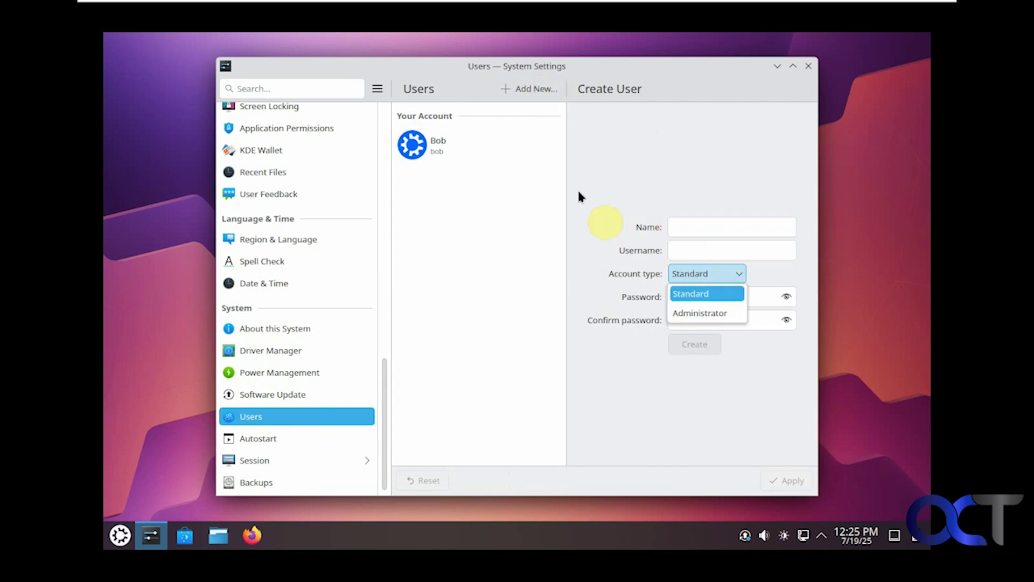
Step: View the Autostart, Session and Backups pages, the latter showing backups not enabled
click(307, 437)
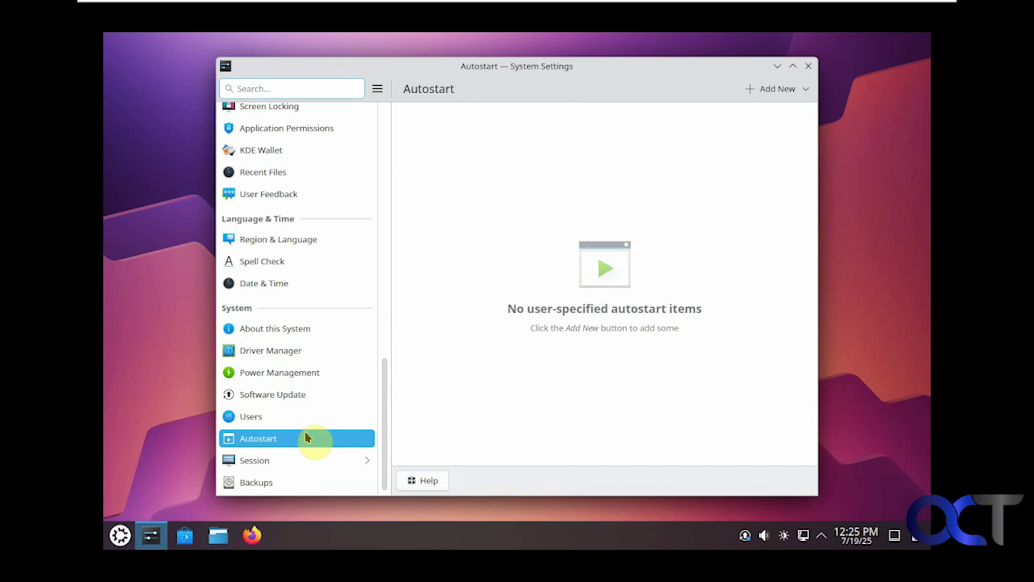
click(295, 461)
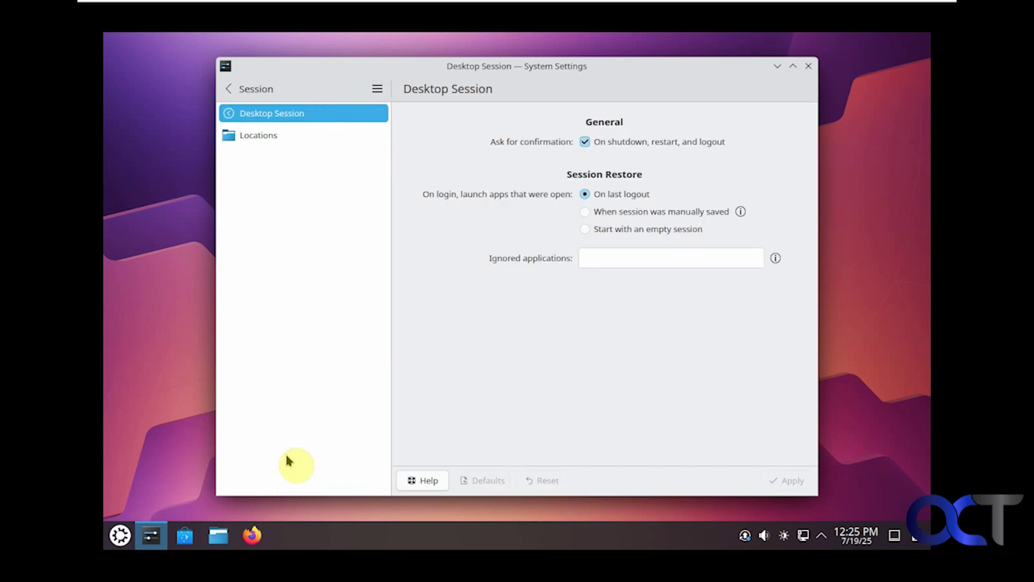
click(229, 88)
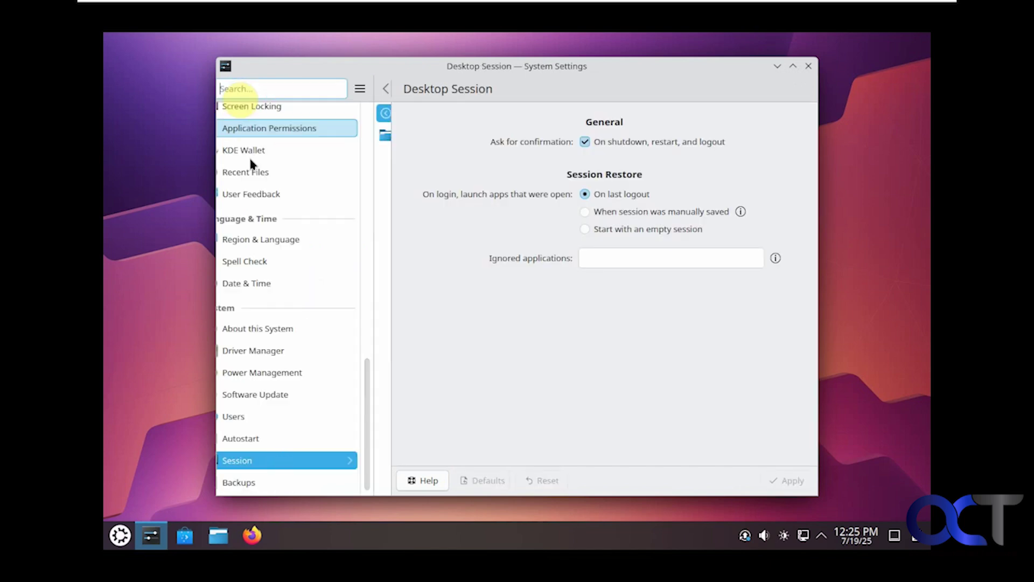
click(280, 483)
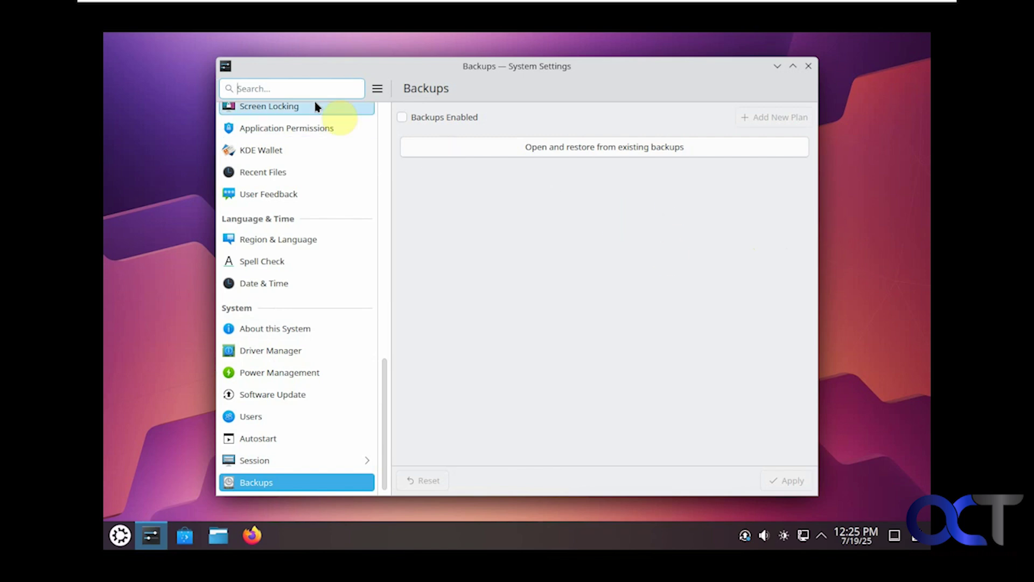
scroll(365, 105, down, 1)
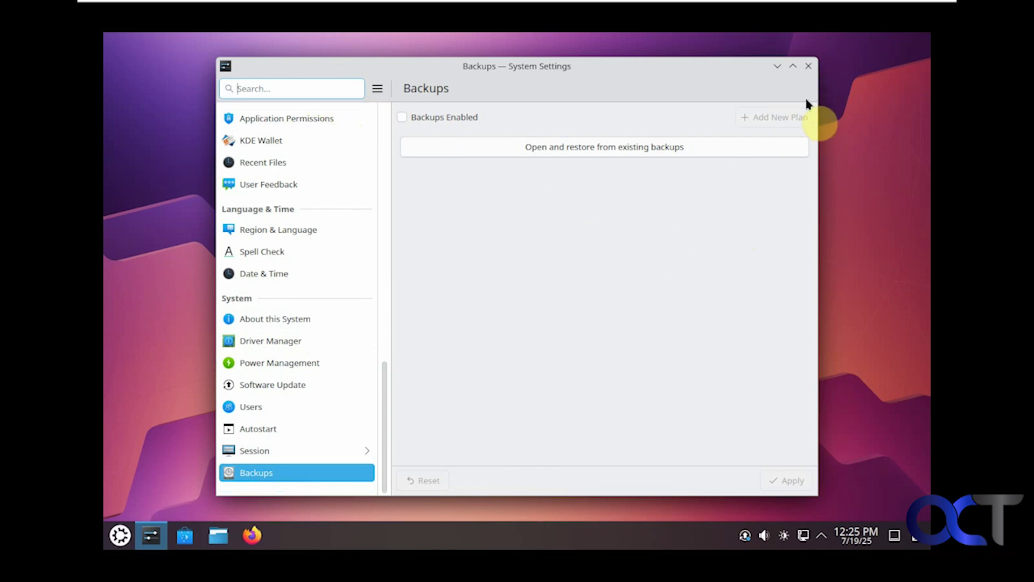
click(809, 67)
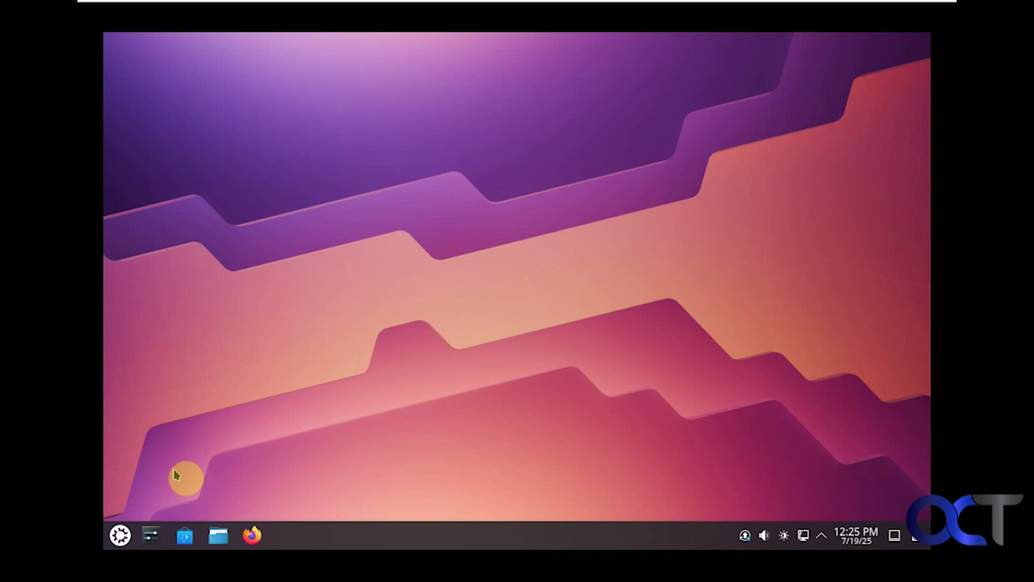
click(120, 534)
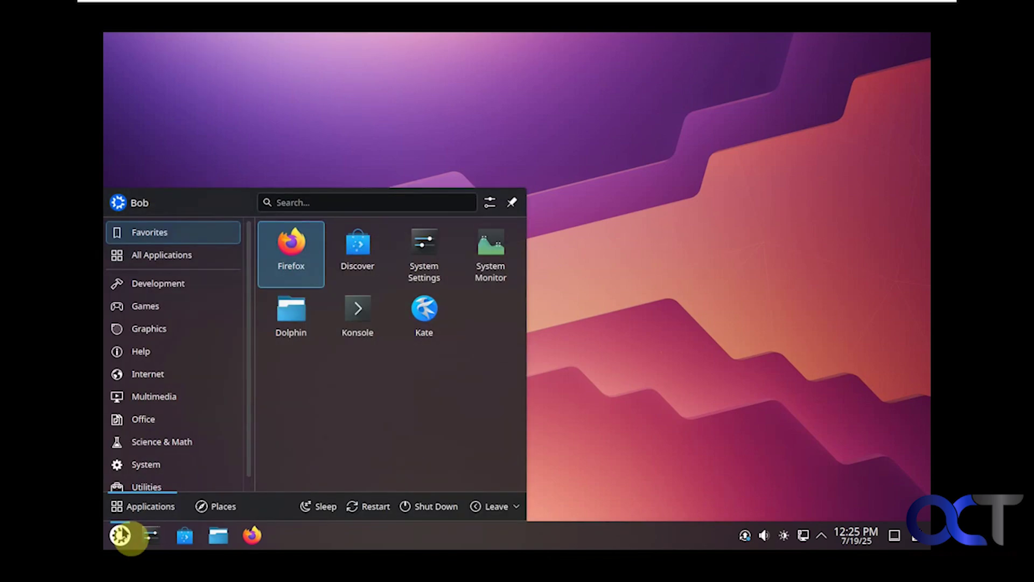
click(177, 260)
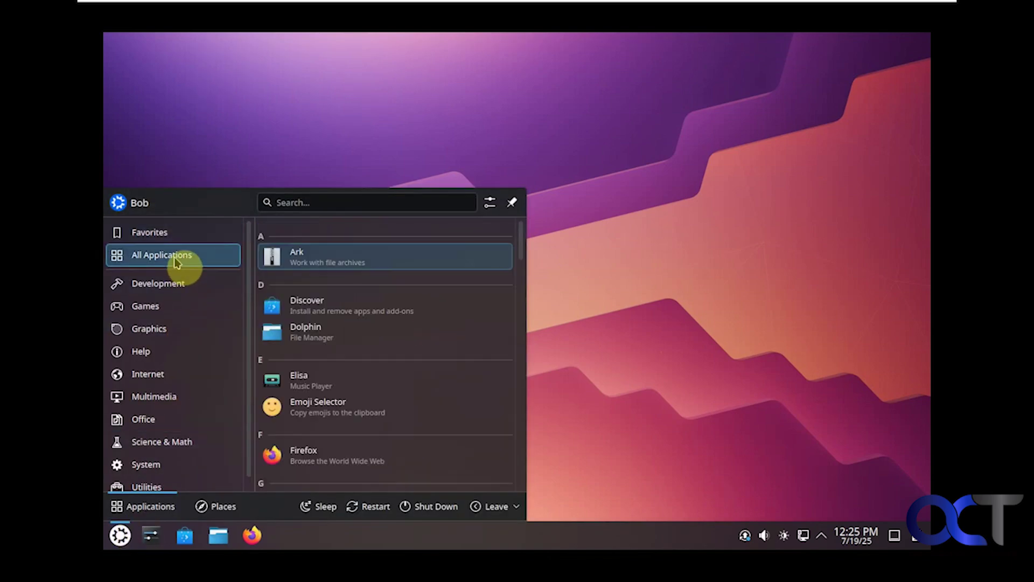
click(328, 315)
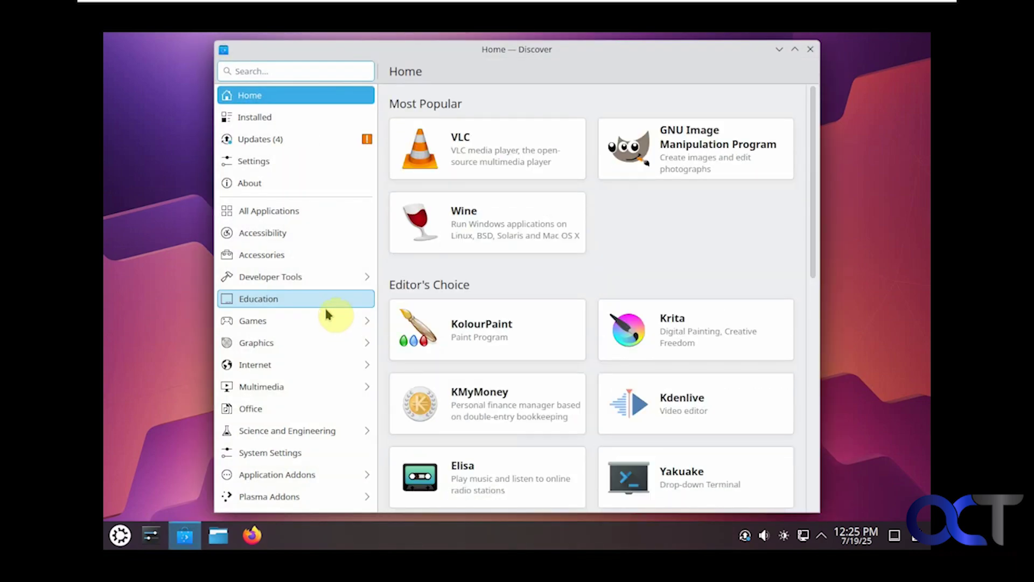
click(307, 117)
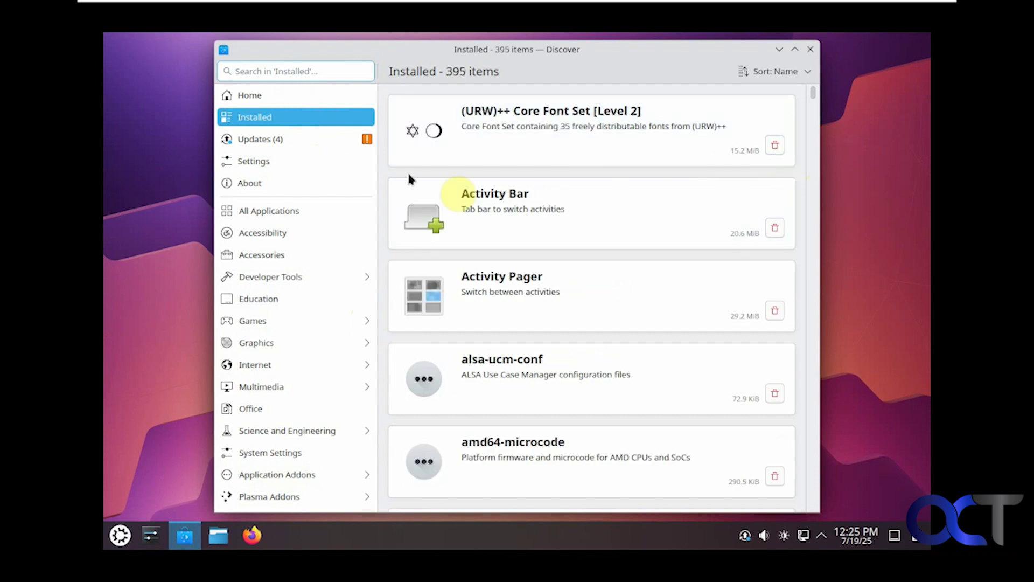
click(295, 141)
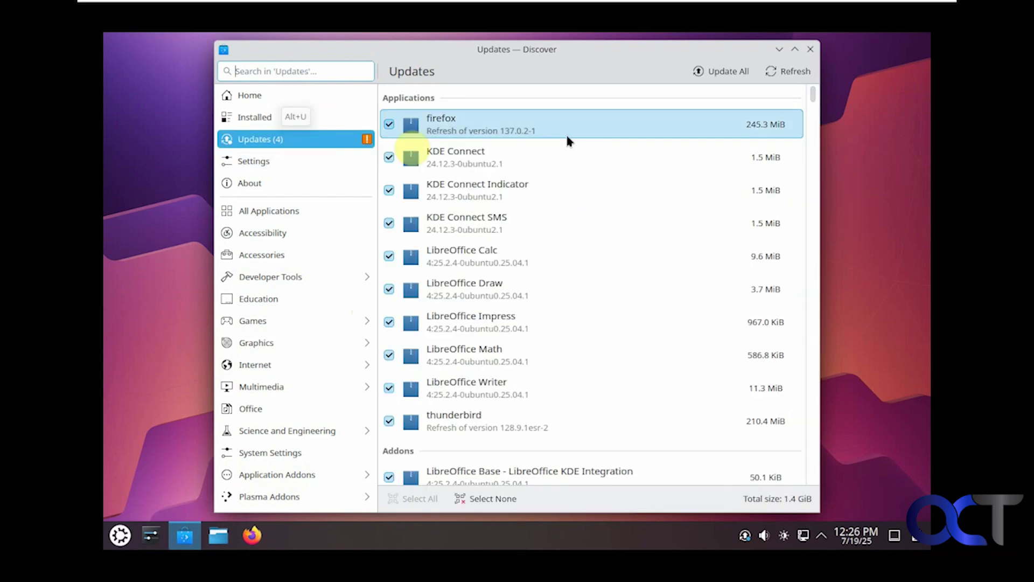
click(323, 163)
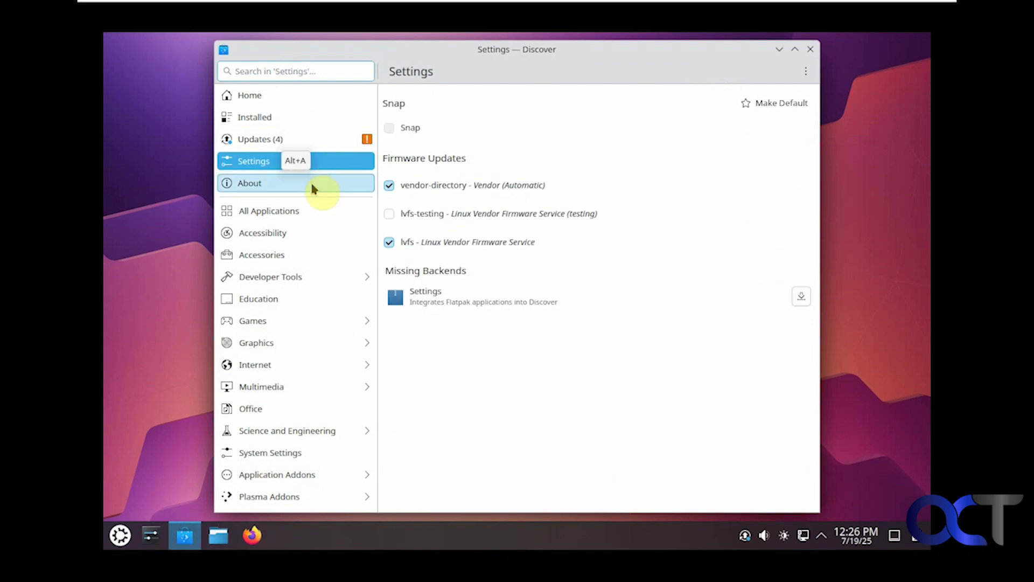
click(308, 212)
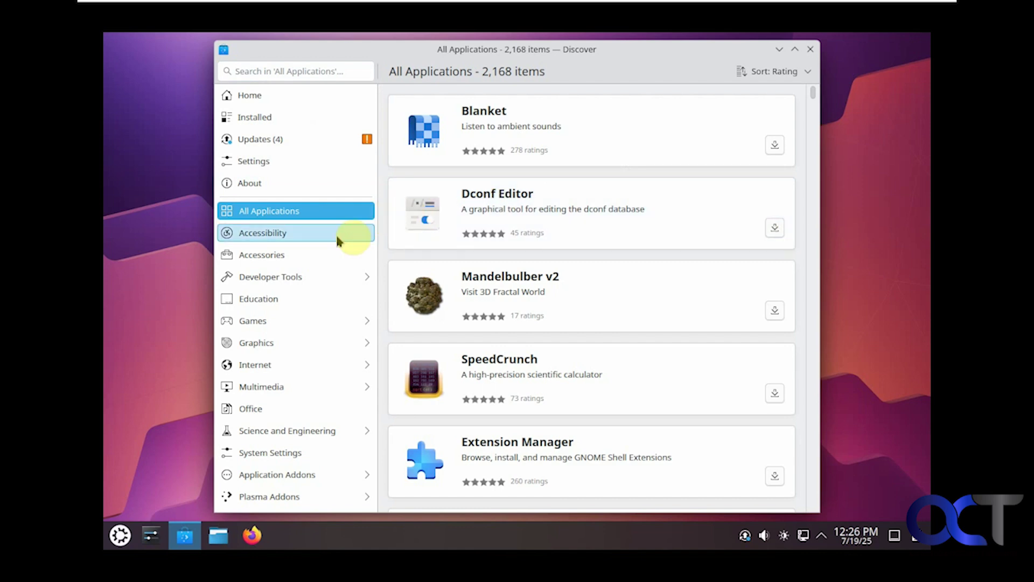
click(335, 253)
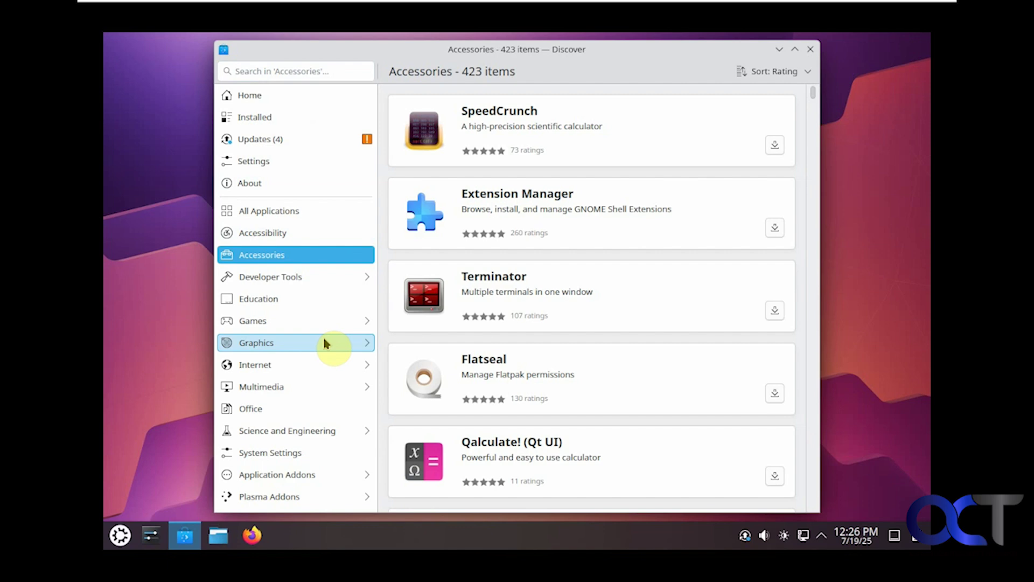
click(290, 454)
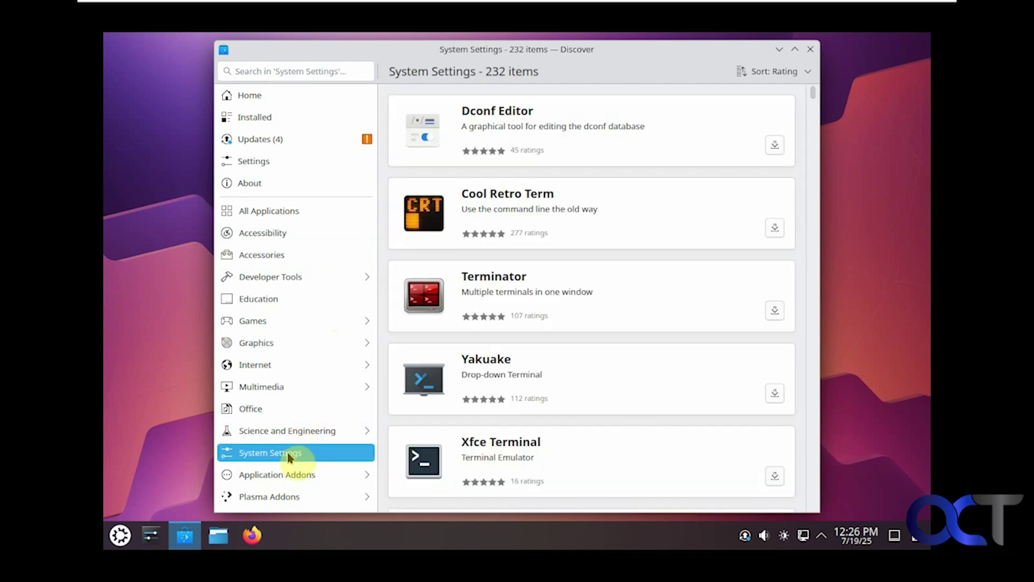
click(296, 475)
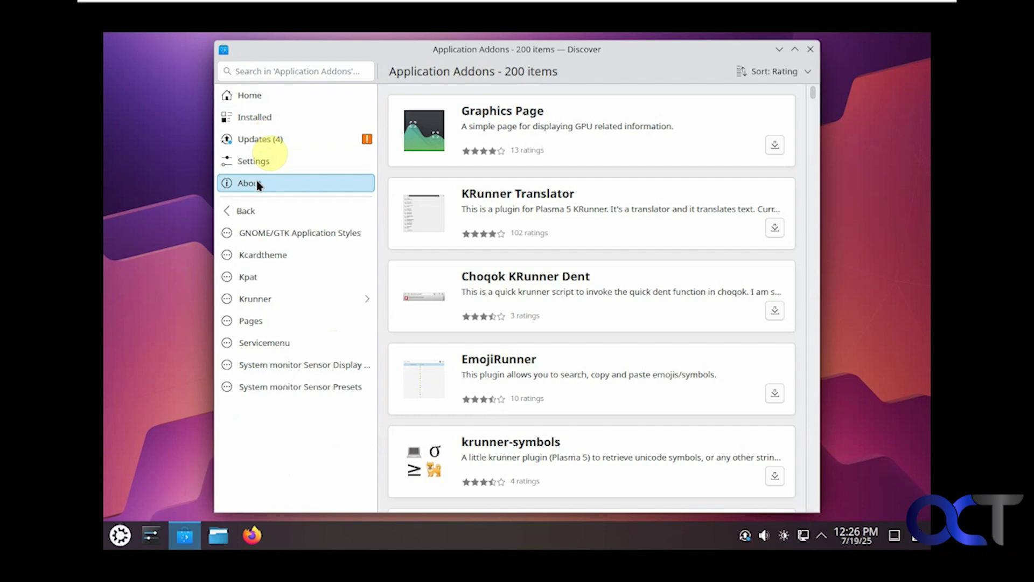
click(250, 215)
click(267, 493)
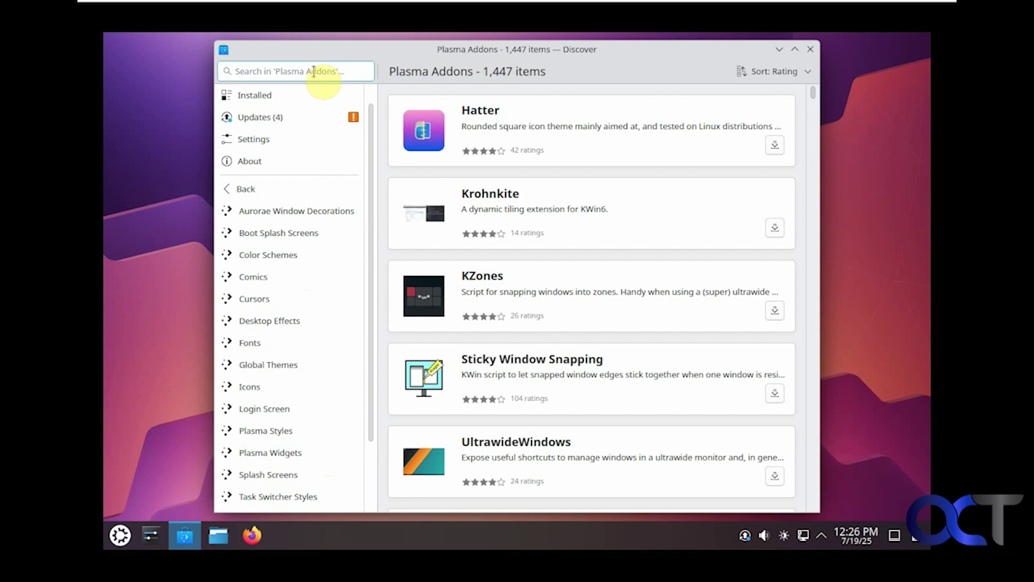
click(259, 189)
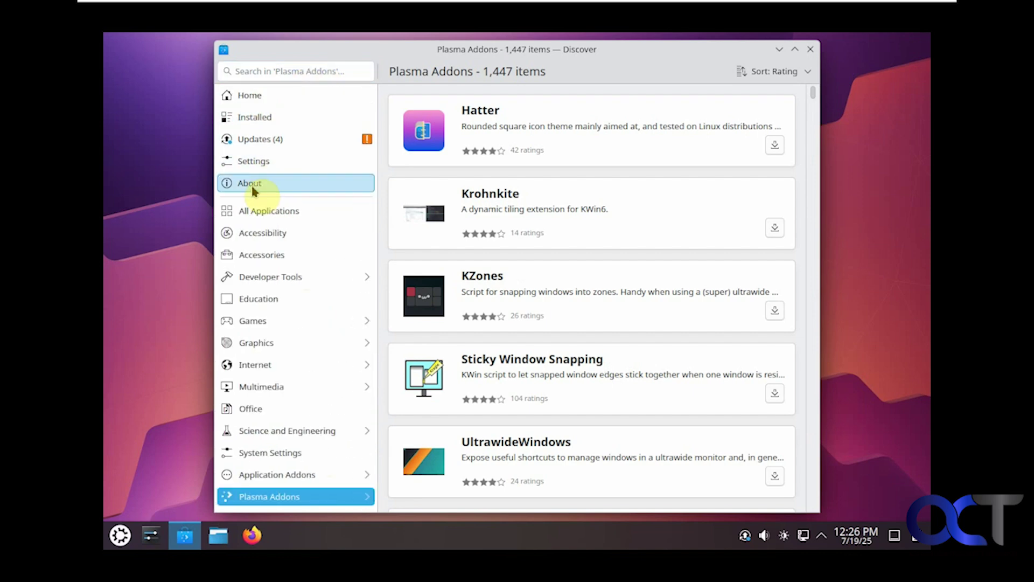
click(810, 49)
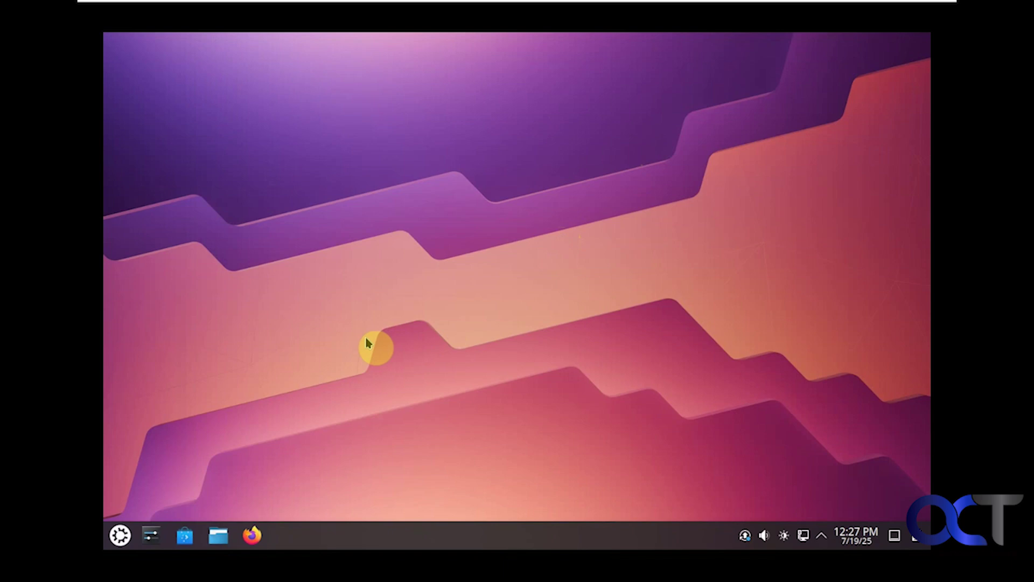
Step: Find 'wine' in the launcher, install it from Ubuntu with the account password, then launch Firefox
click(121, 535)
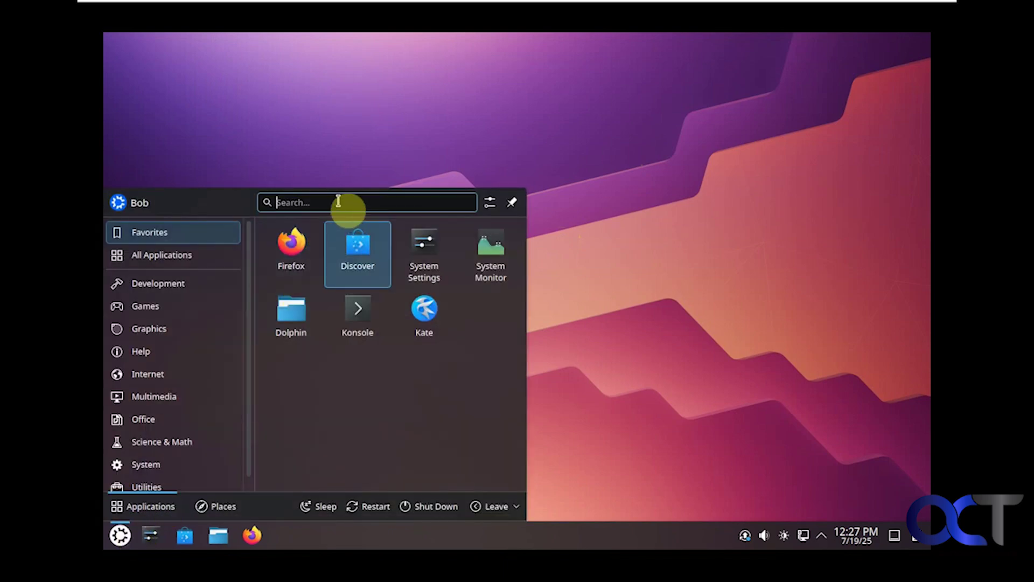
text(wine)
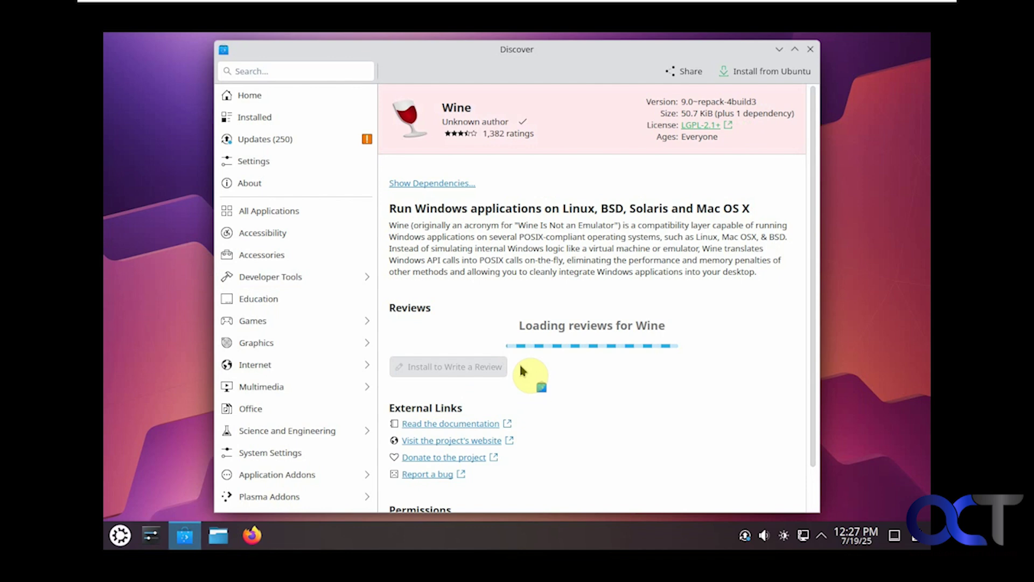
click(767, 74)
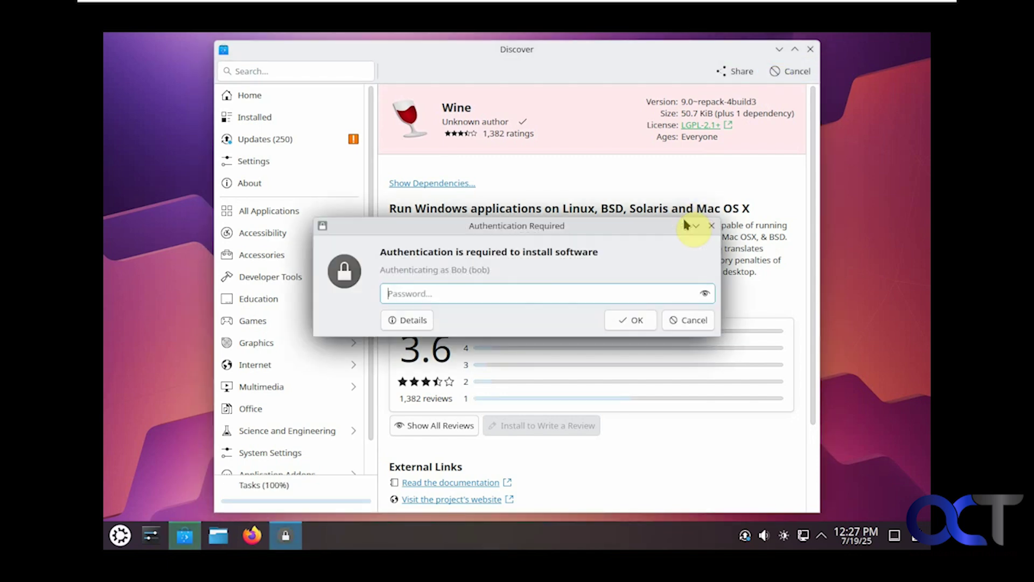
text(•••••••••)
click(637, 320)
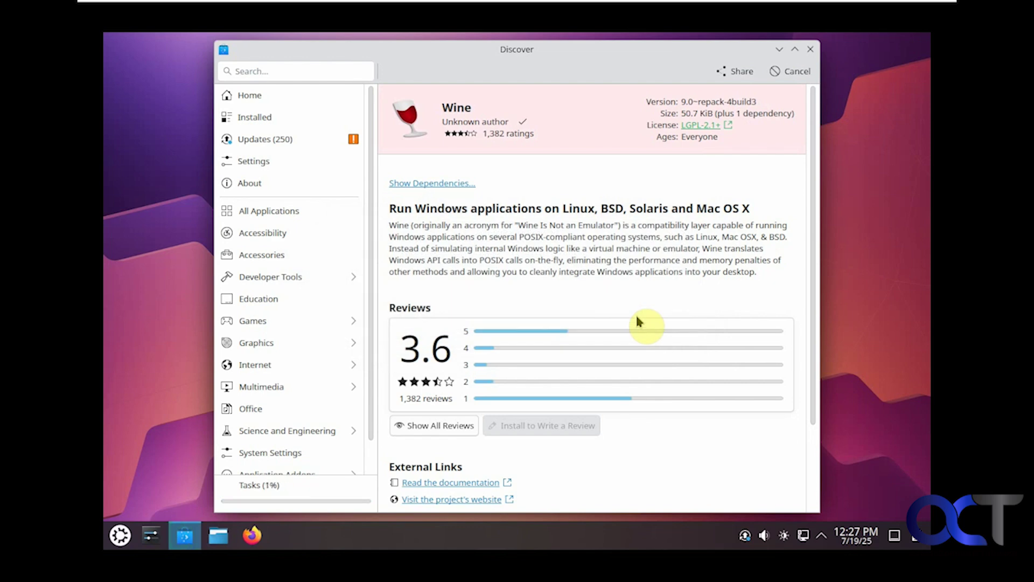
click(252, 536)
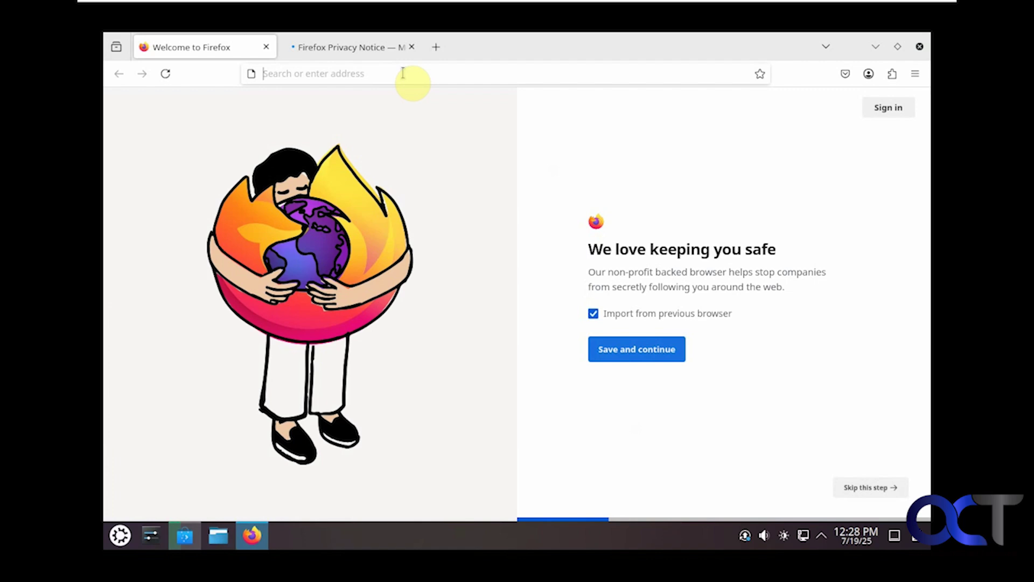
Step: Search '7zip', download 7z2500-x64.exe, show it in its Downloads folder, and close Firefox
click(403, 73)
text(7zip&sei=zfF7aP_cNsfNkPIPq8v9IA)
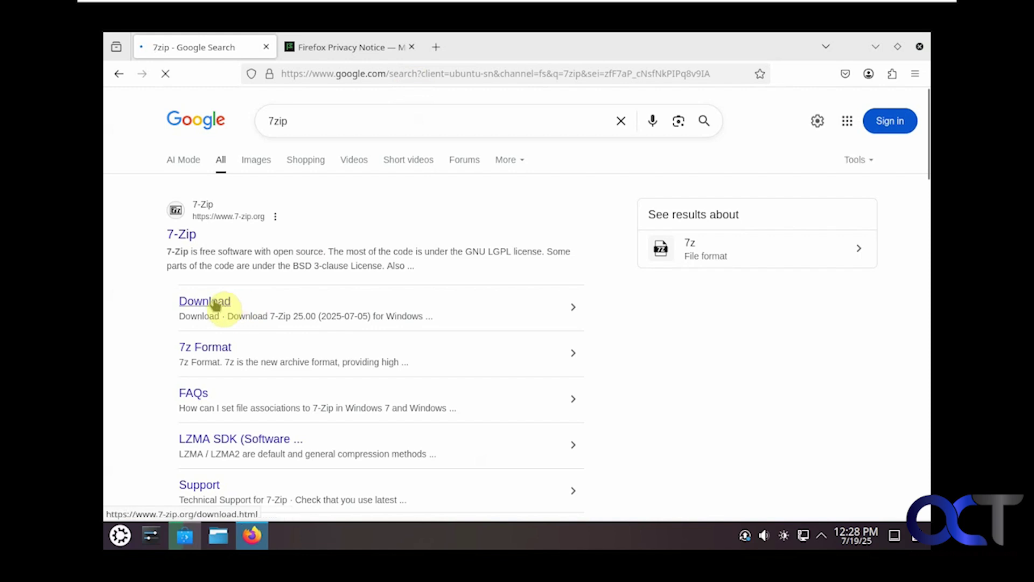
click(215, 305)
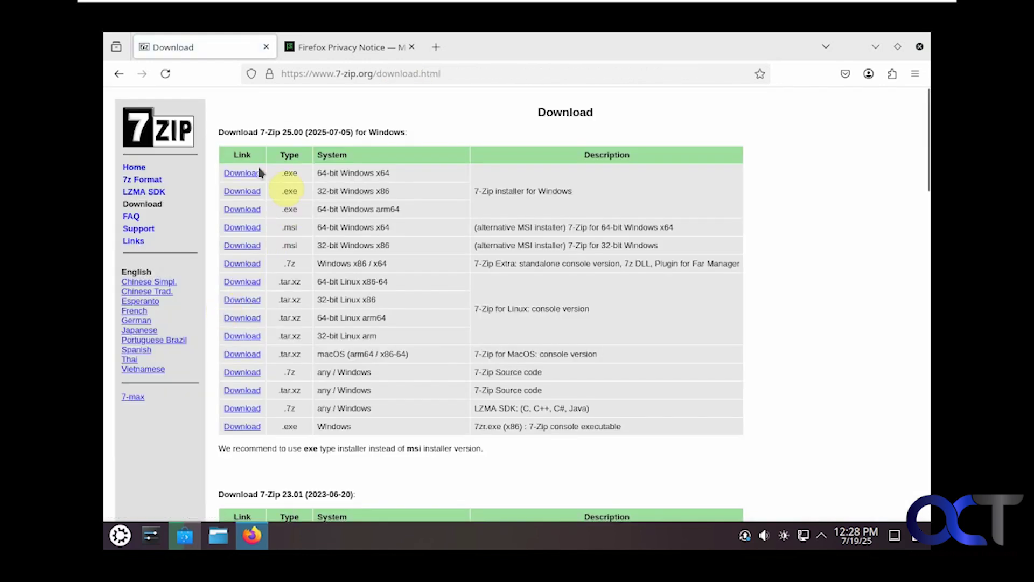
click(245, 173)
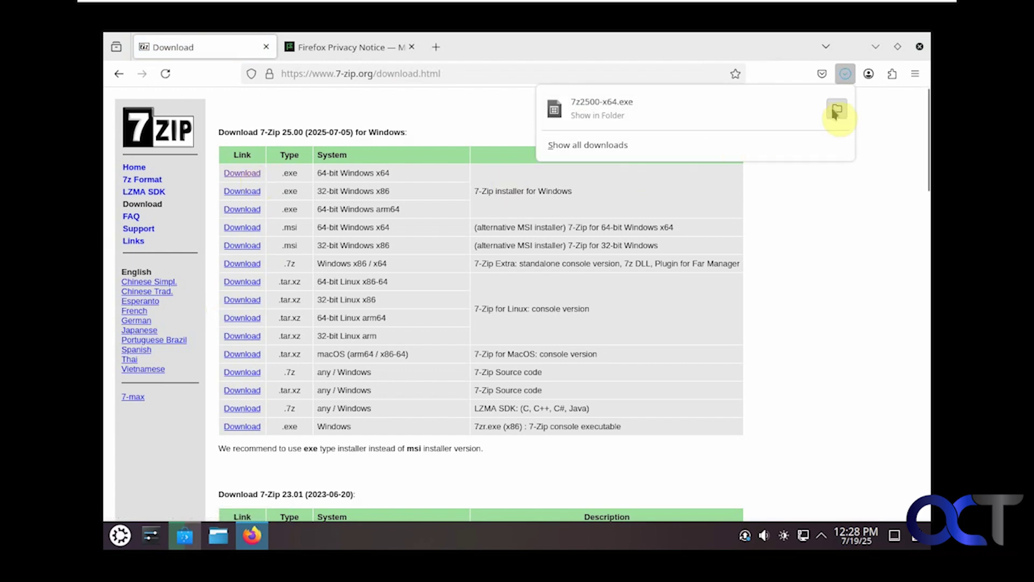
click(836, 108)
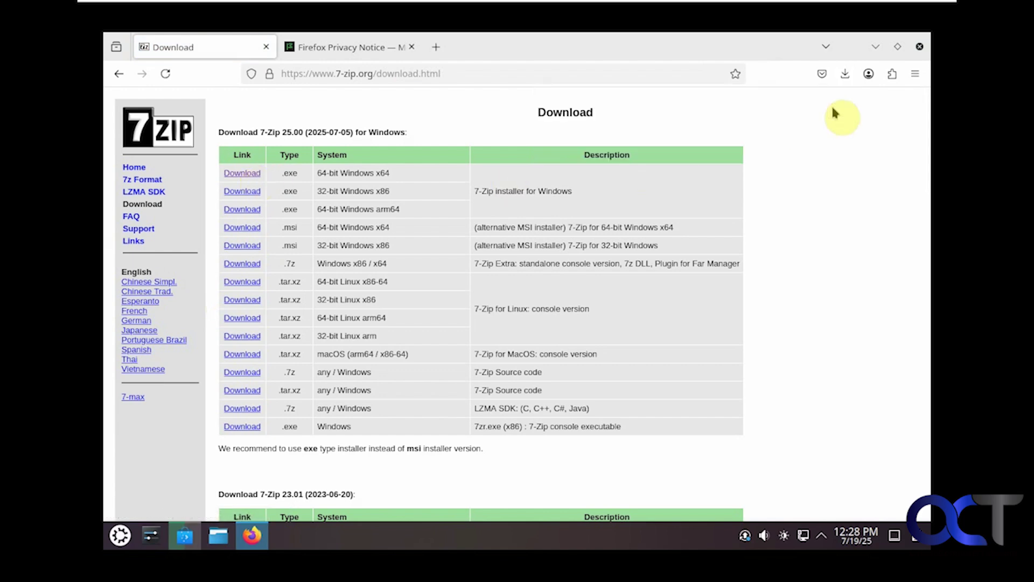
click(918, 46)
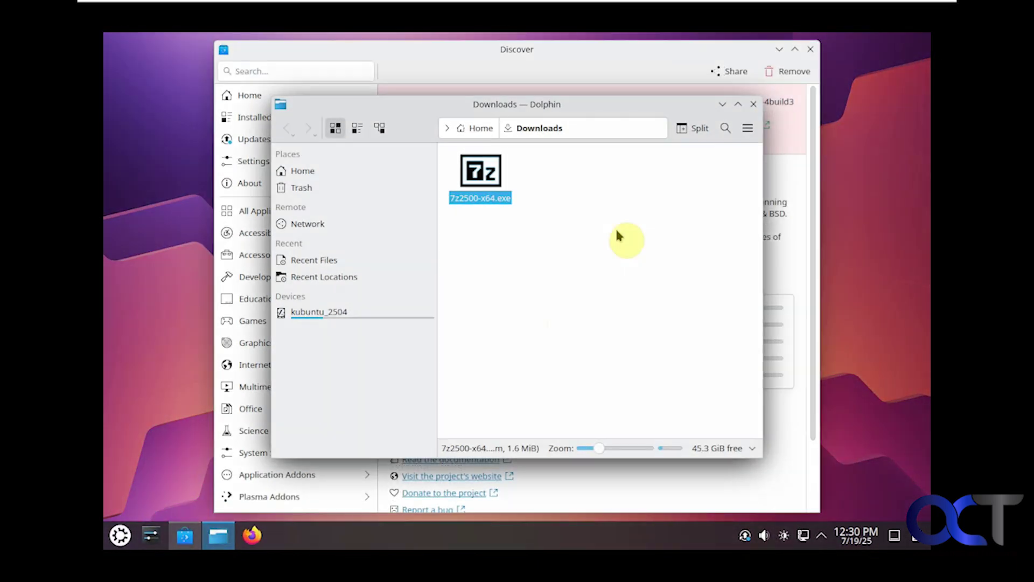
Step: Run 7z2500-x64.exe from Downloads and confirm Execute, prompting for an application to open it
double_click(483, 192)
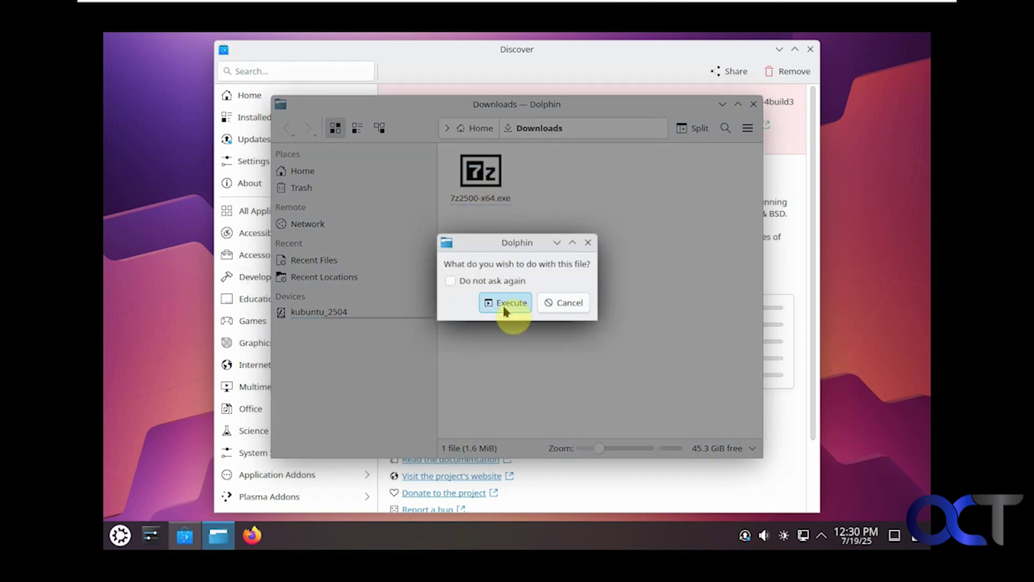
click(508, 303)
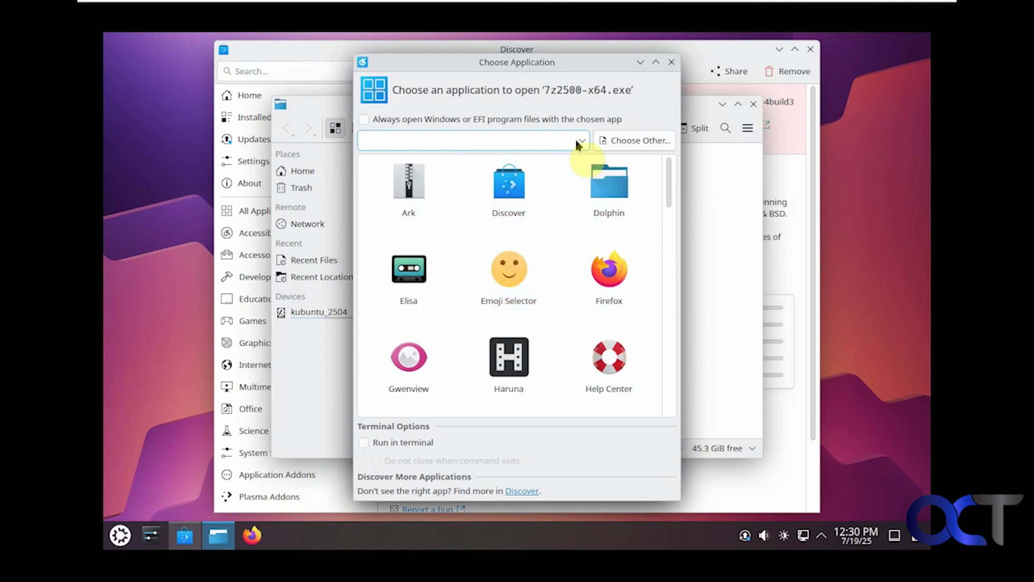
Step: In the Choose Other file picker, browse to the /usr/bin folder on kubuntu_2504
click(619, 139)
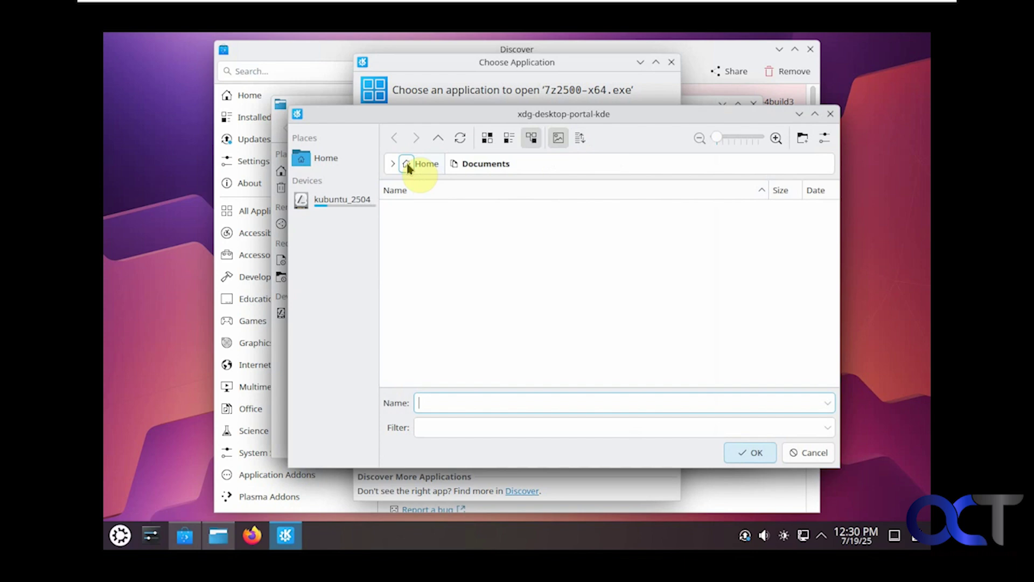
click(333, 162)
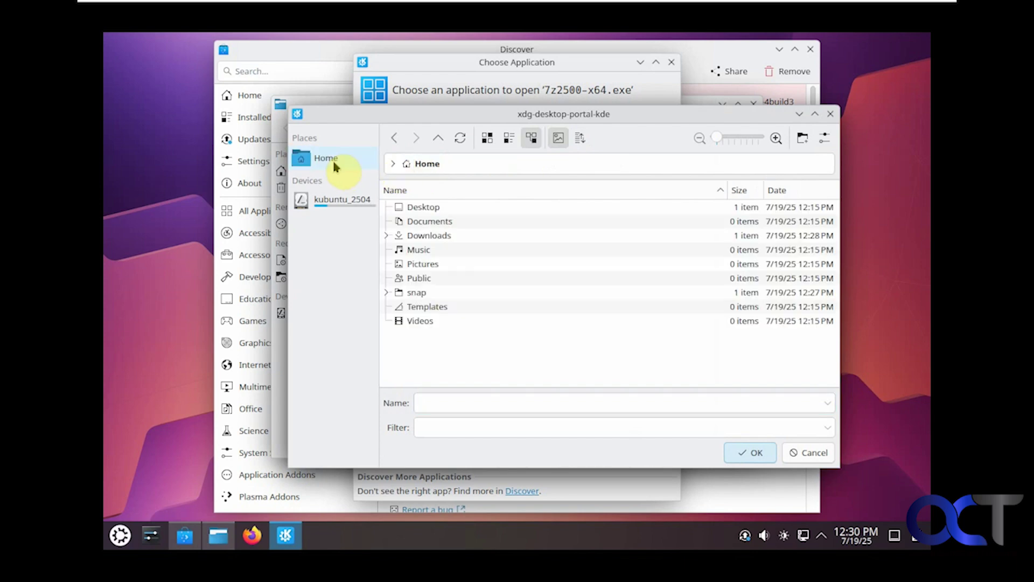
click(355, 205)
scroll(448, 296, down, 3)
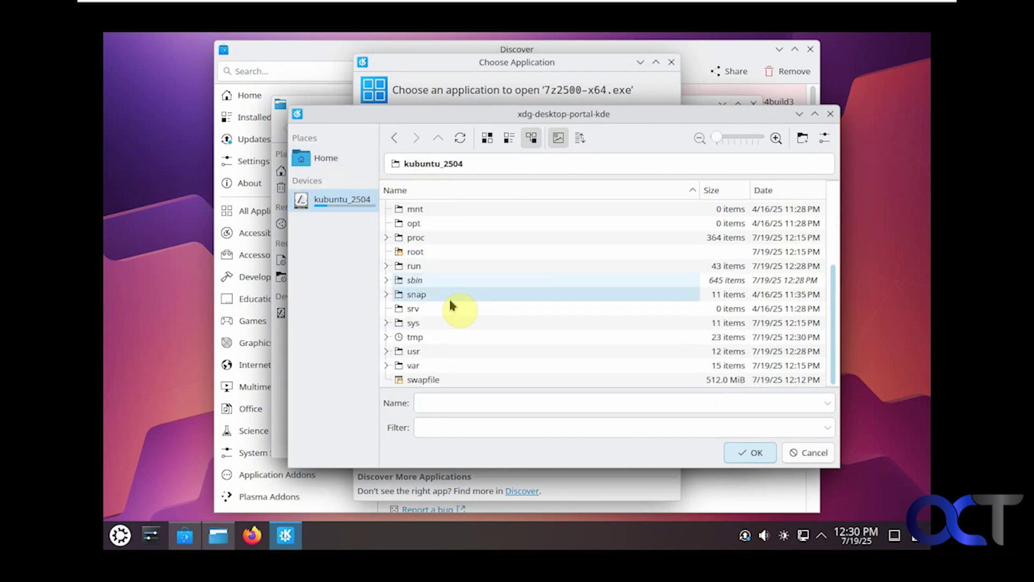
click(414, 356)
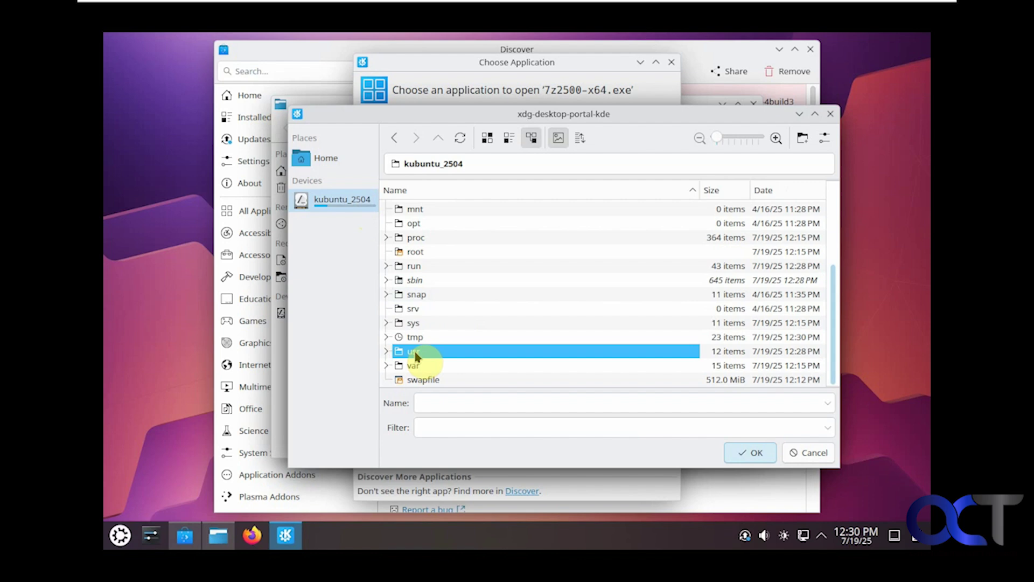
double_click(414, 355)
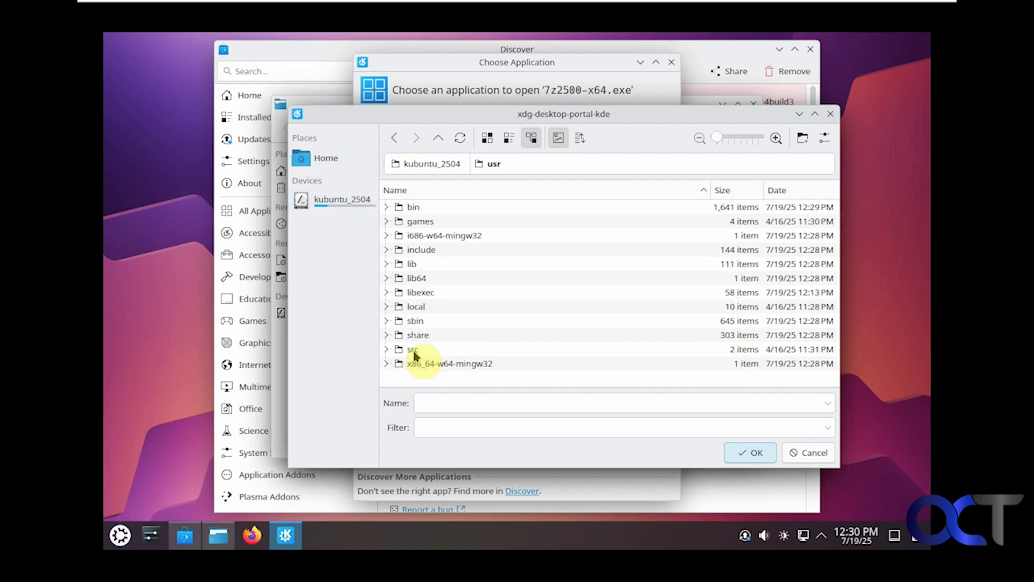
click(420, 209)
double_click(419, 207)
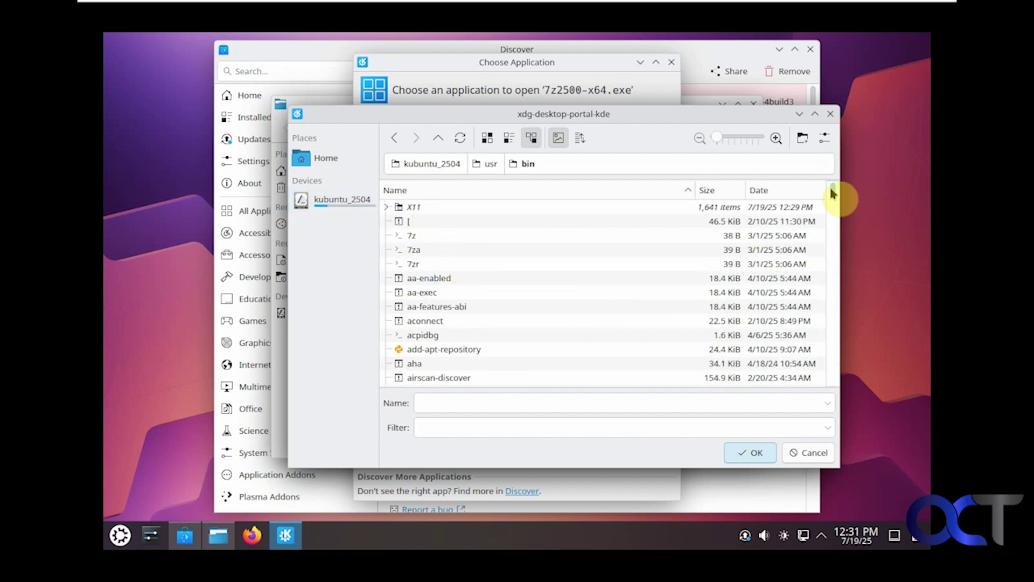
Step: Select the wine program in /usr/bin and confirm it as the opener for 7z2500-x64.exe
click(512, 349)
text(w)
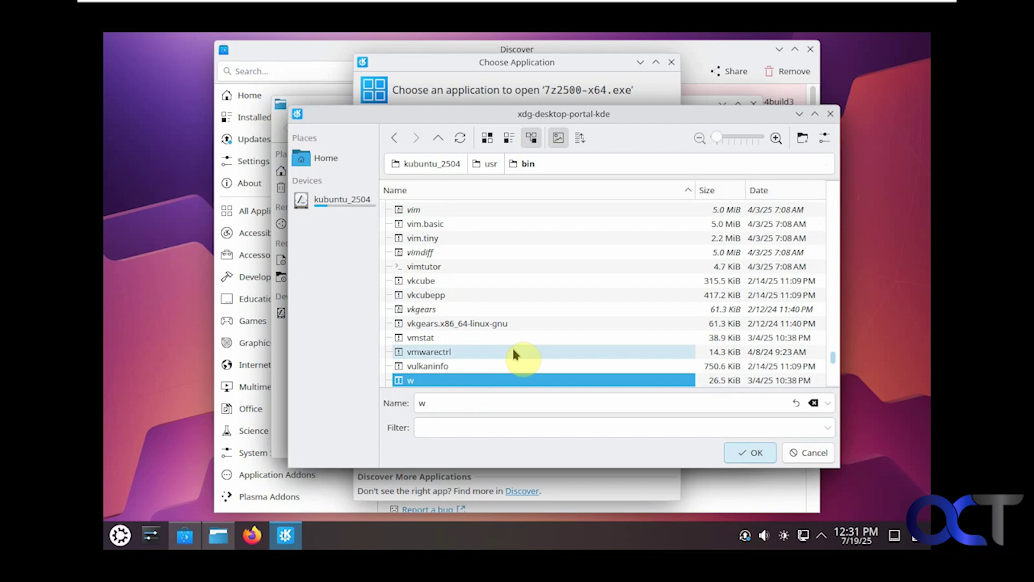
scroll(512, 358, down, 2)
scroll(511, 351, down, 5)
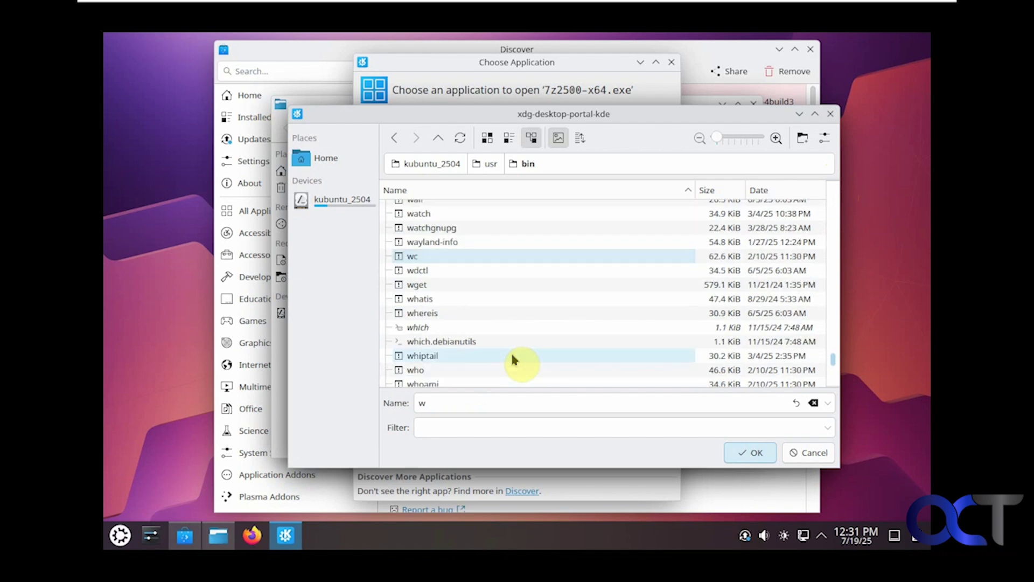
click(484, 308)
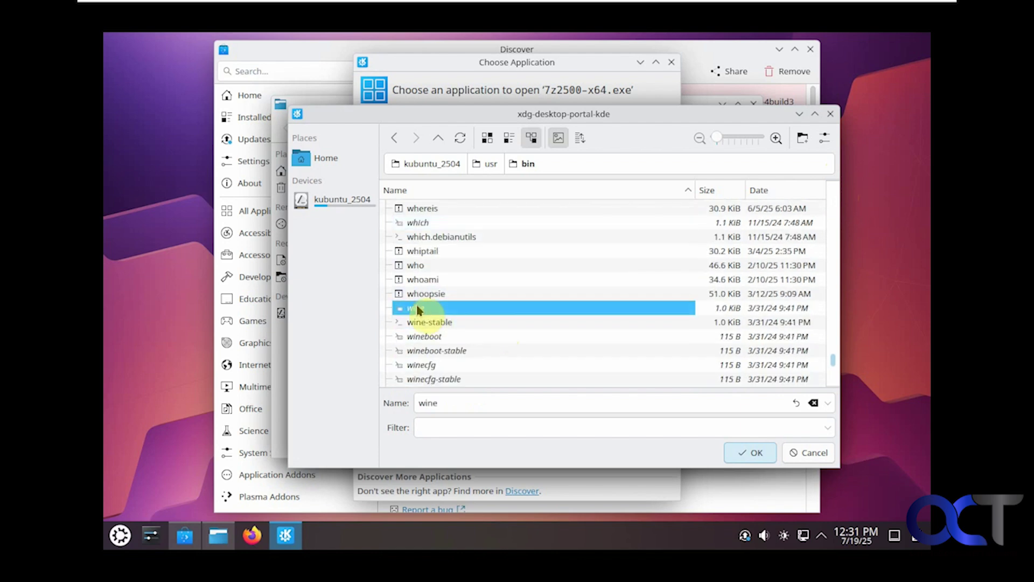
click(749, 452)
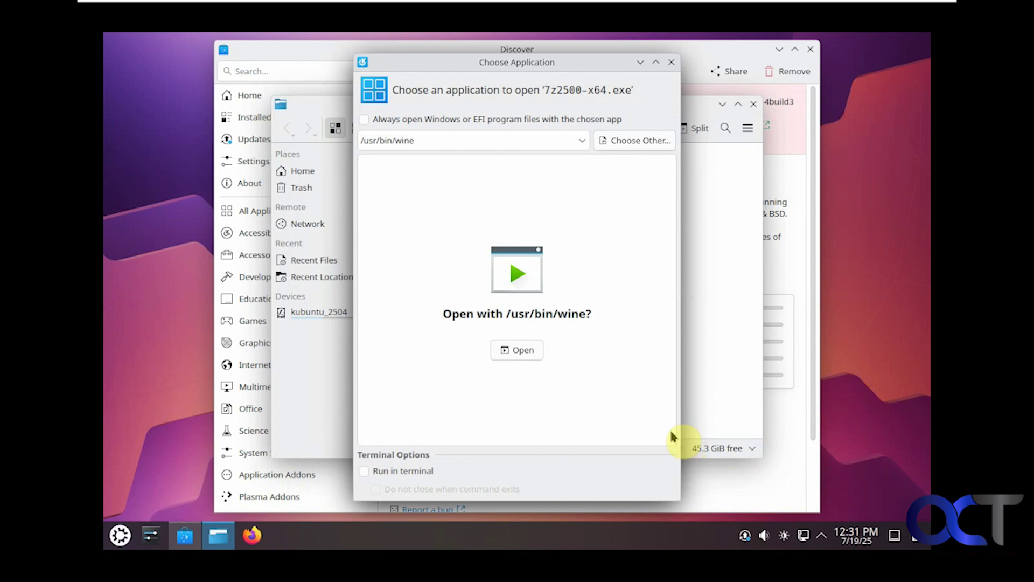
Step: Run the 7-Zip installer with Wine and browse the C: drive's users folder for an install location
click(522, 350)
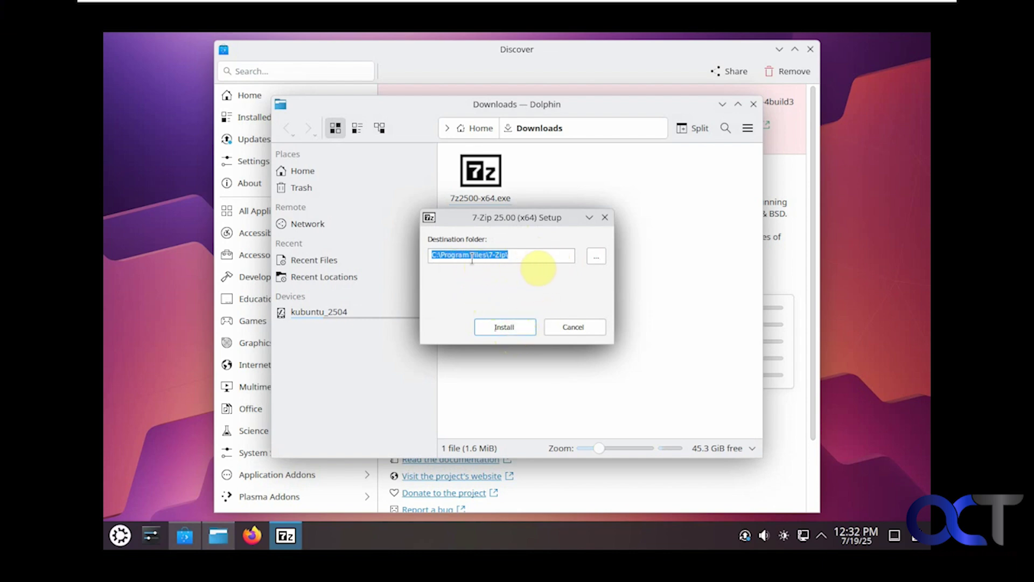
click(596, 256)
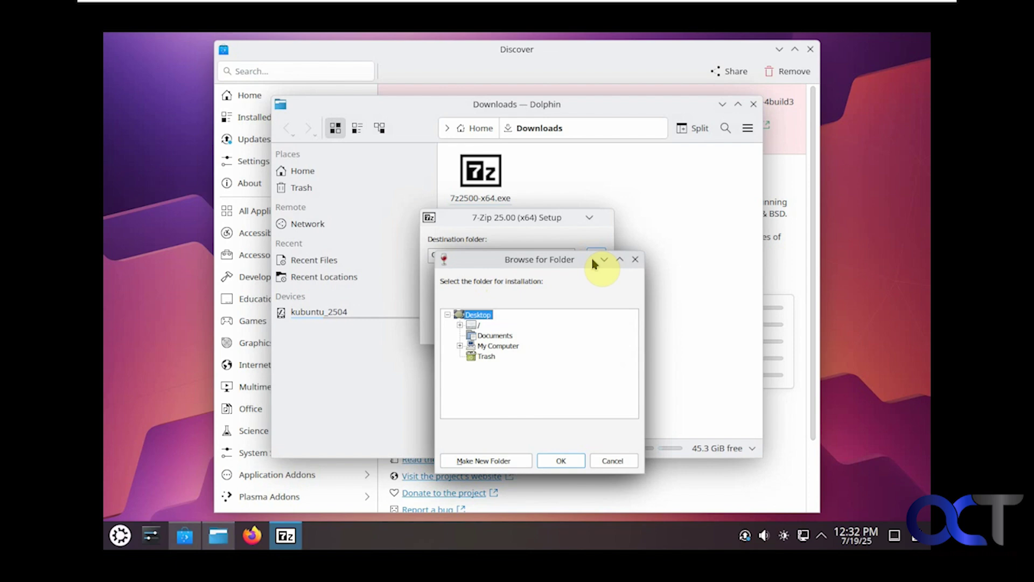
click(459, 345)
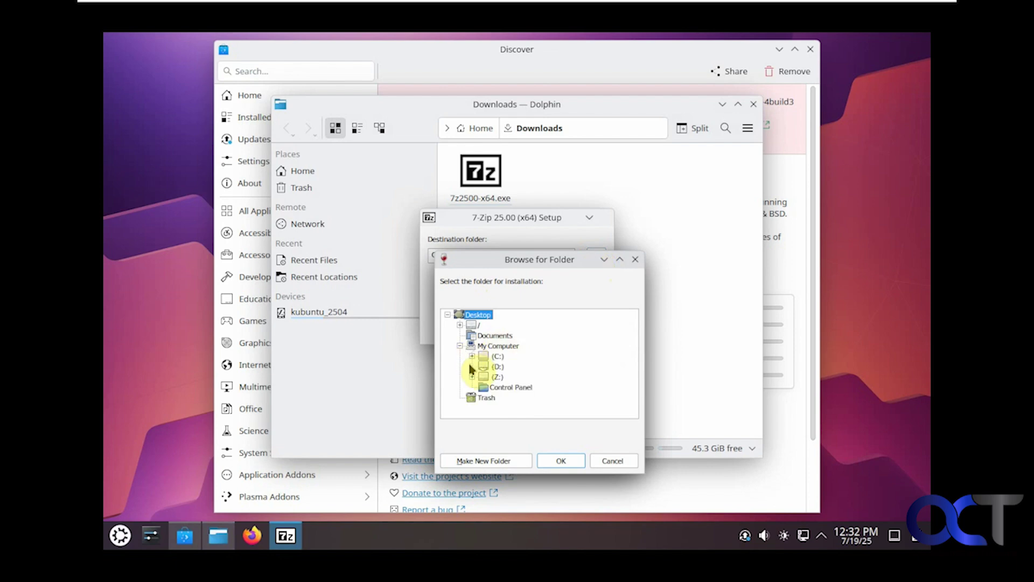
click(472, 357)
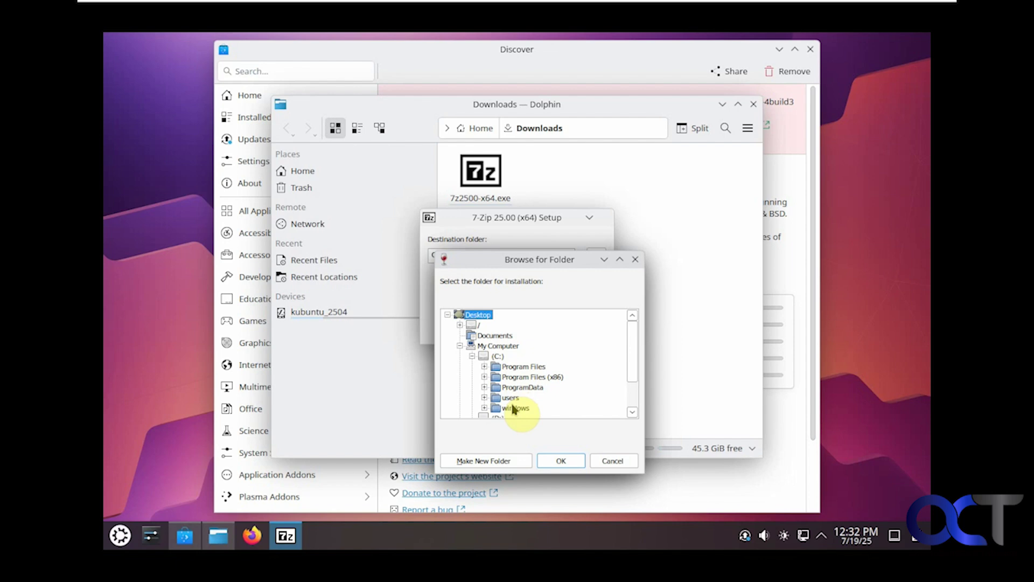
double_click(496, 401)
double_click(493, 406)
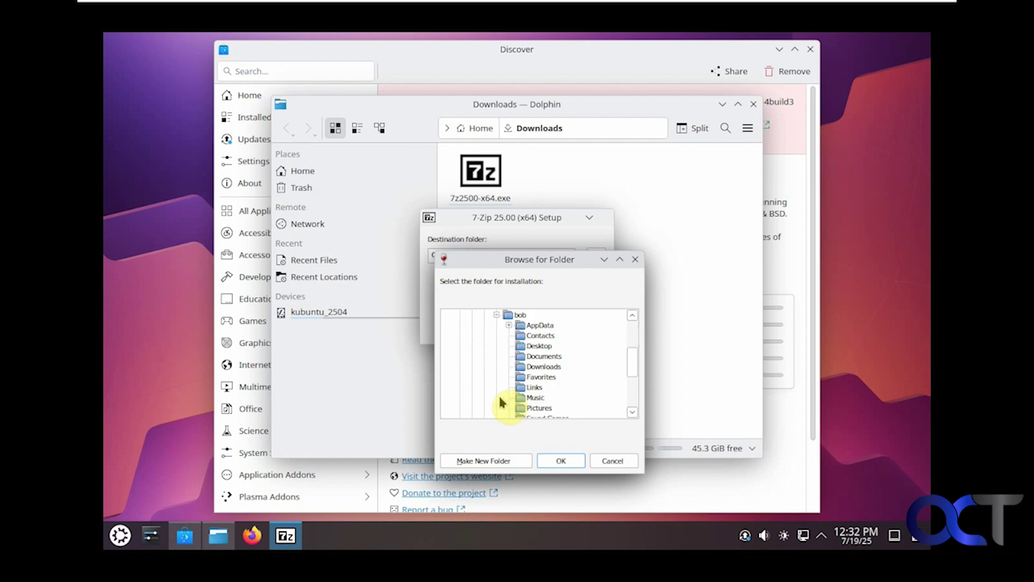
Step: Cancel browsing, install 7-Zip 25.00 into C:\Program Files\7-Zip\, then close the installer
key(Left)
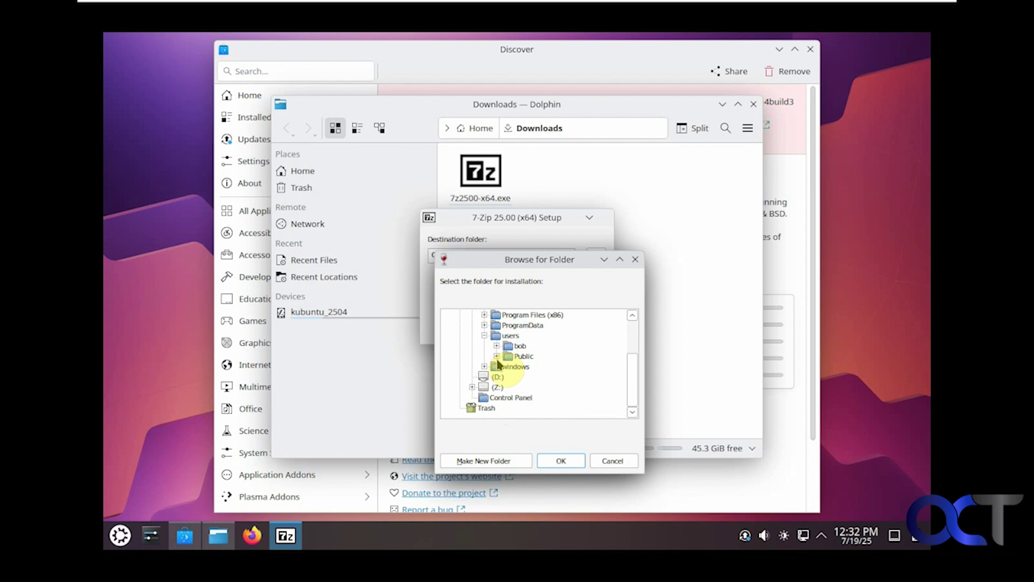
scroll(498, 364, up, 1)
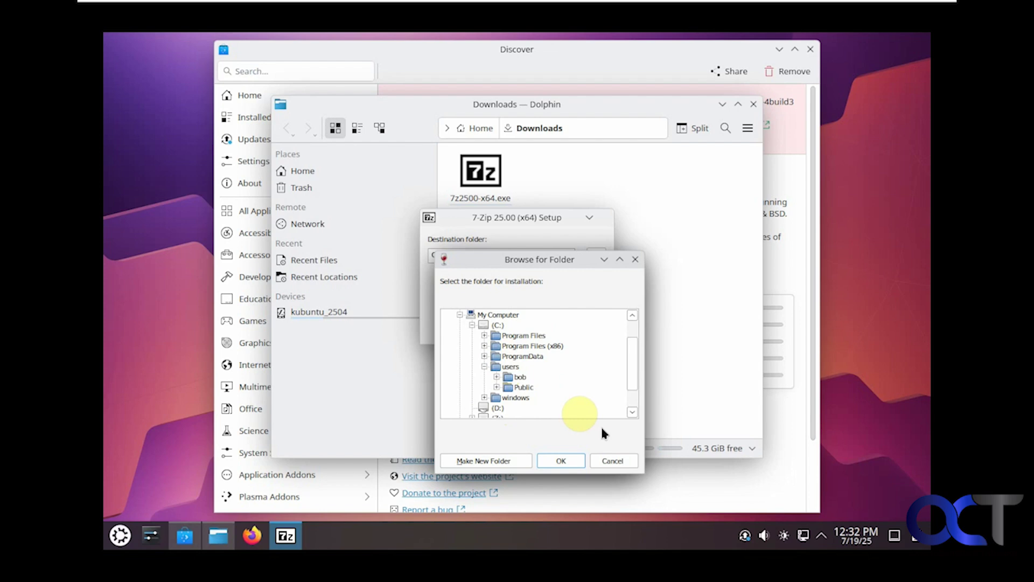
click(614, 461)
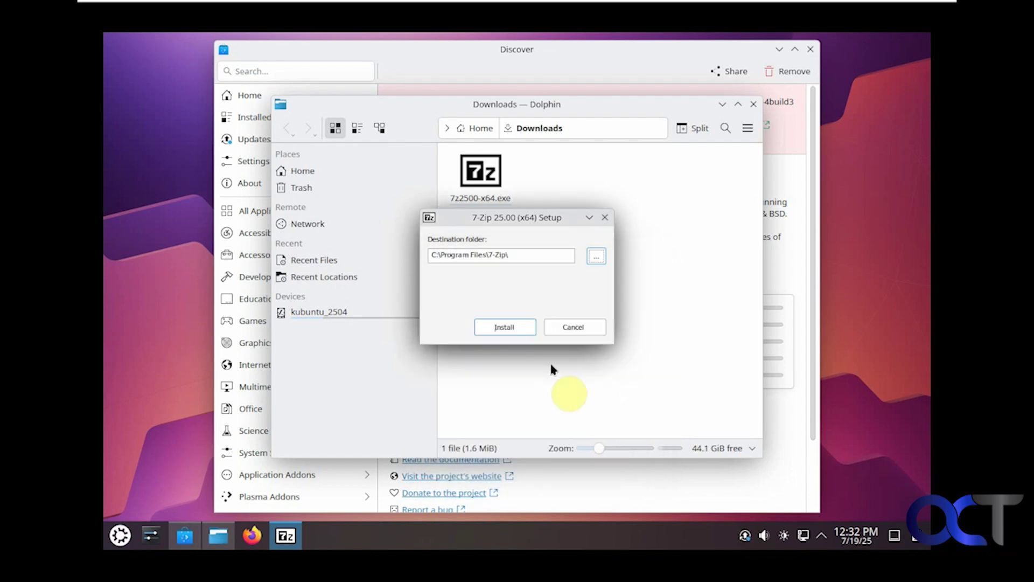
click(513, 332)
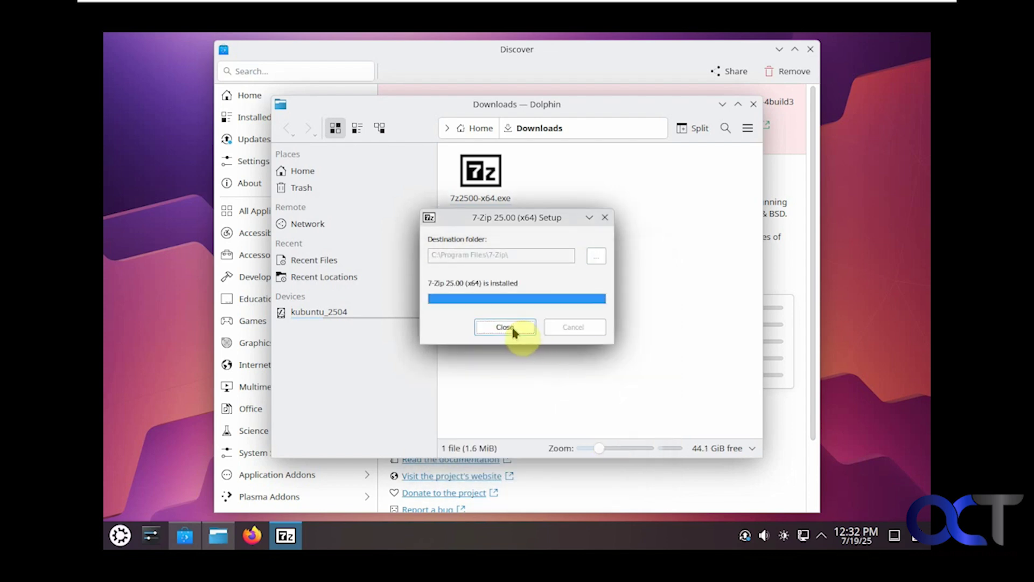
click(513, 332)
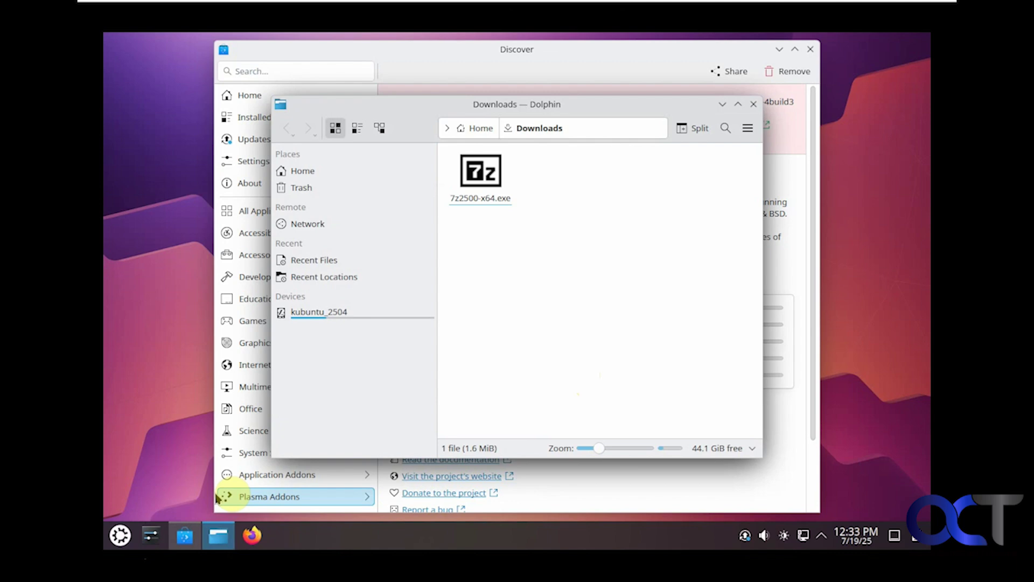
Step: Launch 7-Zip File Manager from All Applications in the application launcher
click(122, 535)
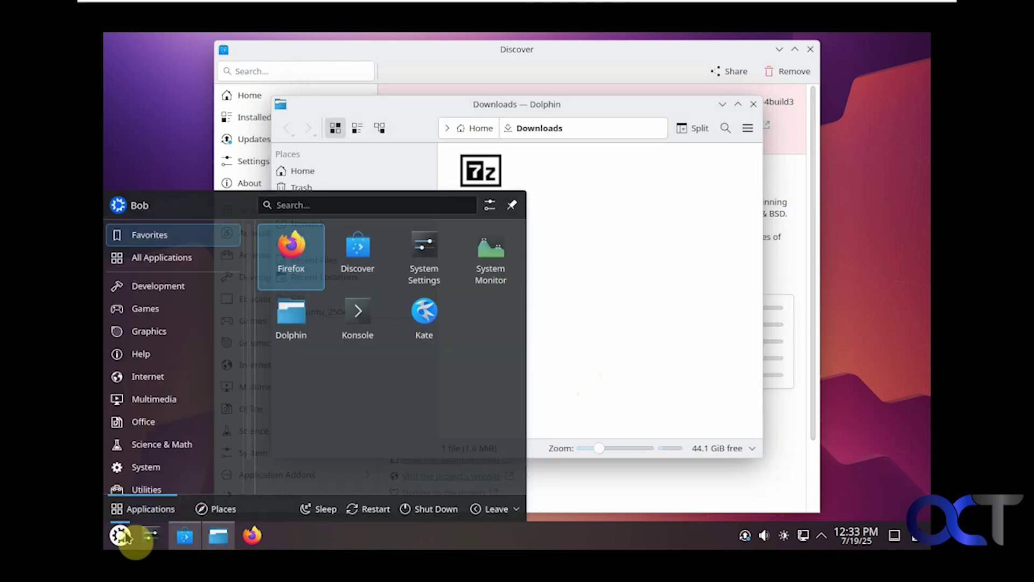
click(165, 263)
click(333, 260)
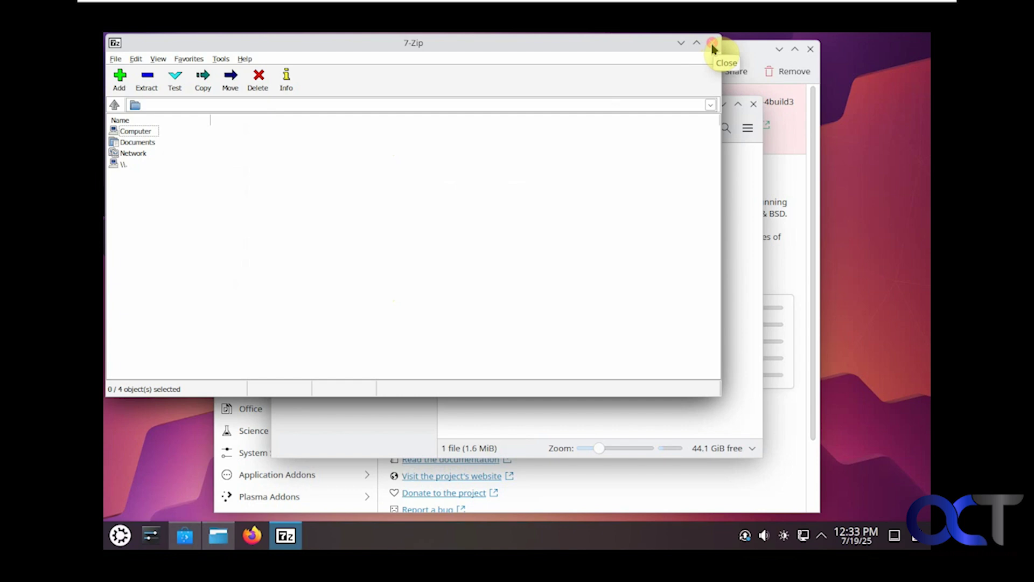
Step: Close the 7-Zip, Dolphin Downloads and Discover windows
click(713, 47)
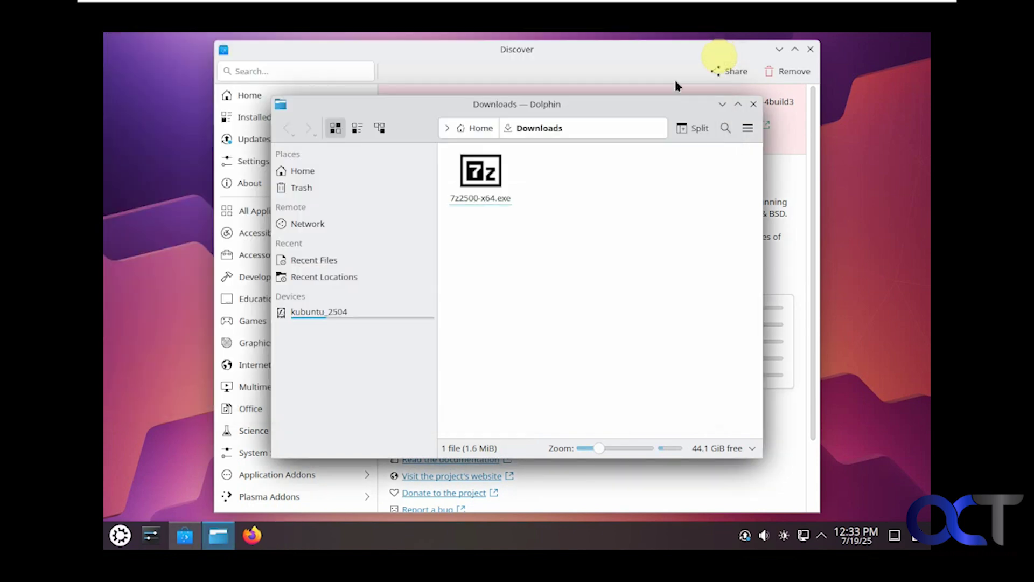
click(751, 105)
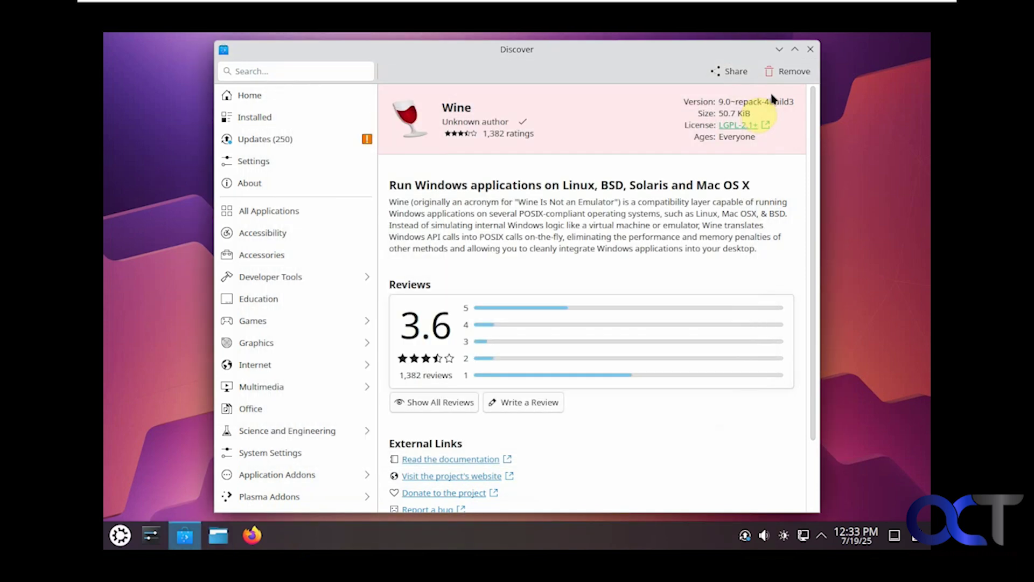
click(810, 52)
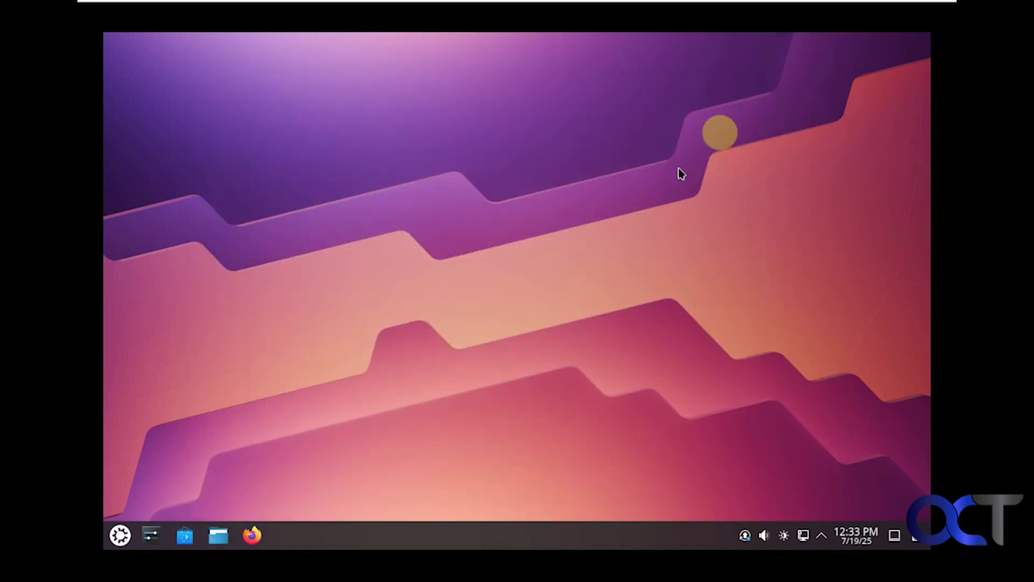